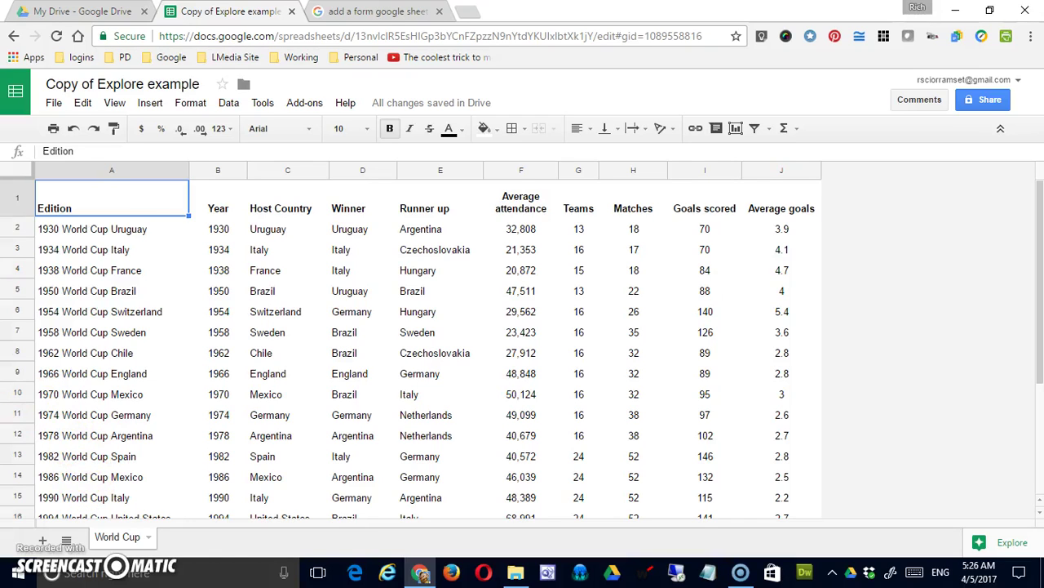
- Insert a blank row above the 1950 World Cup Brazil row
click(151, 104)
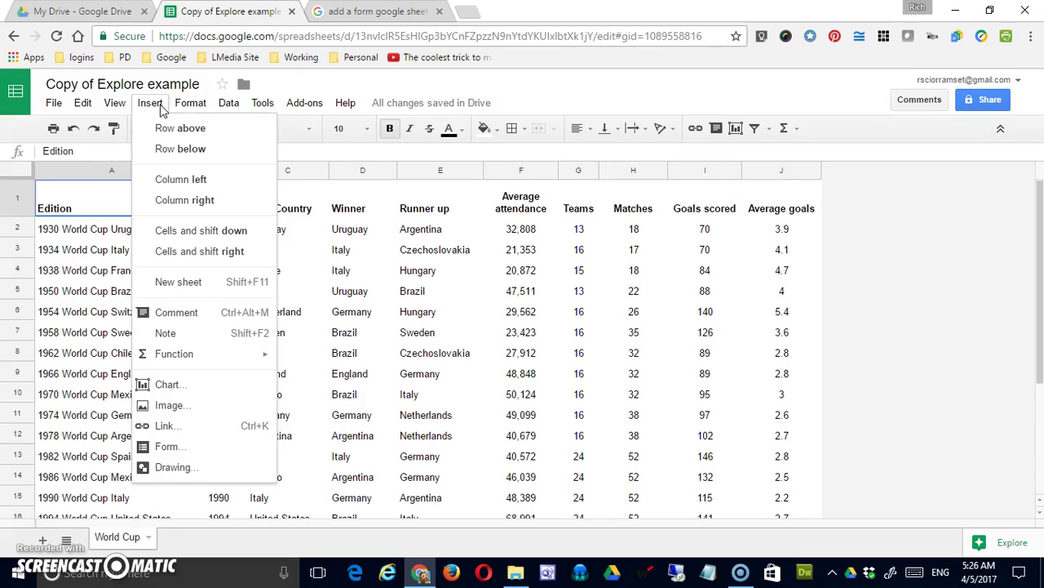
click(187, 132)
click(431, 292)
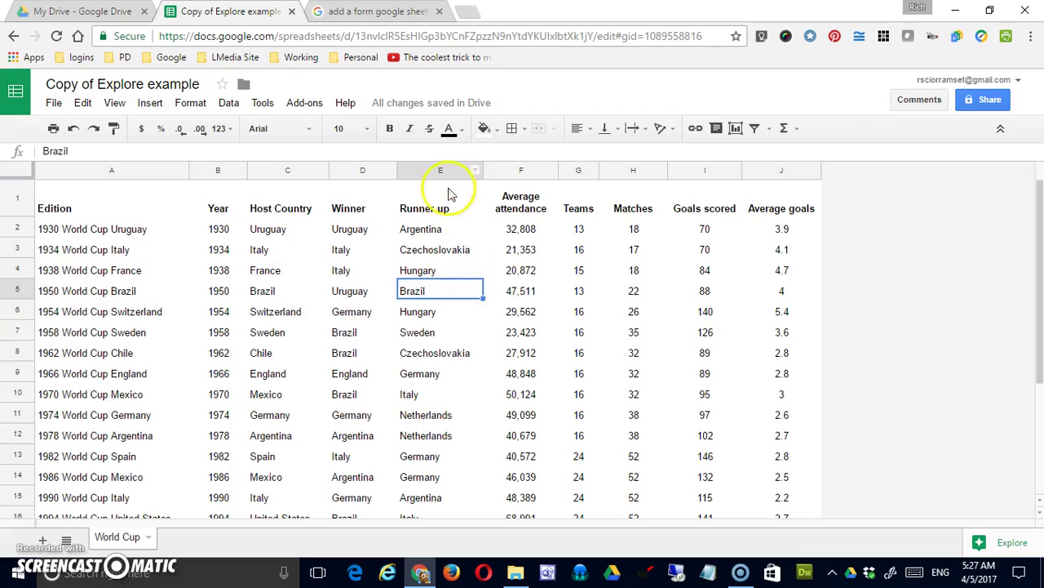
click(154, 105)
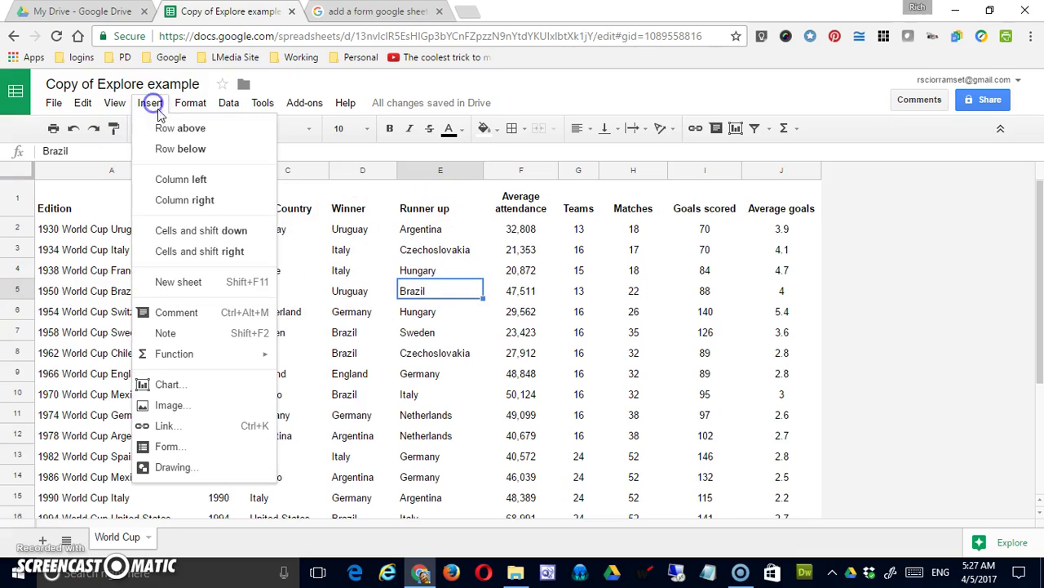
click(171, 128)
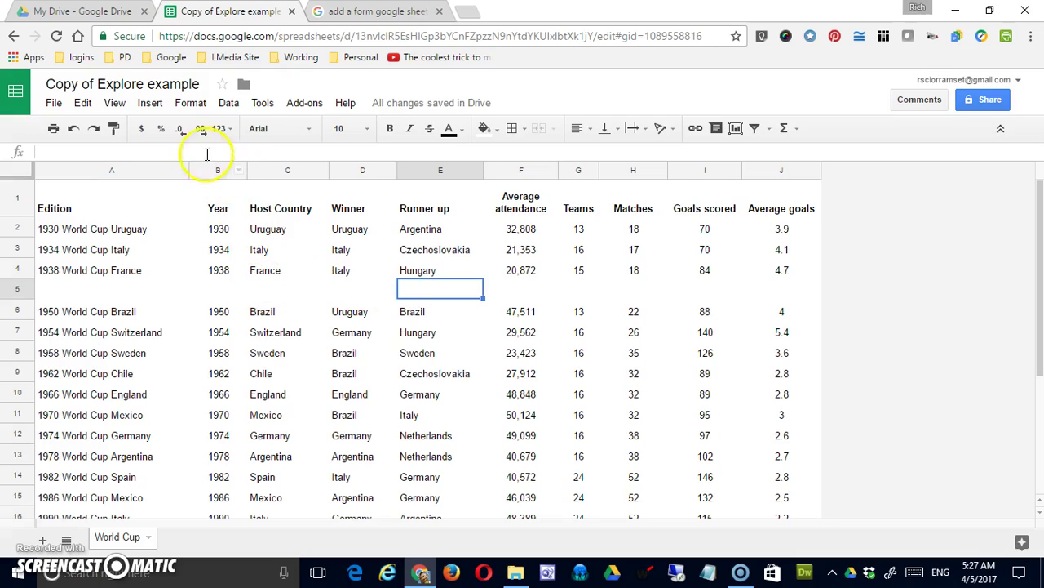
- Insert a blank column before the Runner up column, and undo both the column and the row insertion
click(151, 104)
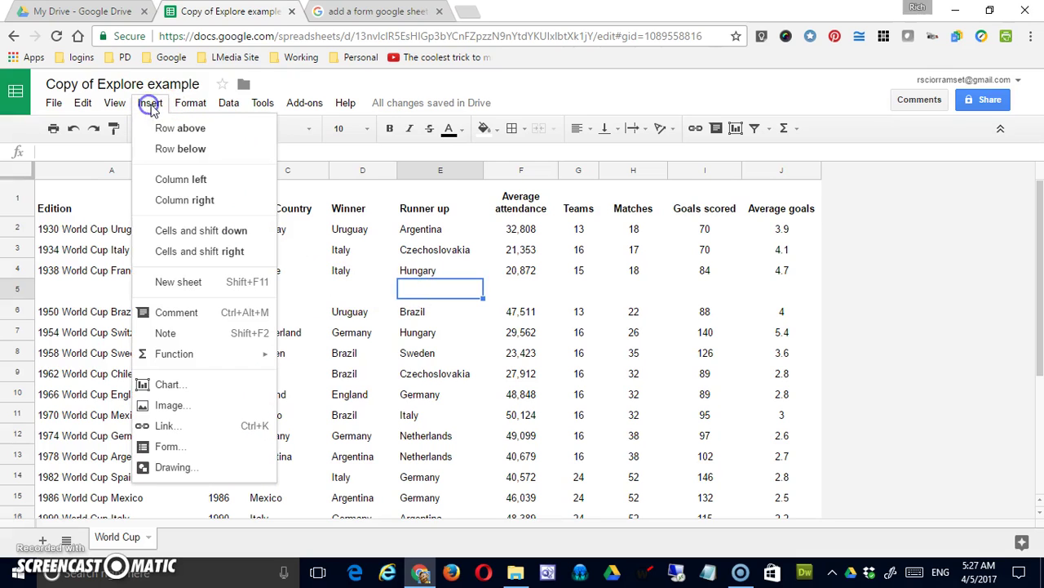
click(201, 181)
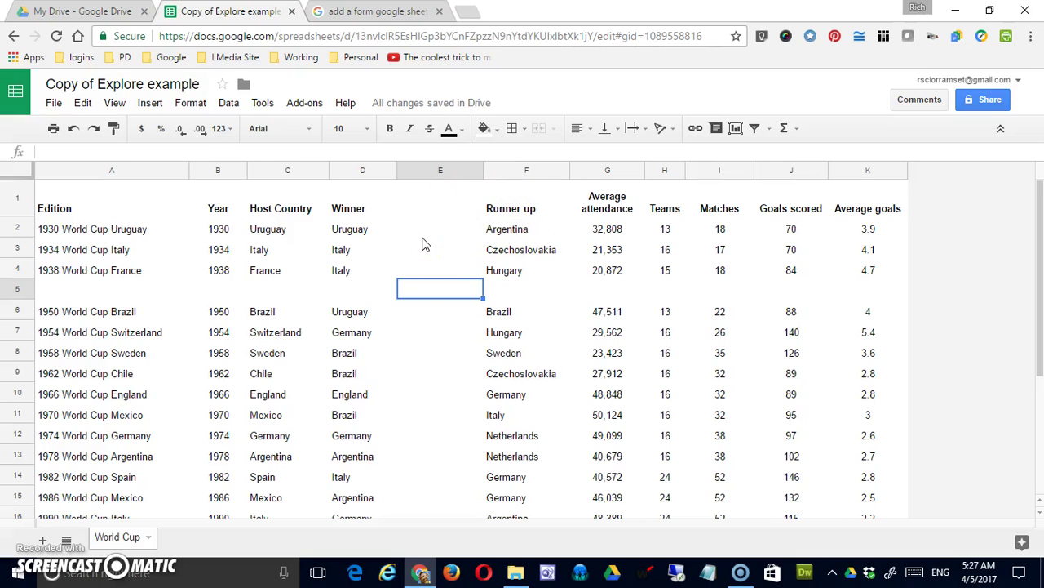
click(72, 130)
click(72, 130)
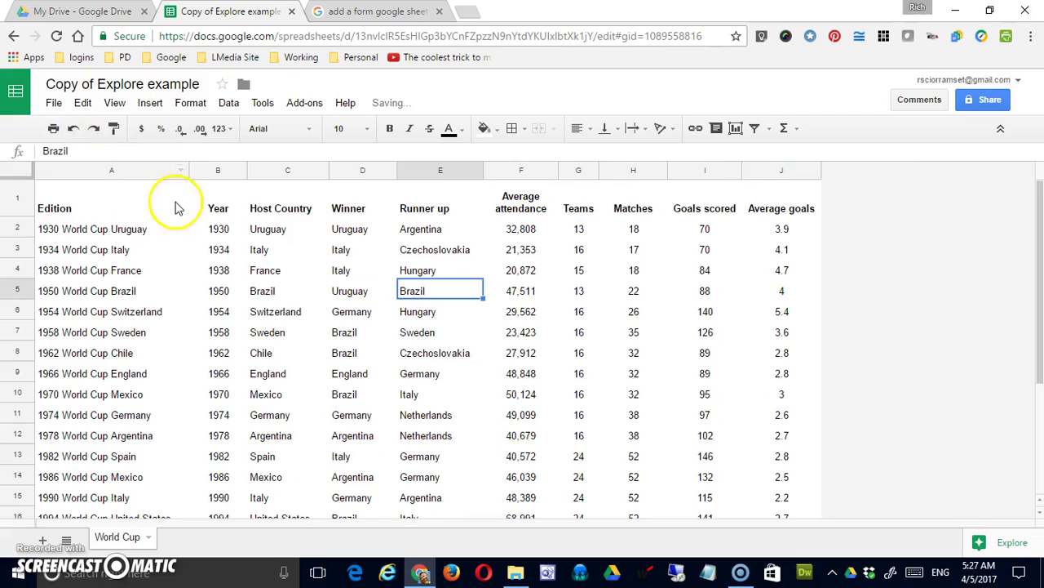
- Insert a blank cell at E5, shifting the cells below it down, and check the effect along the Runner up column
click(149, 104)
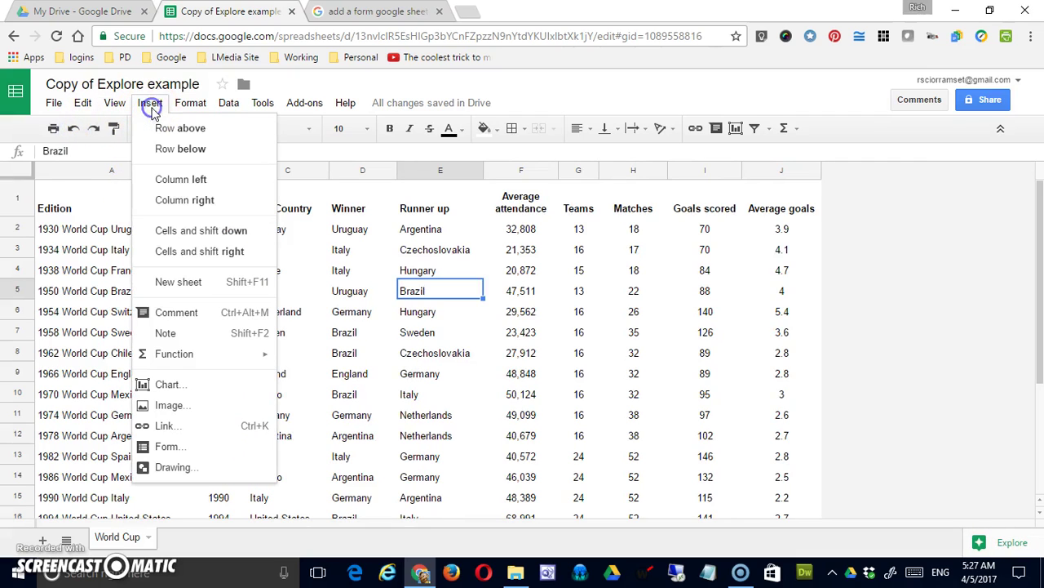
click(200, 233)
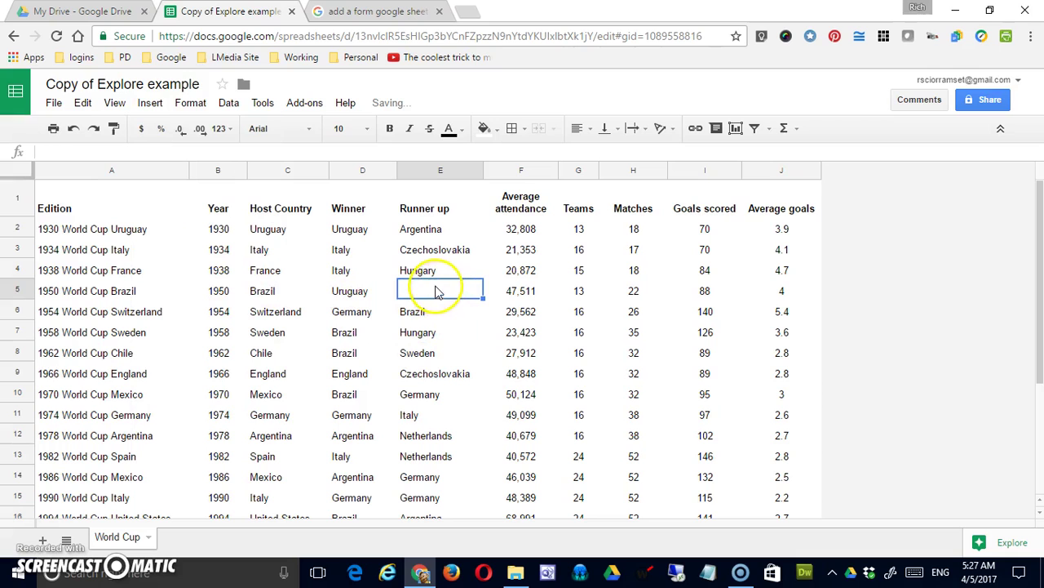
scroll(441, 380, down, 3)
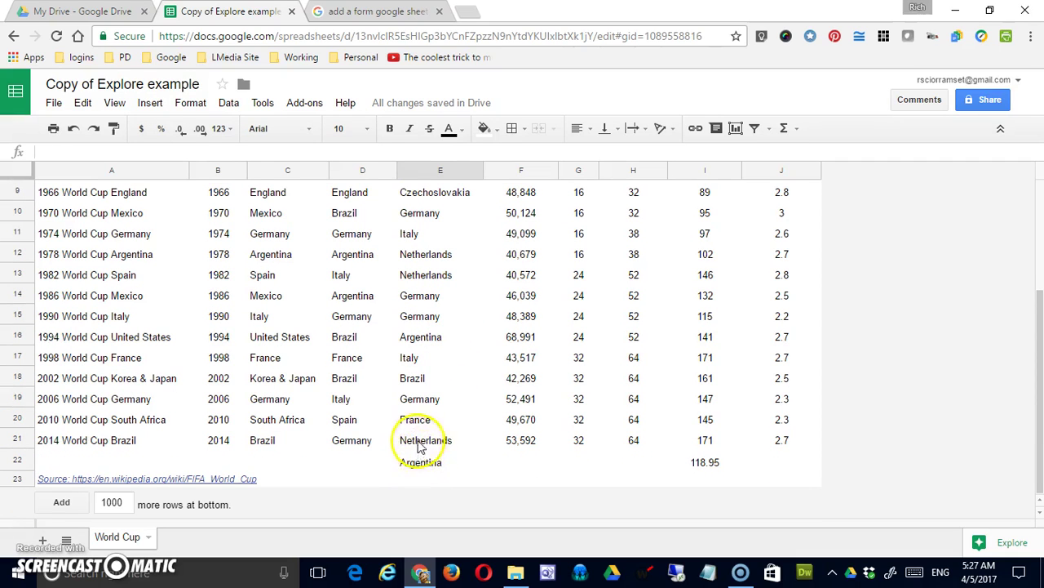
scroll(437, 383, up, 3)
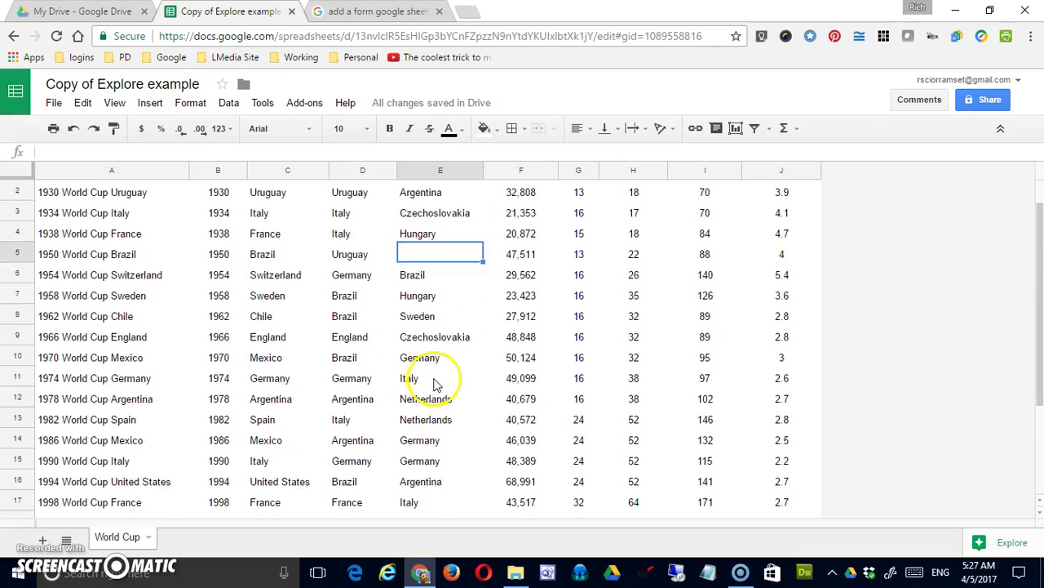
scroll(437, 384, up, 1)
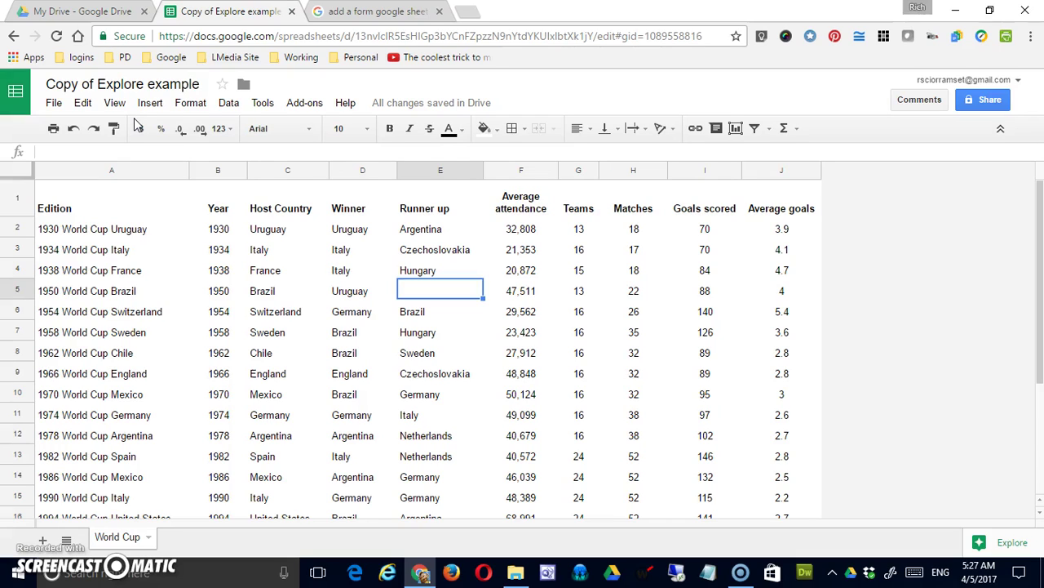
- Undo the cell insertion in the Runner up column
click(115, 103)
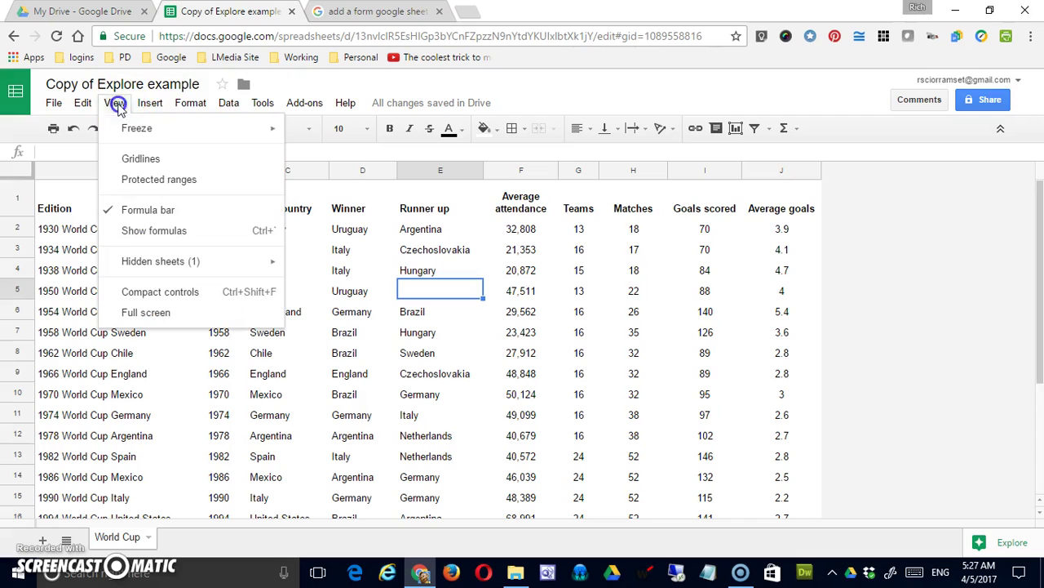
click(152, 106)
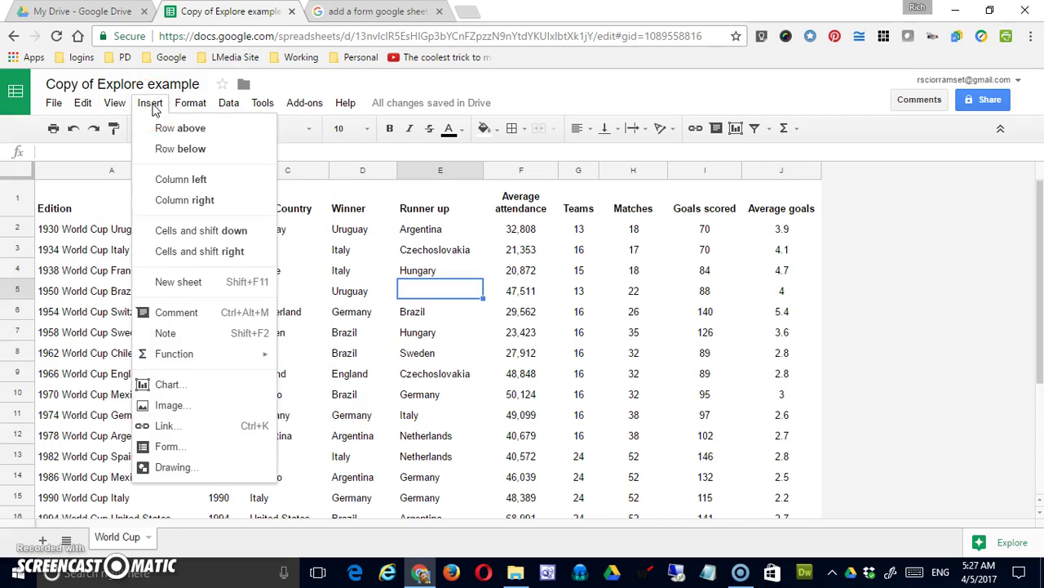
click(445, 294)
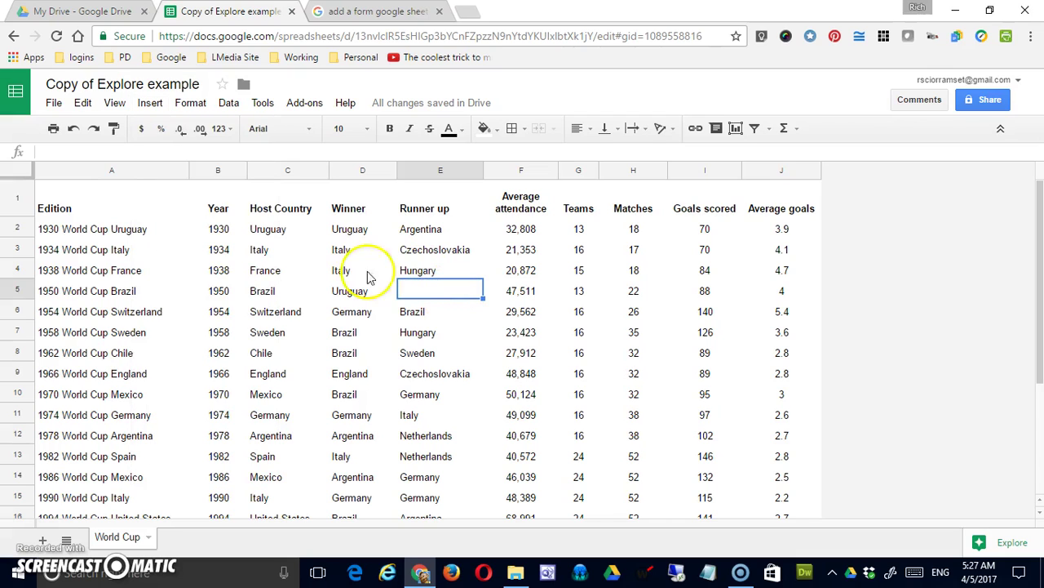
click(73, 131)
- Add a new blank sheet to the spreadsheet
click(147, 105)
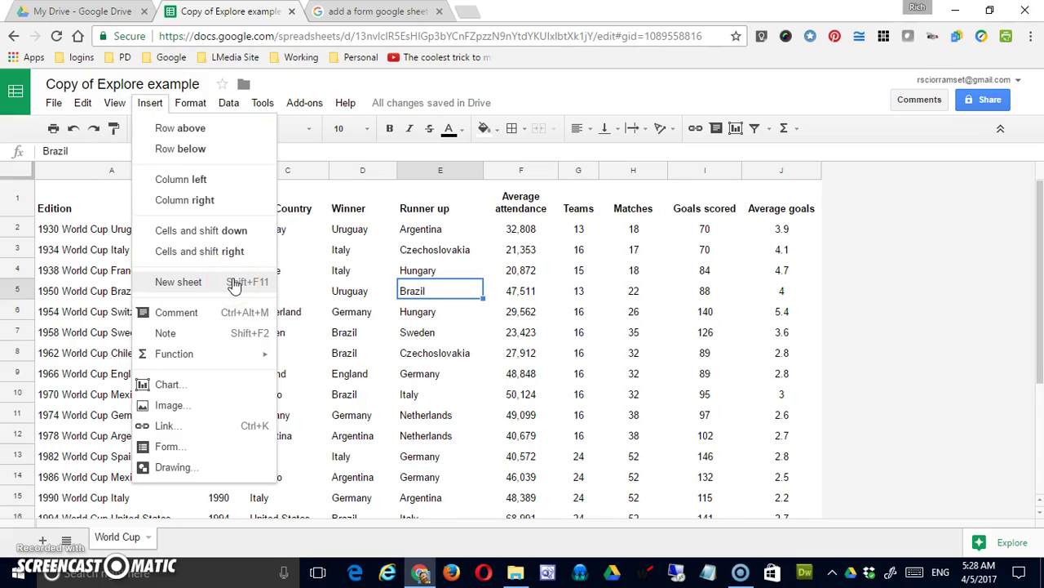
click(221, 554)
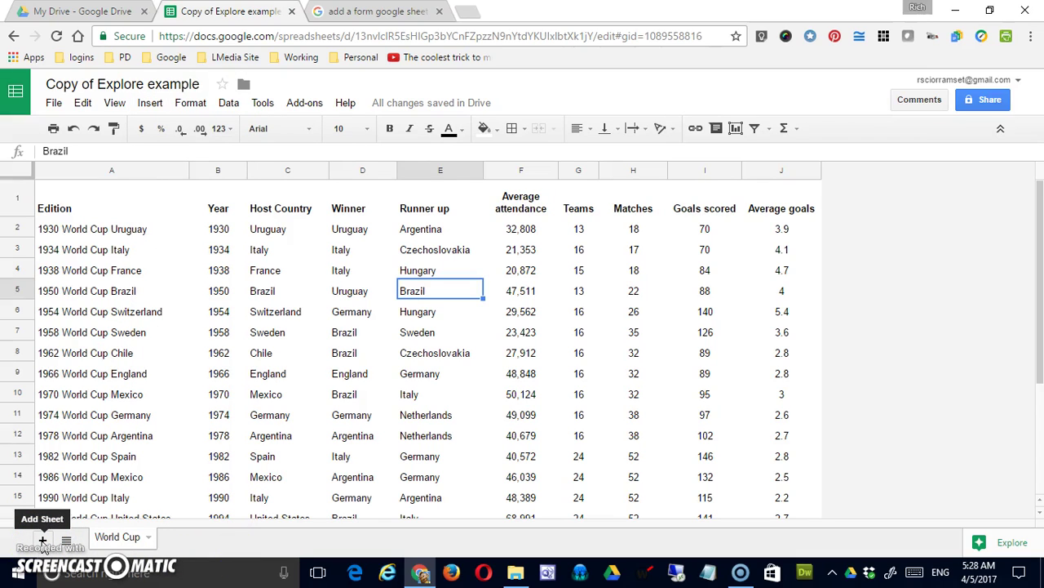
click(148, 104)
click(228, 284)
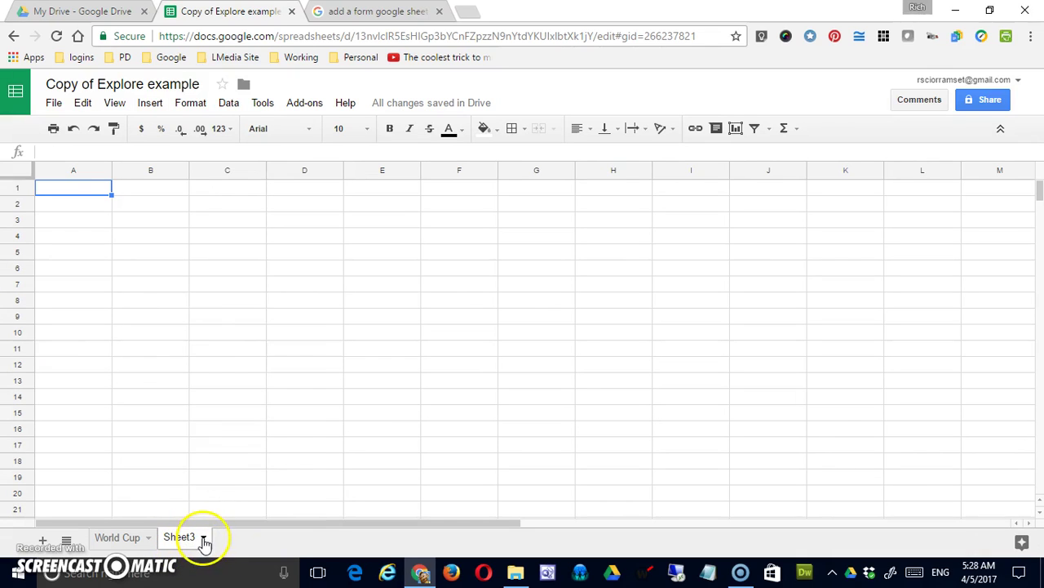
- Duplicate the World Cup sheet
click(203, 537)
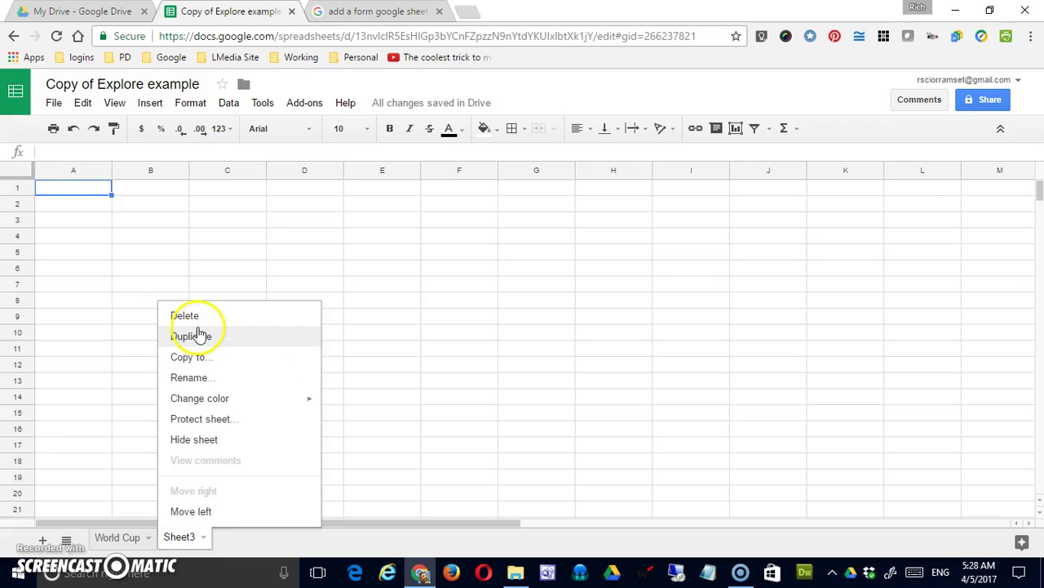
click(130, 539)
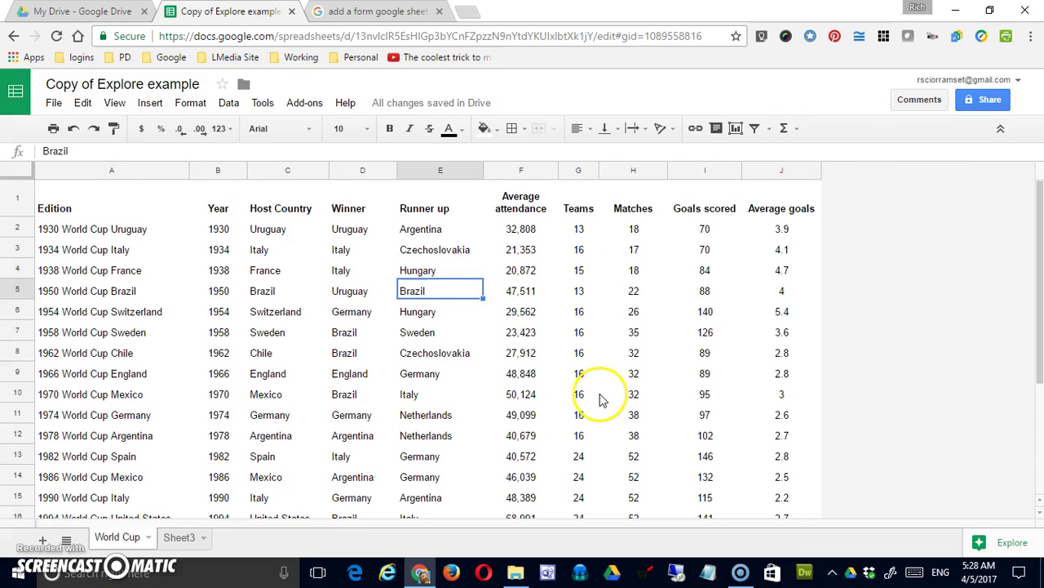
click(150, 538)
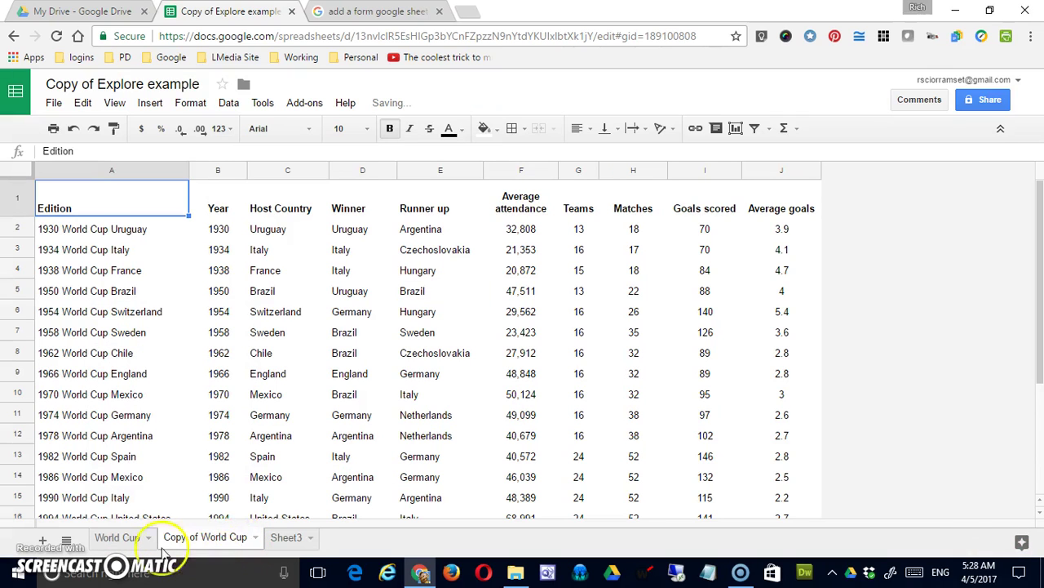
- Delete the duplicated sheet Copy of World Cup and confirm its removal
click(117, 537)
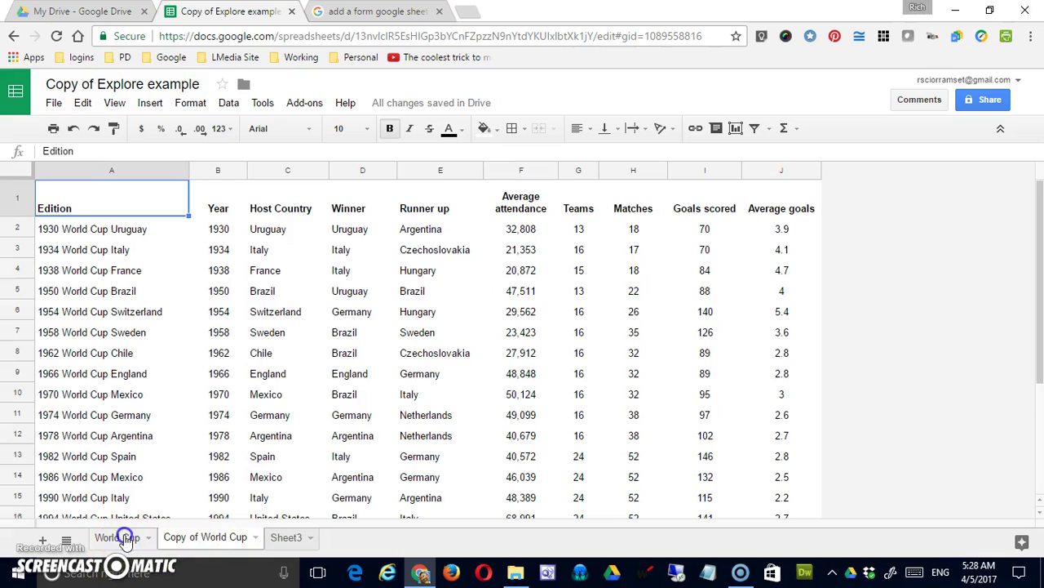
click(196, 539)
click(255, 538)
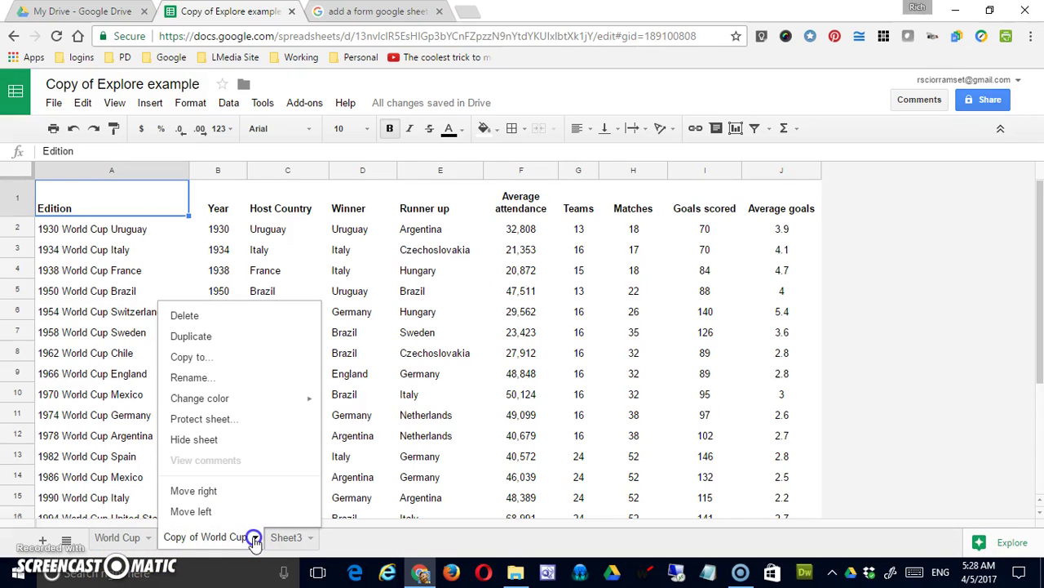
click(245, 316)
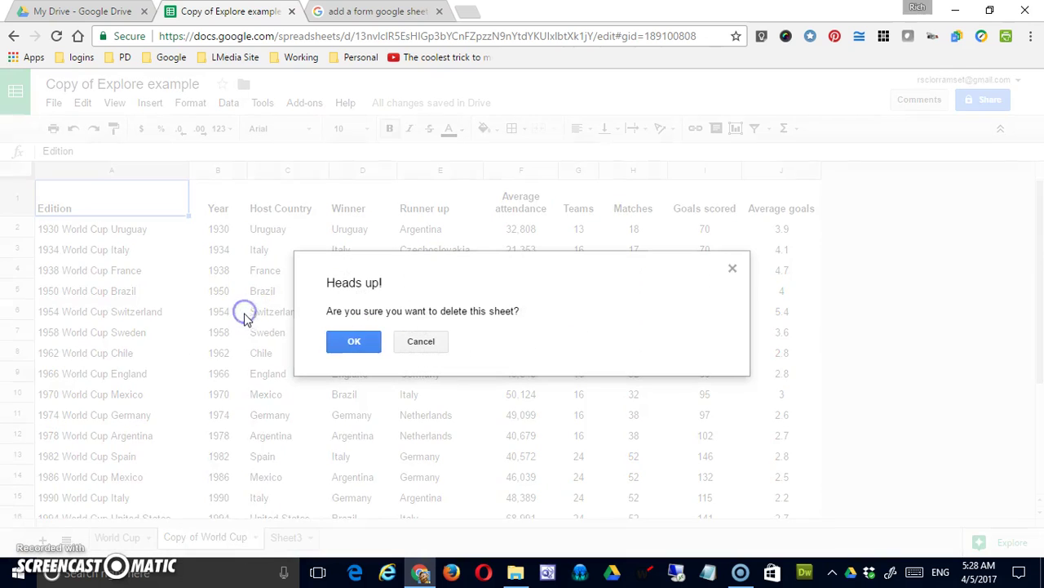
click(354, 341)
- Rename the blank sheet Sheet3 as "sample"
click(203, 540)
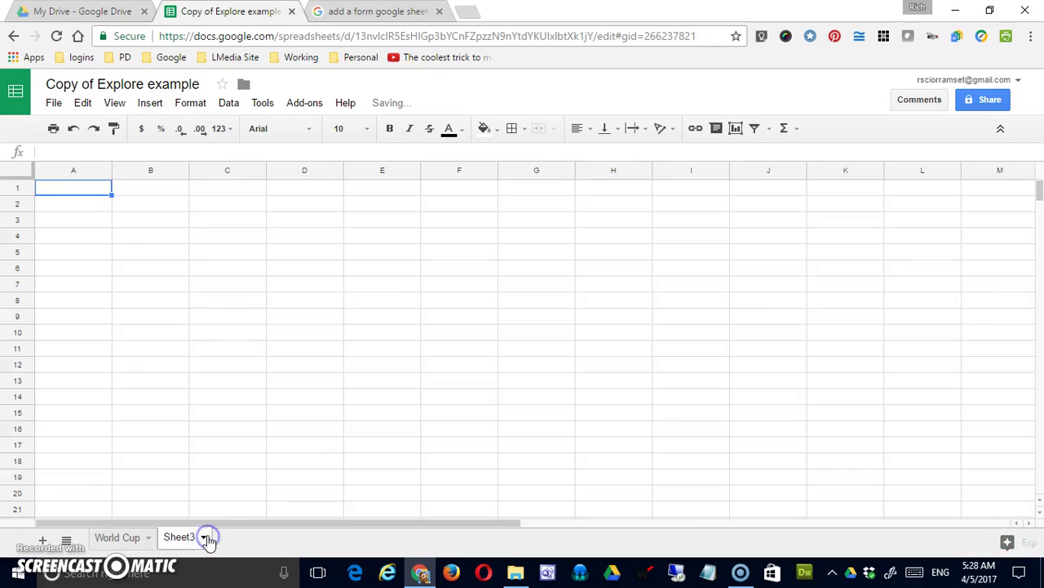
click(203, 539)
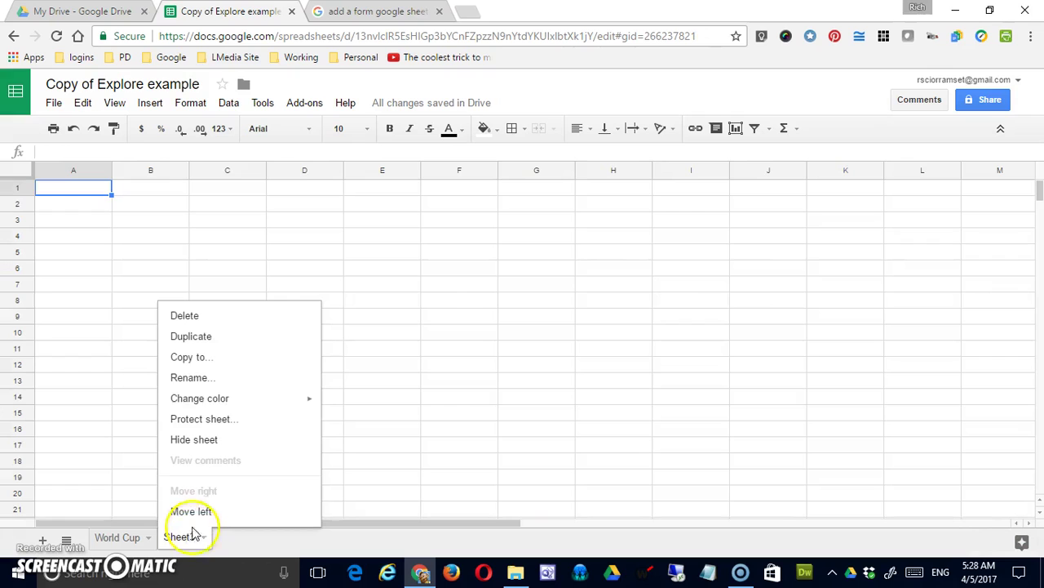
click(217, 382)
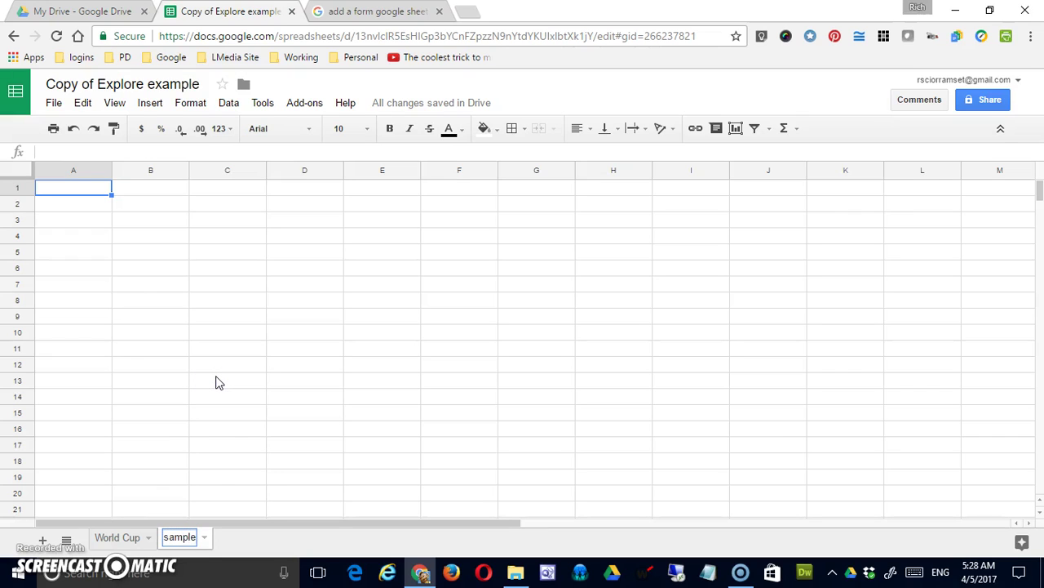
text(sample)
click(216, 380)
- Change the color of the sample sheet's tab to dark magenta
click(205, 538)
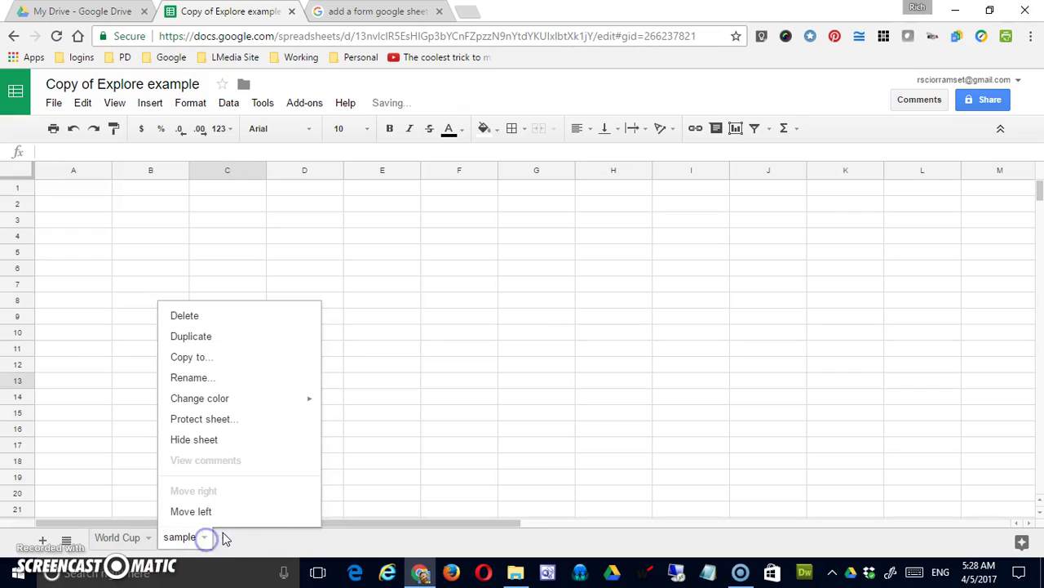
mouse_move(252, 400)
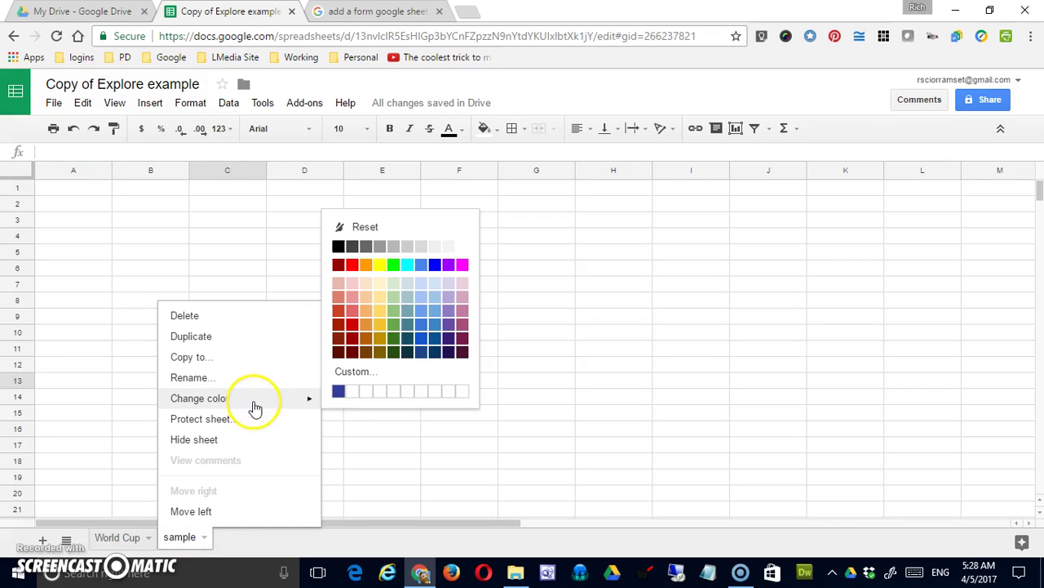
click(462, 337)
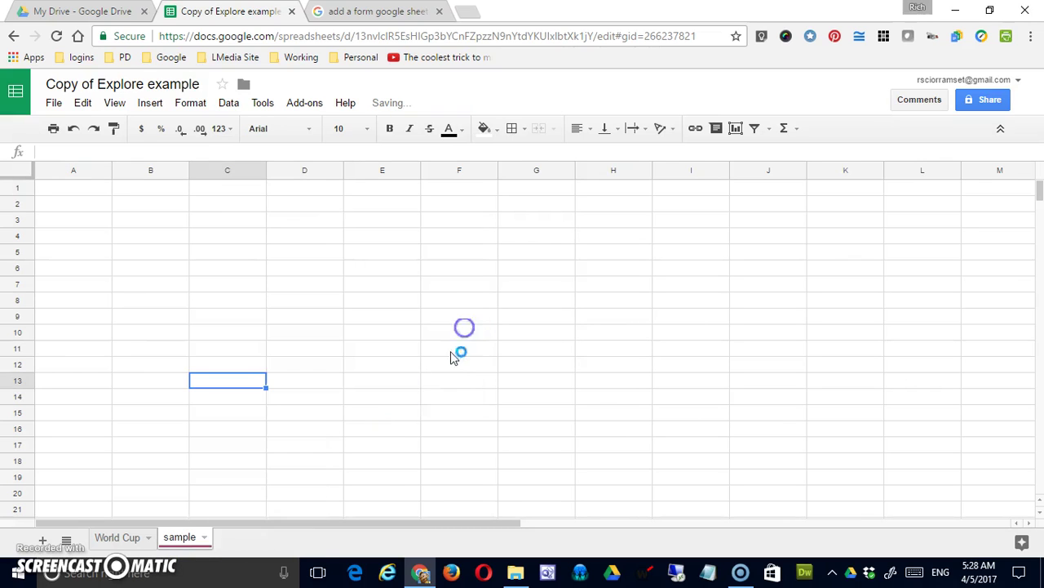
click(205, 539)
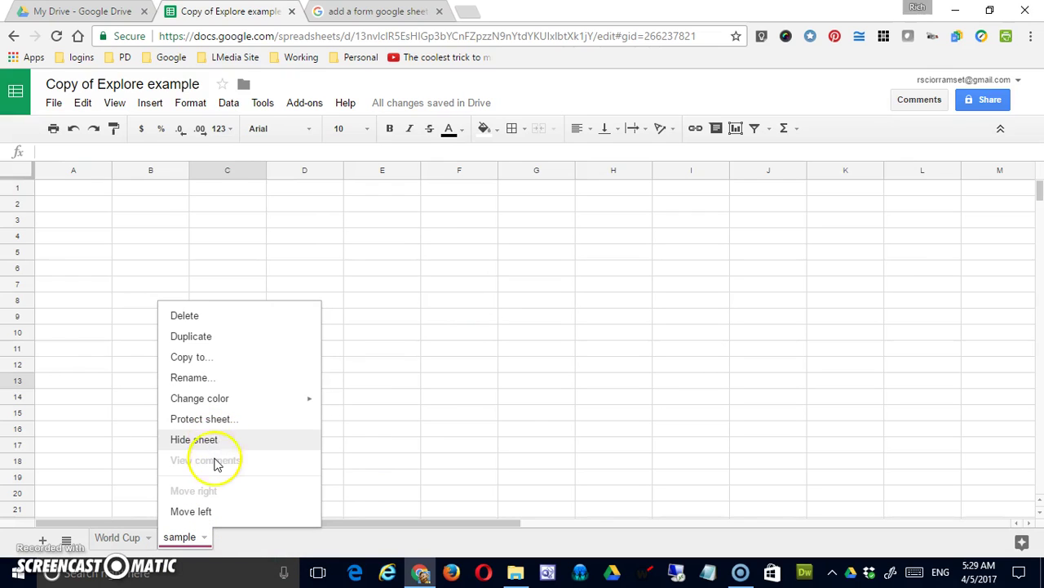
click(224, 543)
mouse_move(194, 553)
mouse_down()
mouse_move(175, 541)
mouse_move(106, 541)
mouse_move(198, 537)
mouse_up()
click(249, 349)
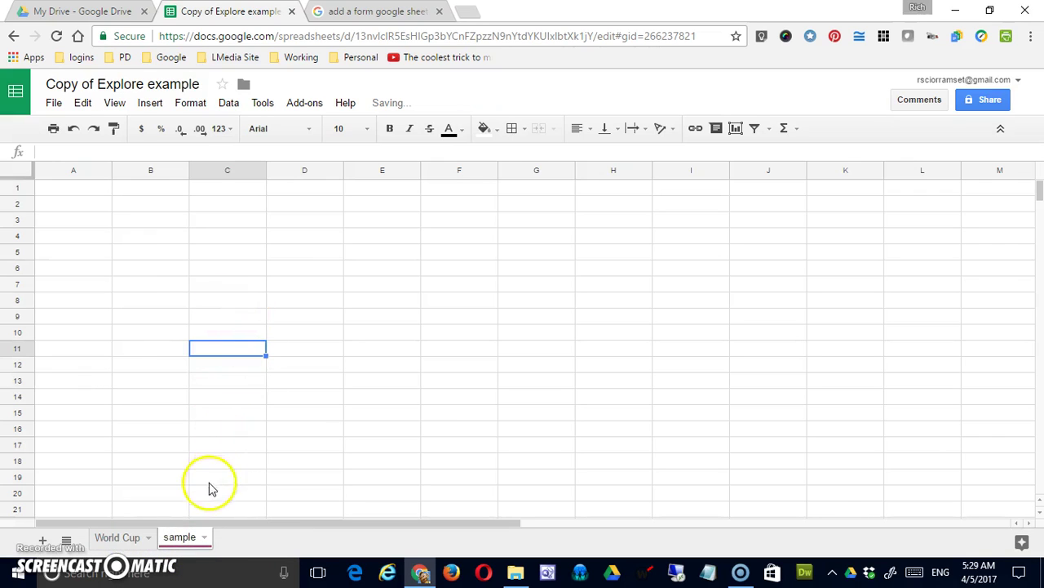
- Return to the World Cup sheet
click(150, 103)
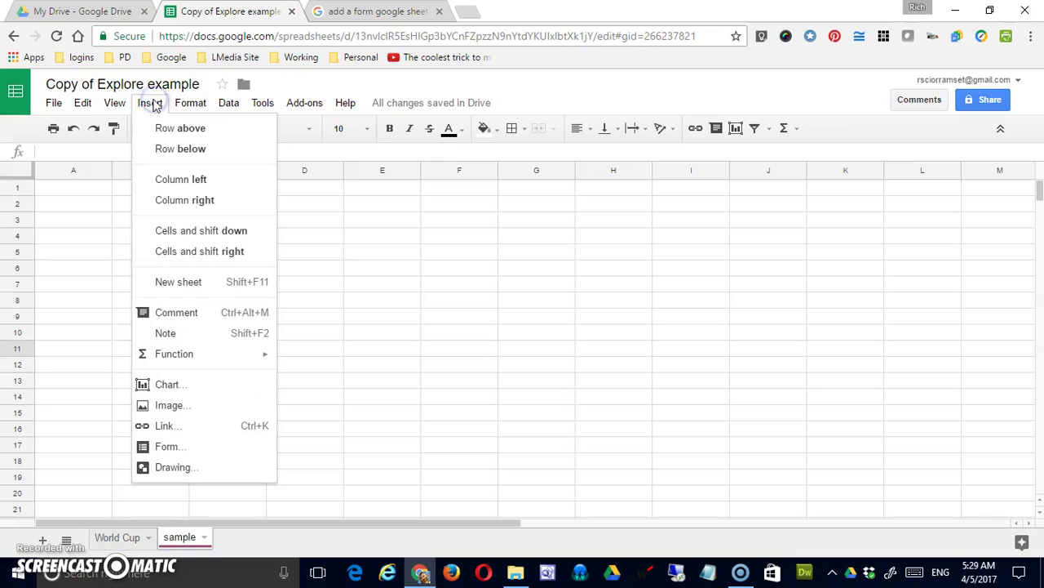
click(54, 431)
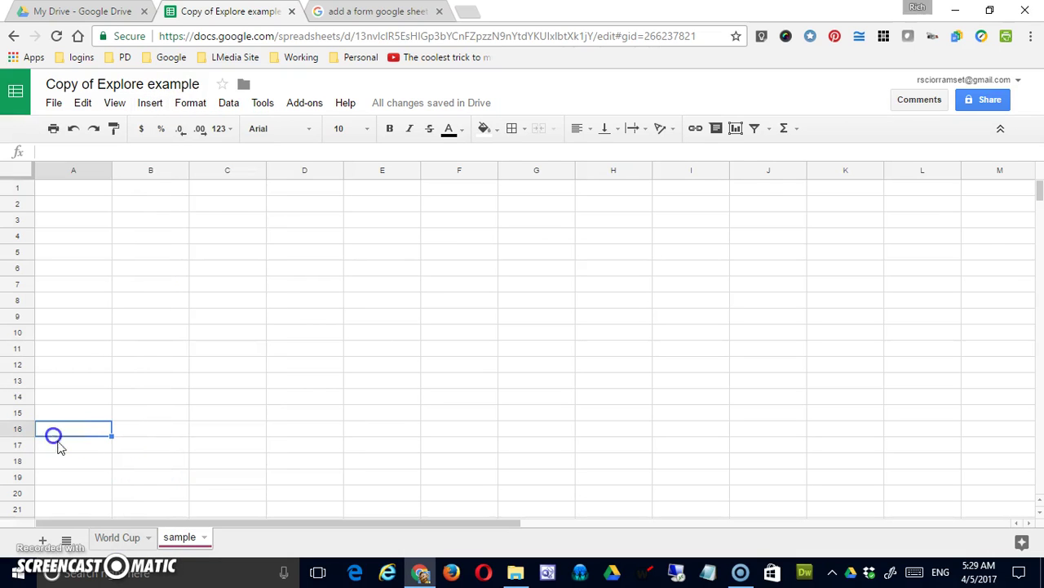
click(126, 539)
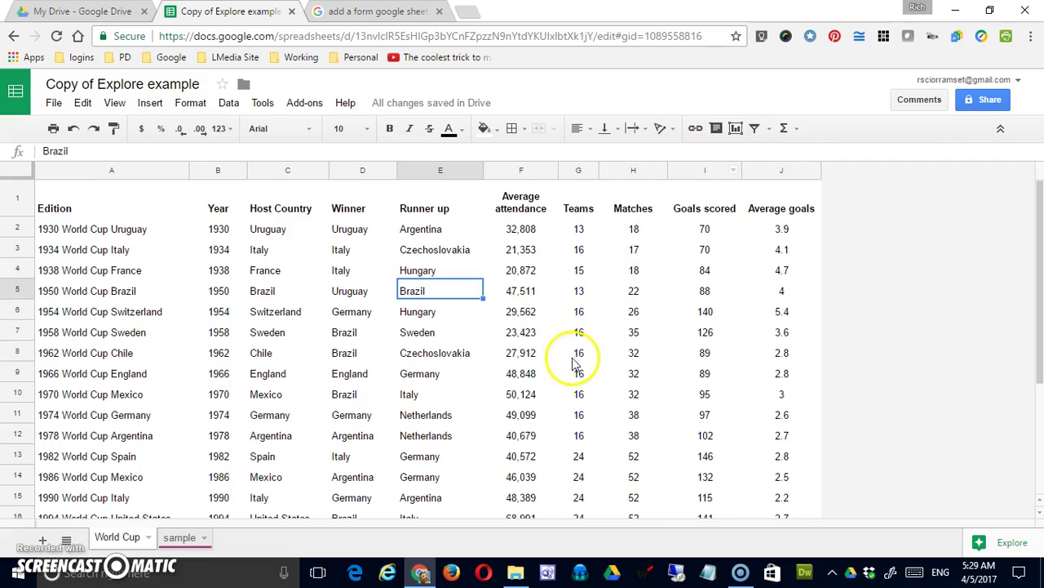
- Add the comment "Nice Spreadsheet" to the Edition header cell A1
click(112, 200)
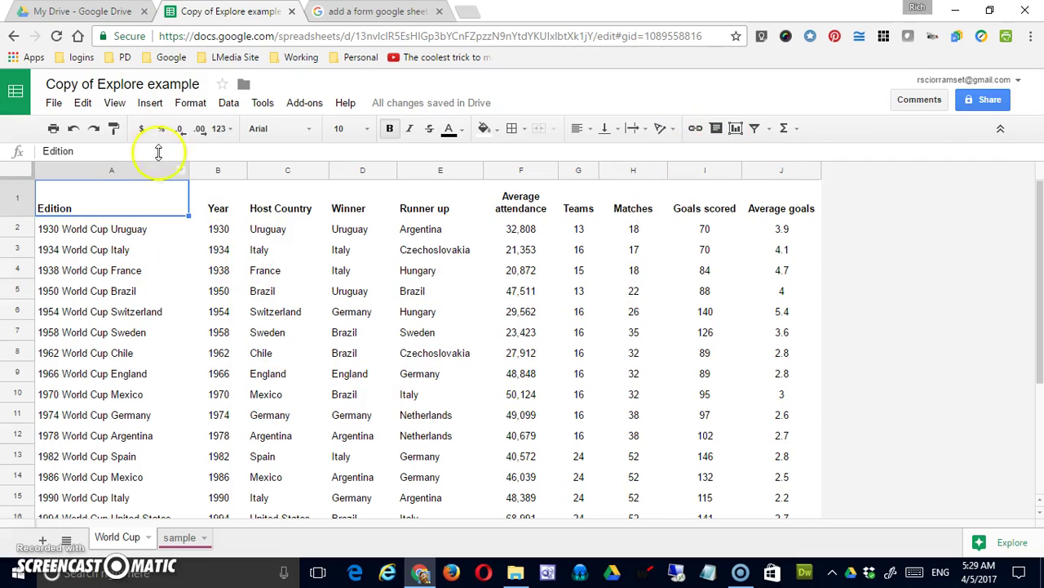
click(157, 104)
click(179, 313)
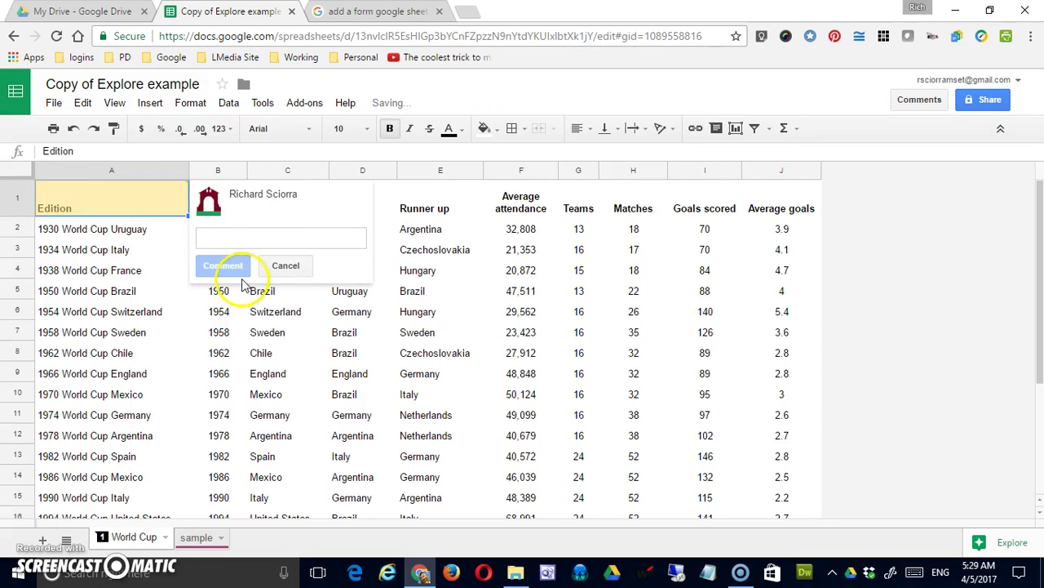
click(240, 269)
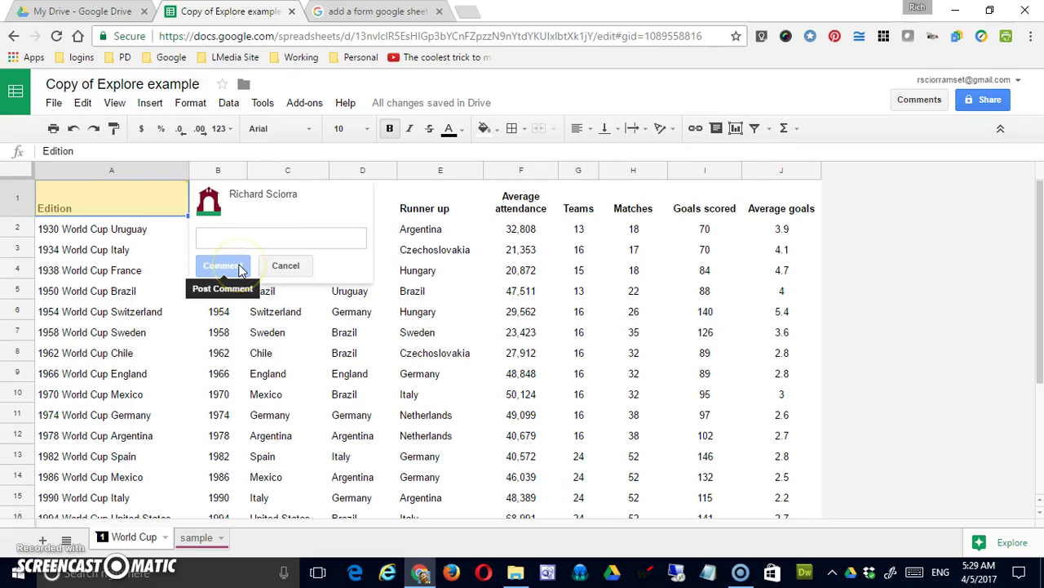
text(Nice Spreadsheet)
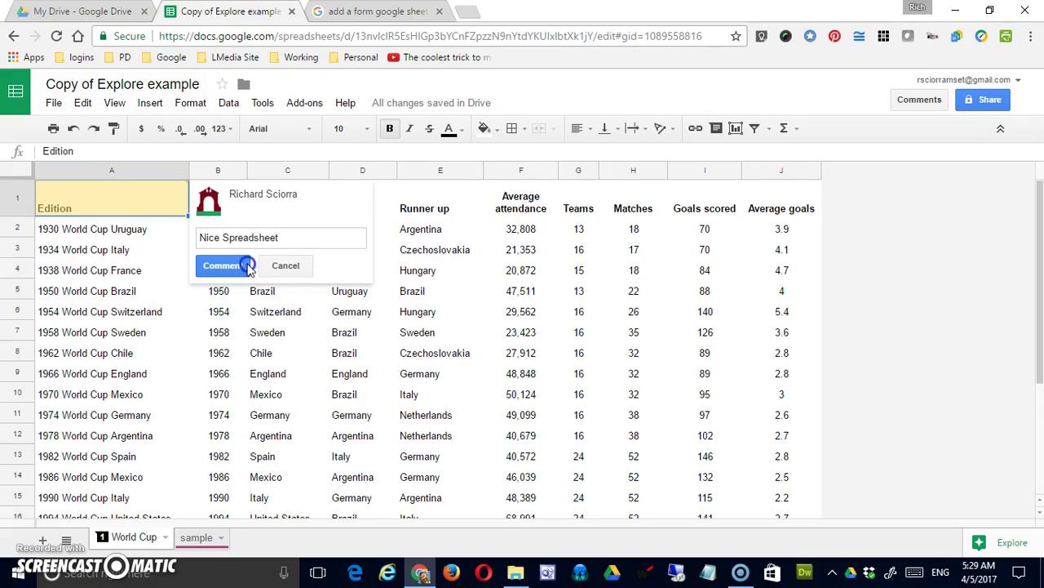
click(247, 268)
click(164, 255)
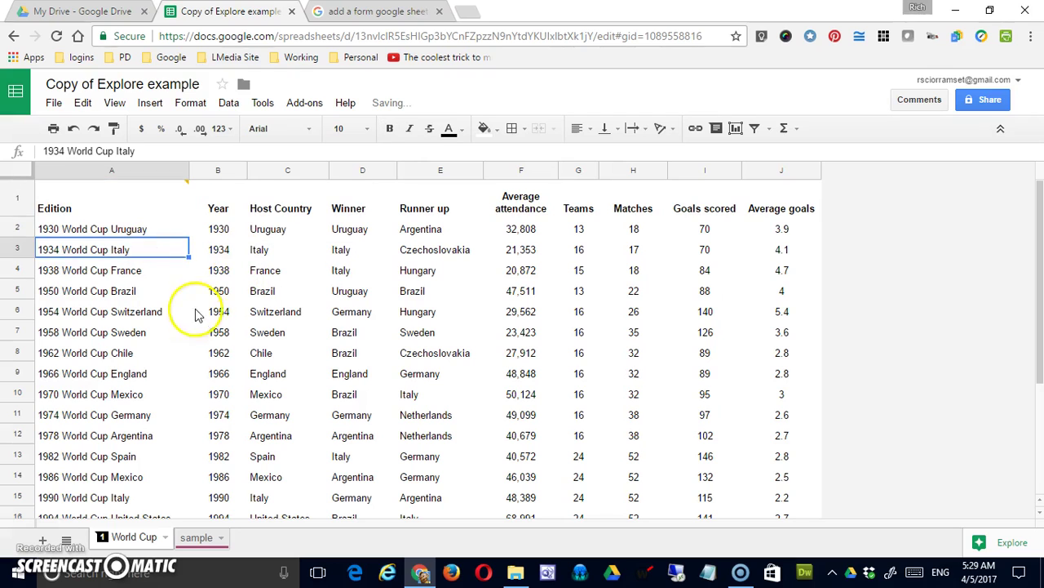
- Display the comment on the Edition header cell and review its options for resolving, editing, deleting and linking
click(126, 198)
click(149, 289)
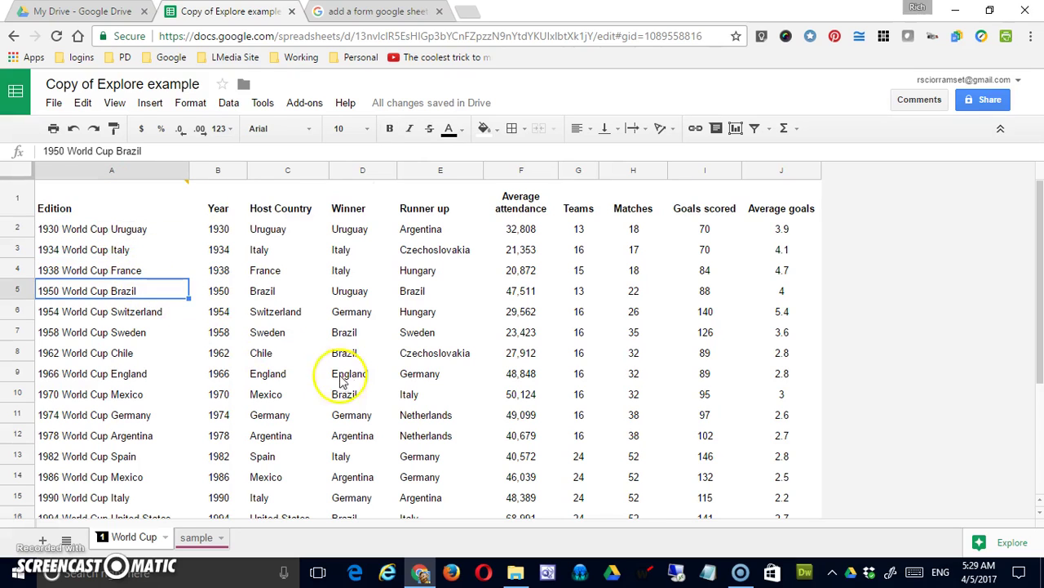
click(89, 197)
click(170, 293)
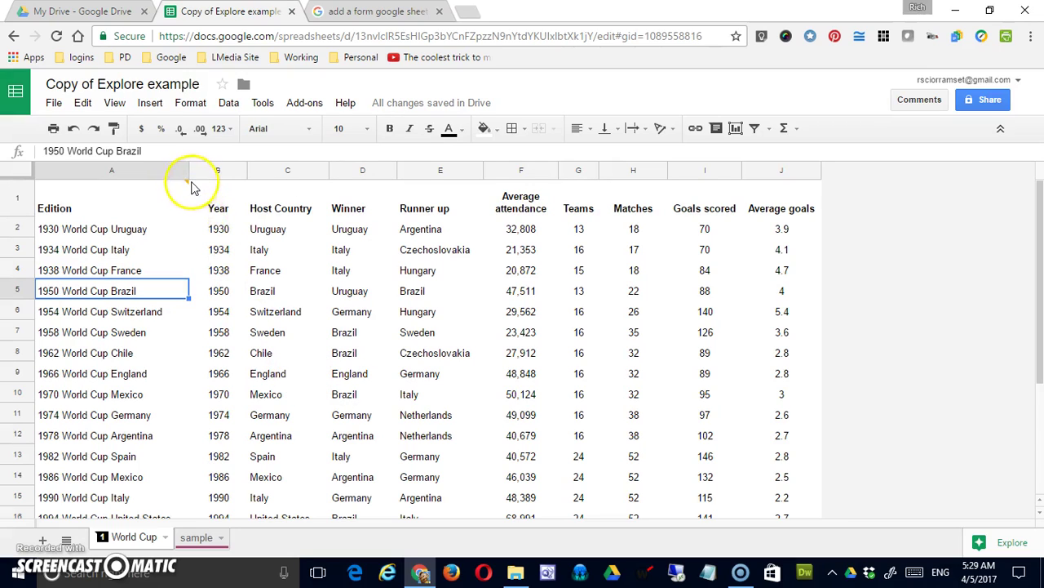
mouse_move(189, 186)
mouse_move(191, 193)
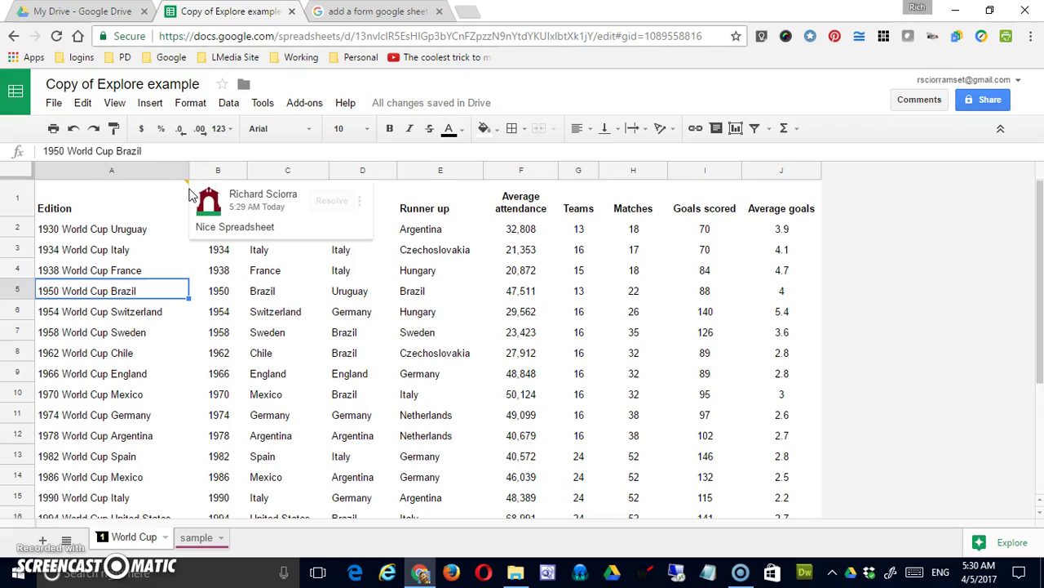
click(237, 217)
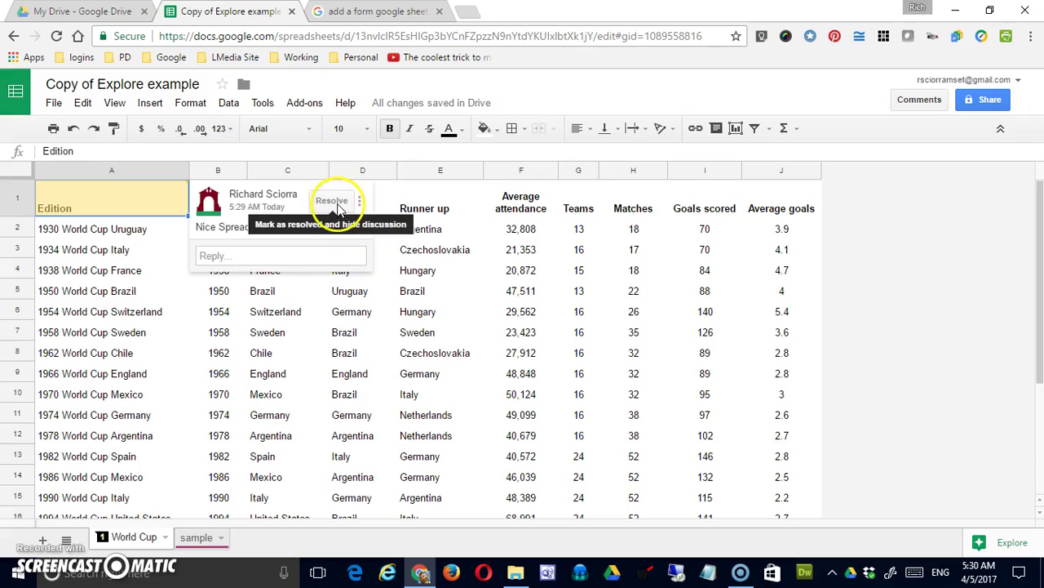
click(360, 201)
click(368, 232)
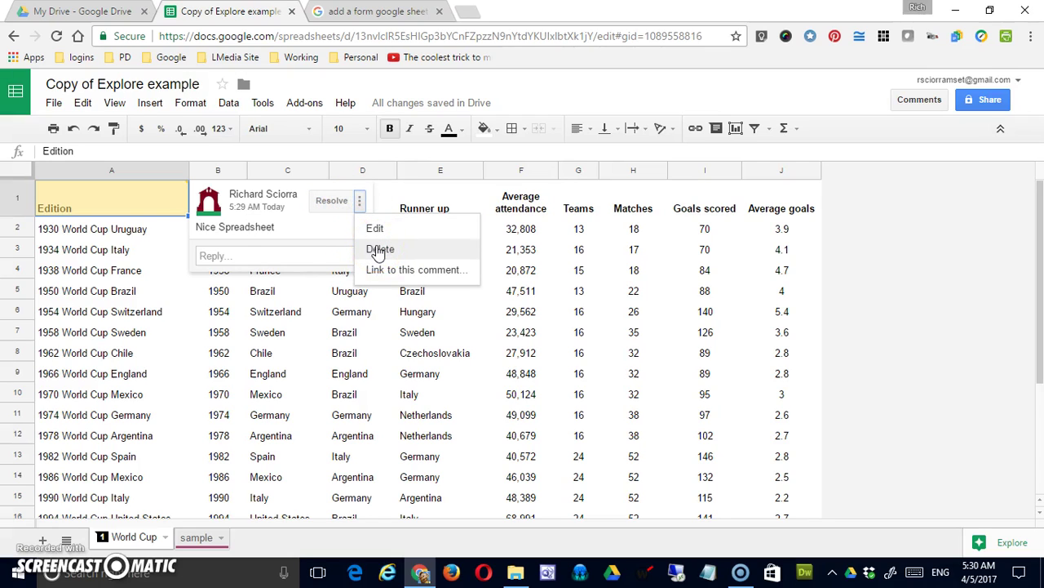
click(377, 270)
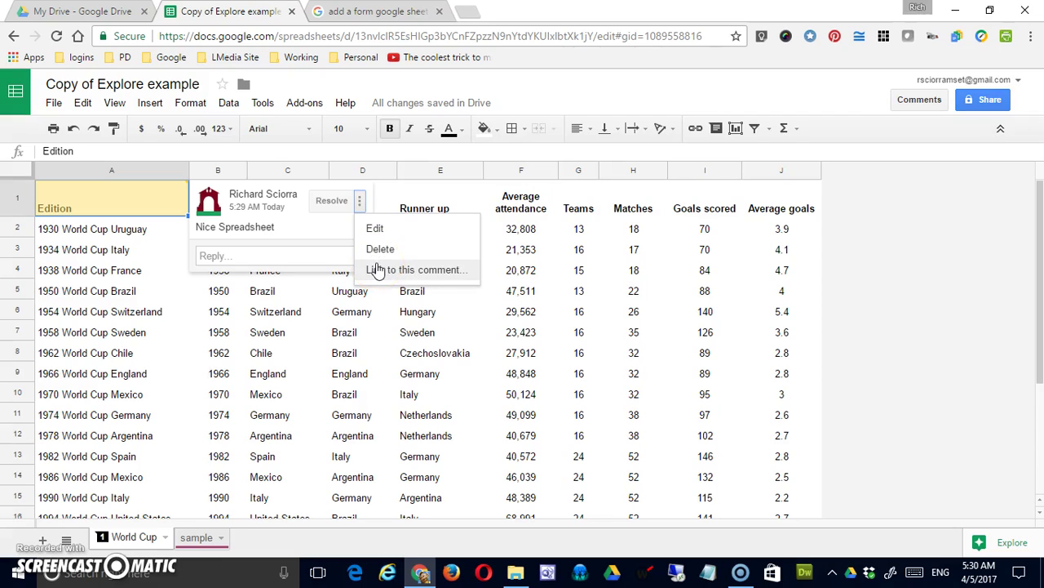
click(285, 367)
- Insert the note "The first World Cup" on the 1930 World Cup Uruguay cell A2
click(150, 102)
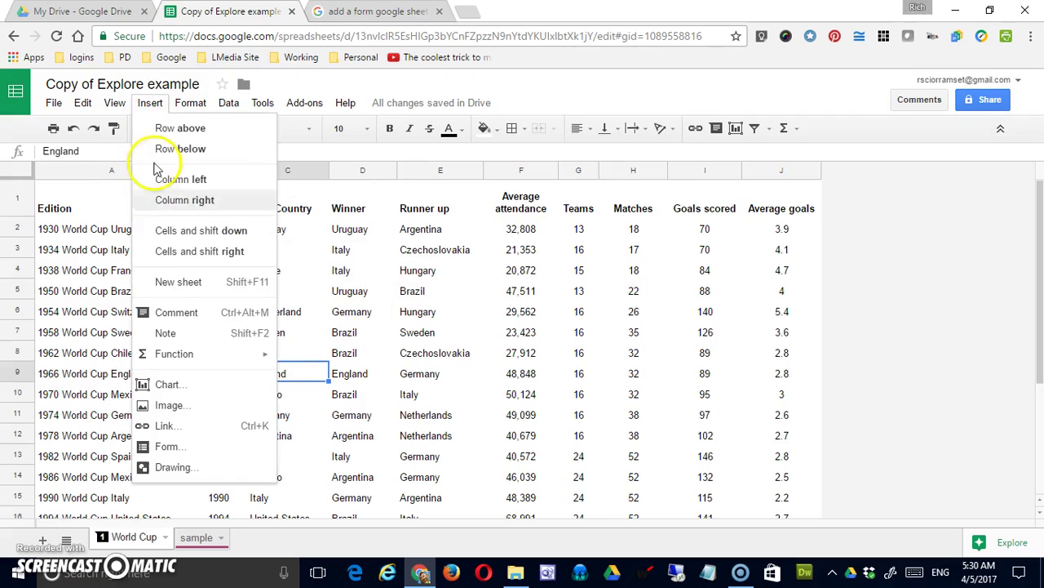
click(408, 292)
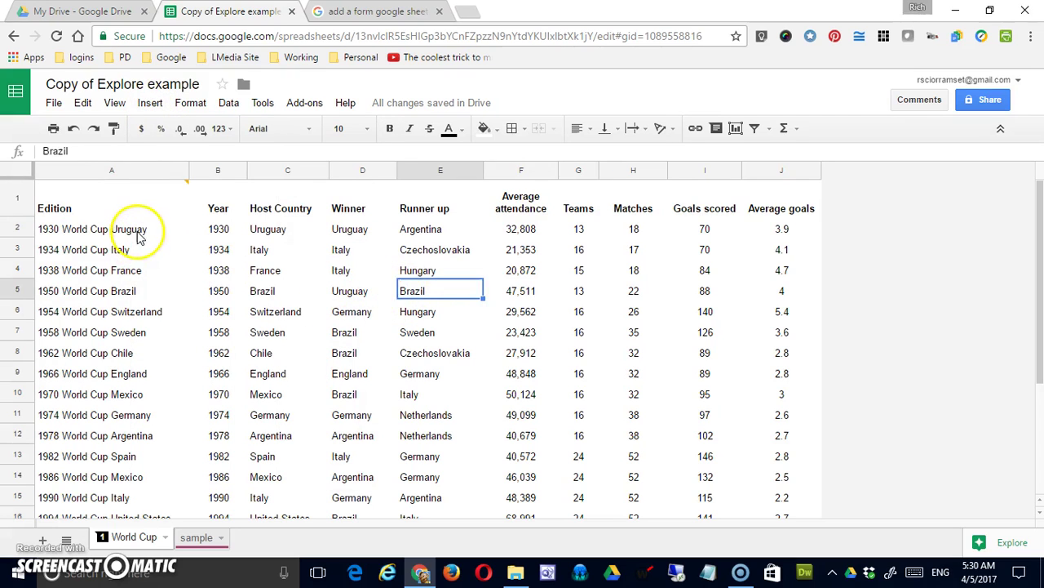
click(68, 231)
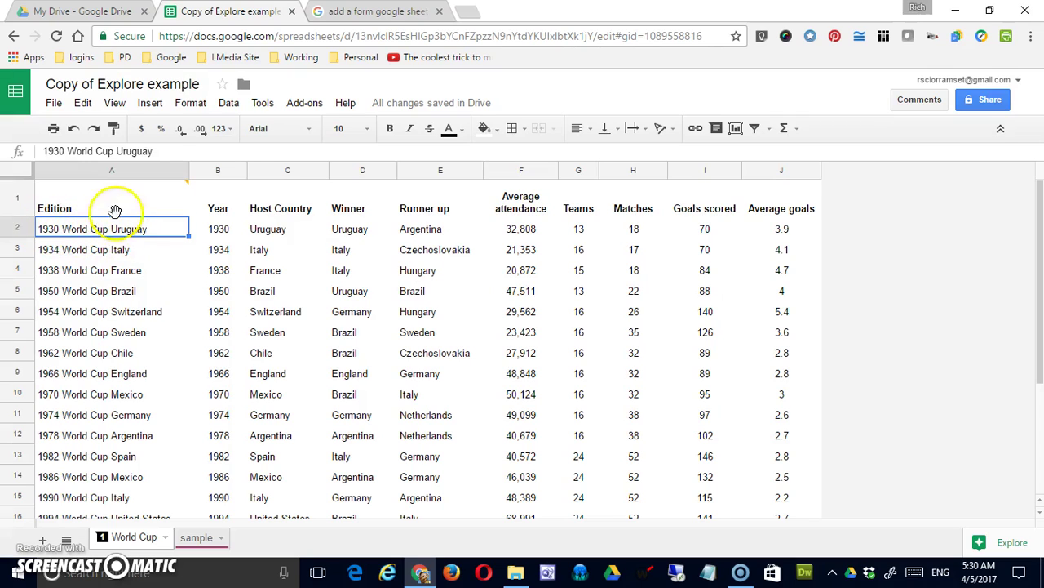
mouse_move(122, 204)
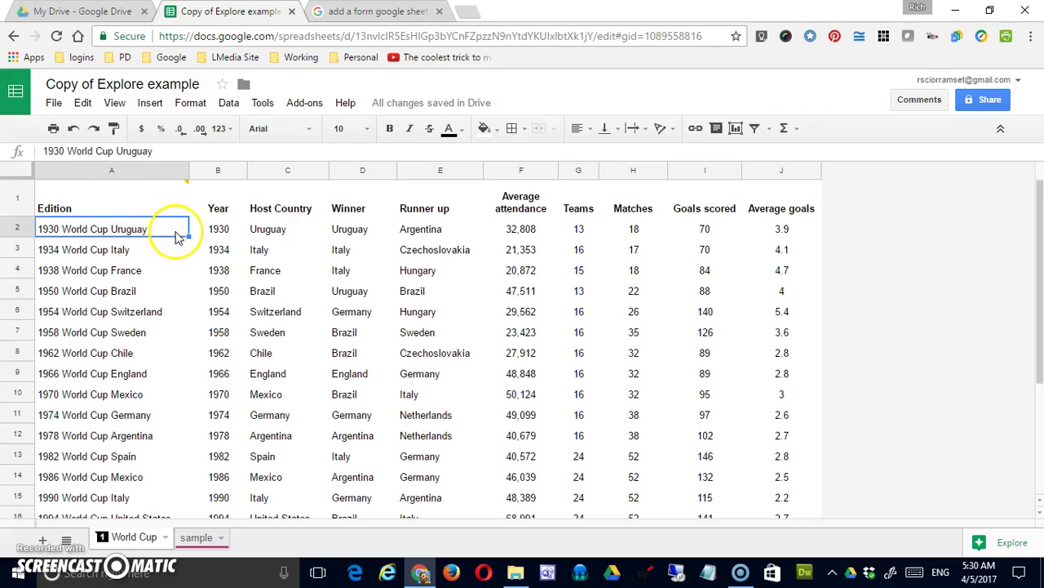
click(149, 104)
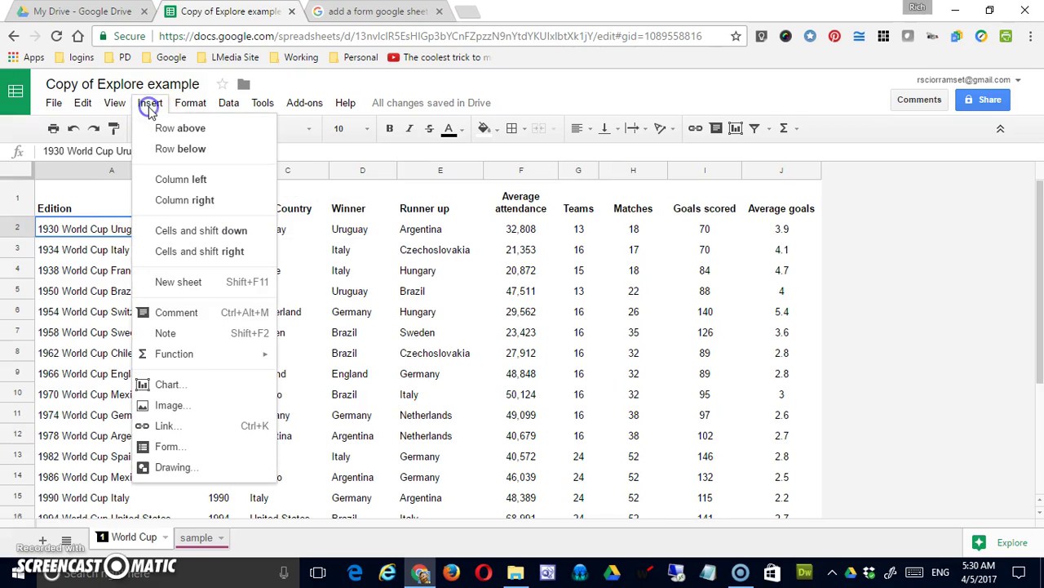
click(207, 334)
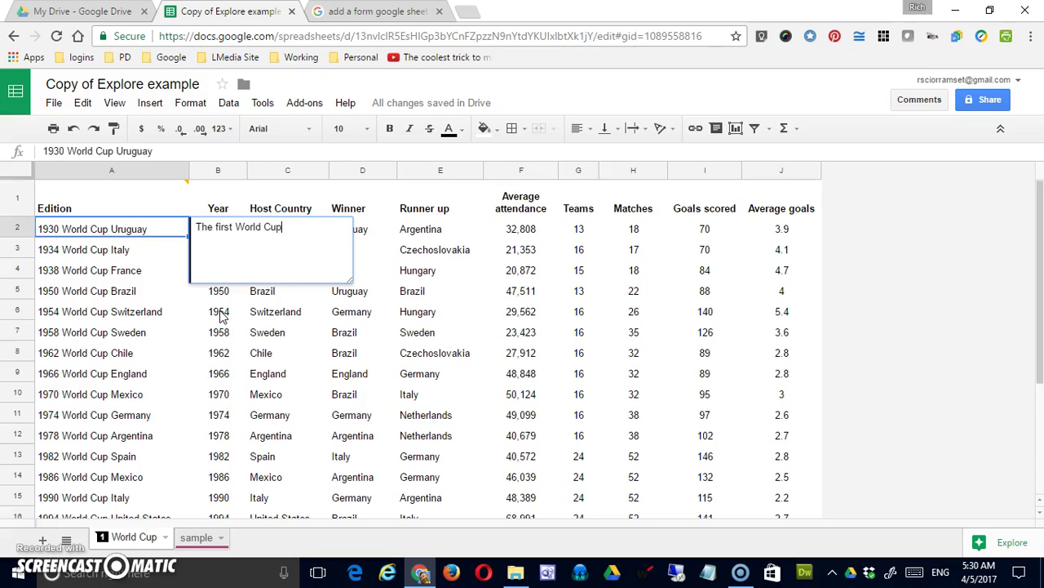
click(360, 376)
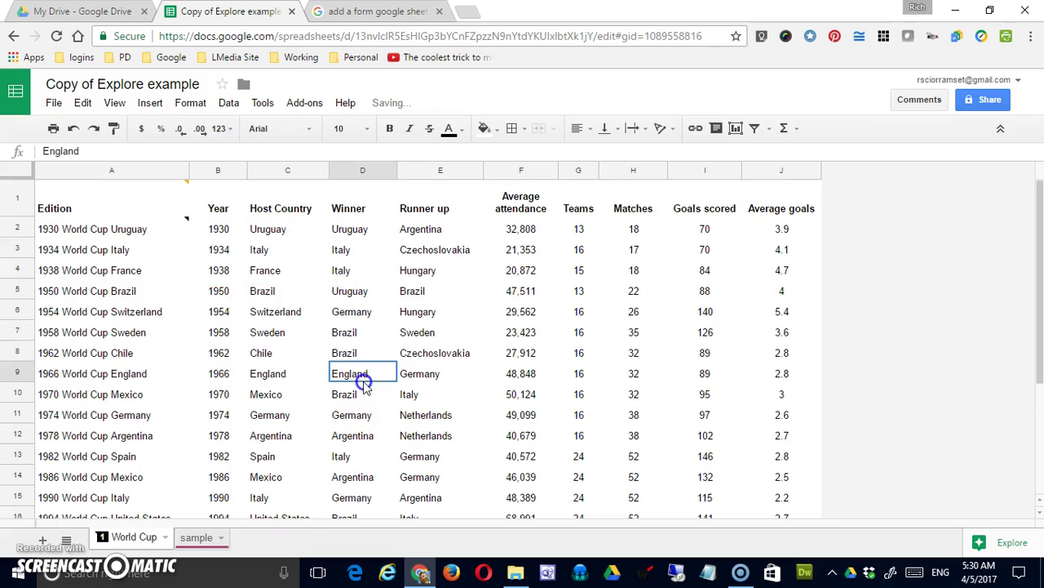
- Compare the note on the 1930 World Cup Uruguay cell with the comment on the Edition header cell
click(187, 227)
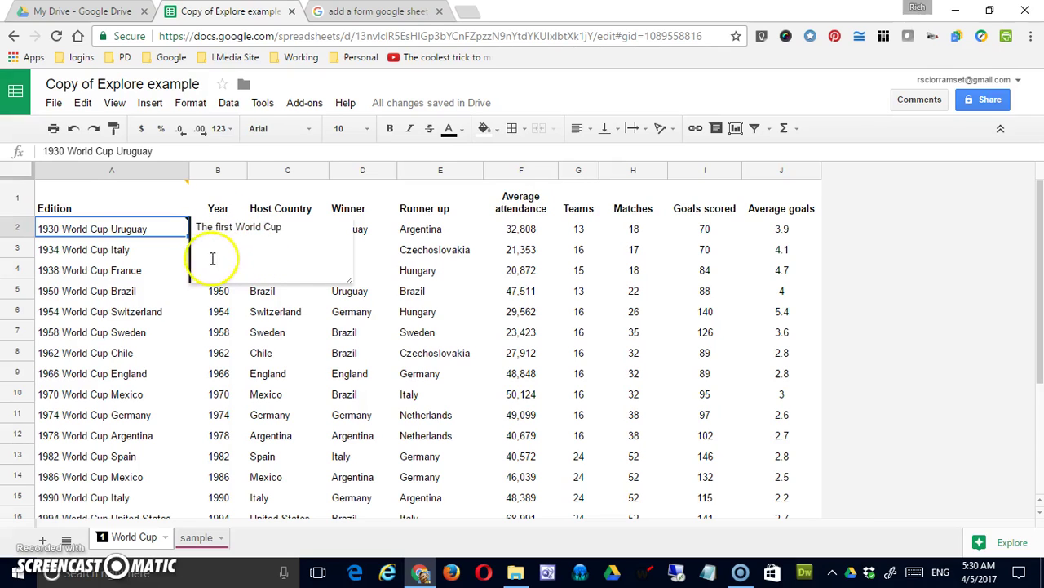
click(181, 189)
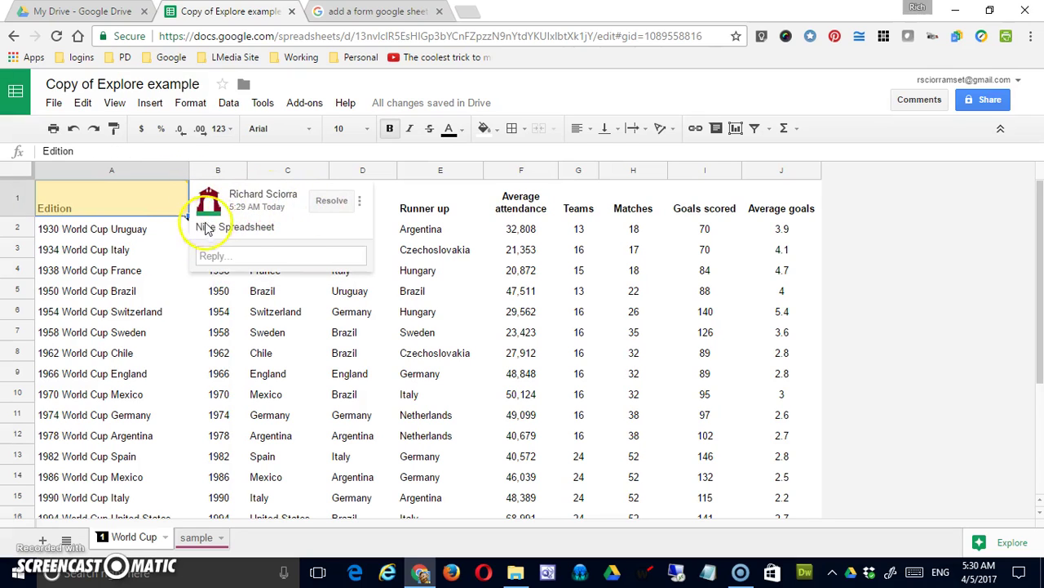
click(187, 220)
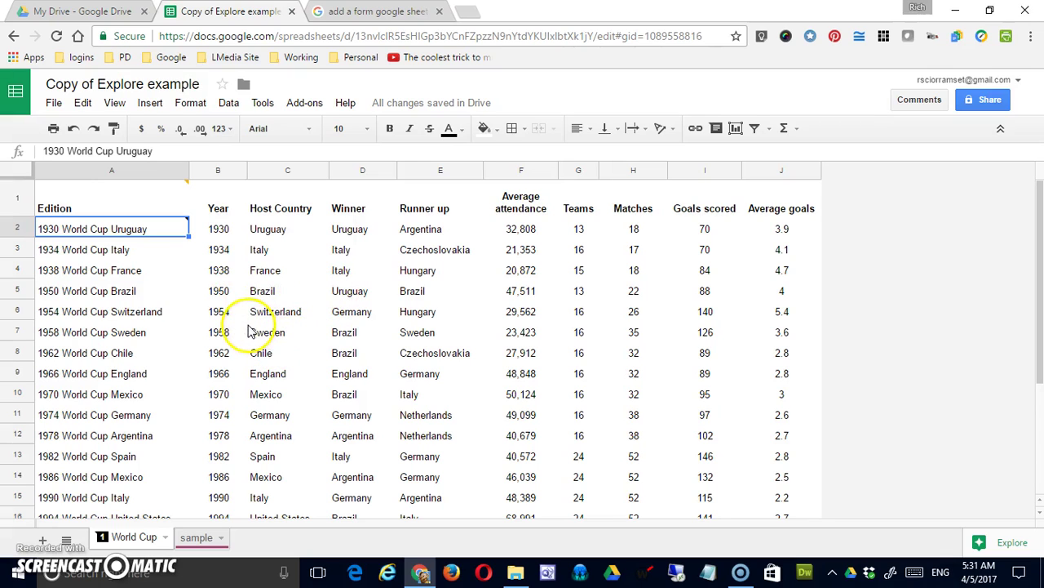
- Open the full Google spreadsheets function list from the function insert options
click(150, 102)
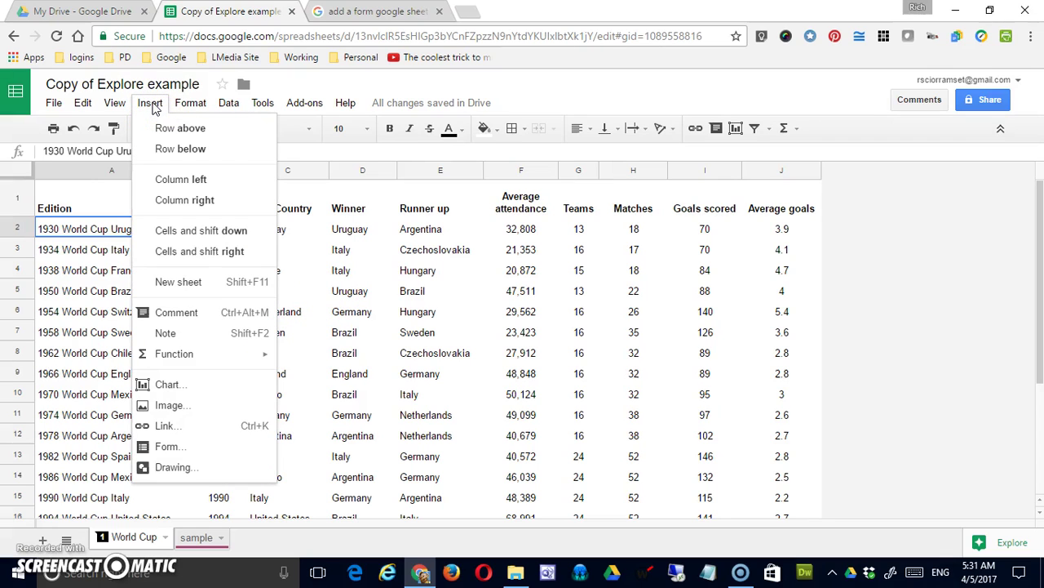
mouse_move(202, 364)
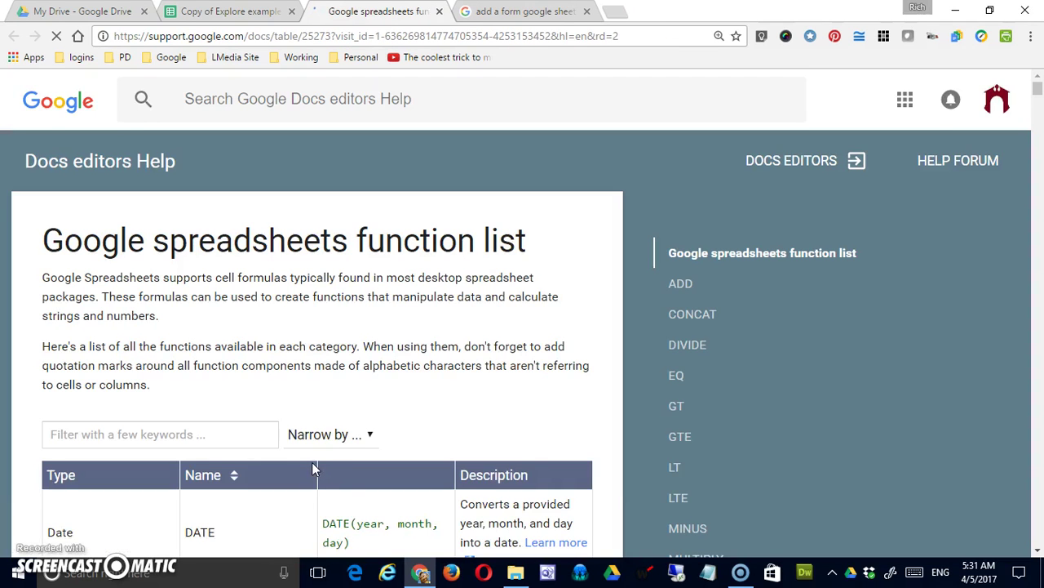
click(351, 355)
- Browse the function list through the array, database and math functions, and return to its beginning
scroll(353, 359, down, 3)
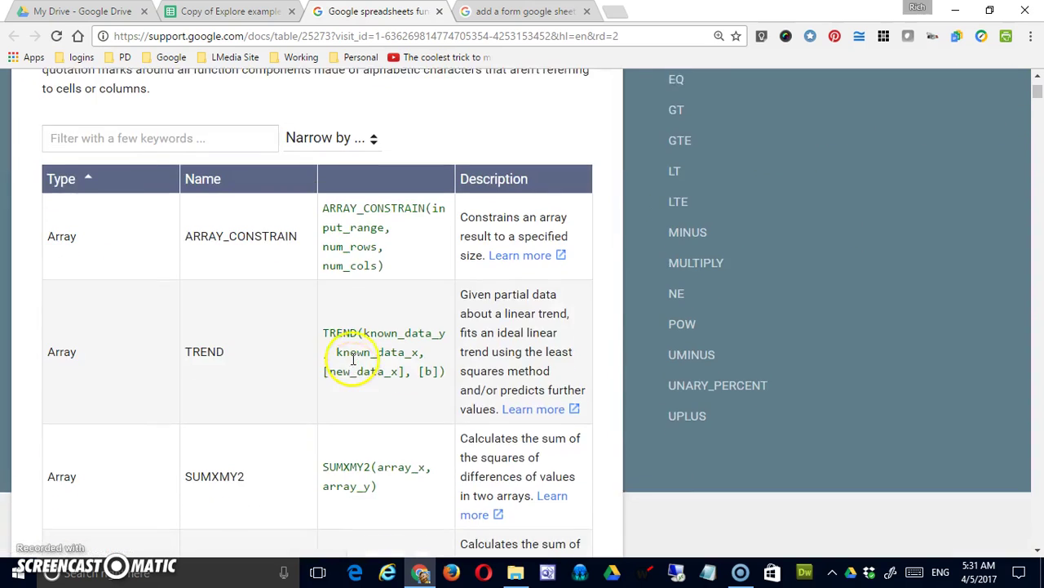
scroll(353, 359, up, 2)
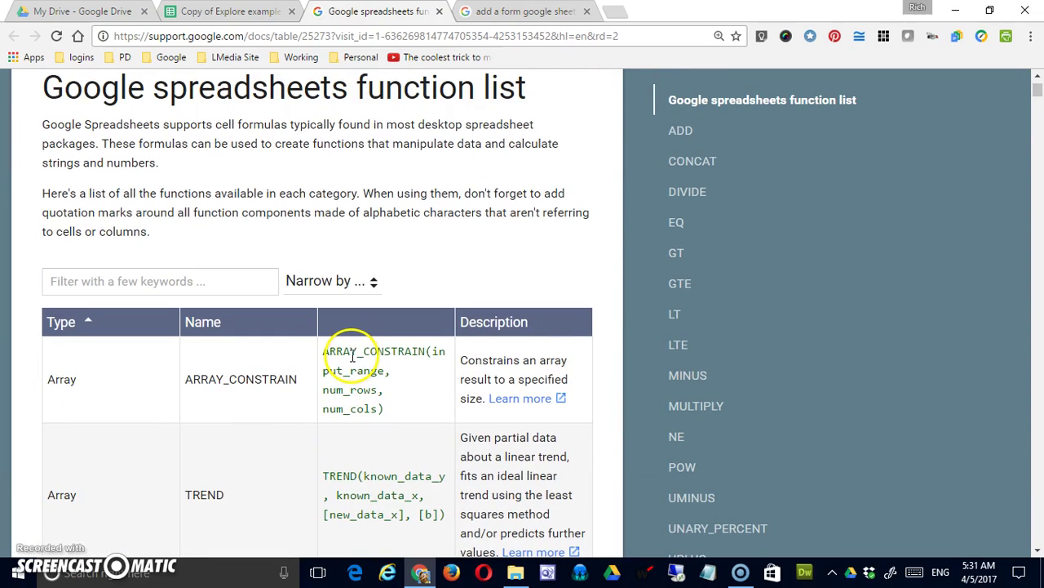
scroll(359, 367, down, 10)
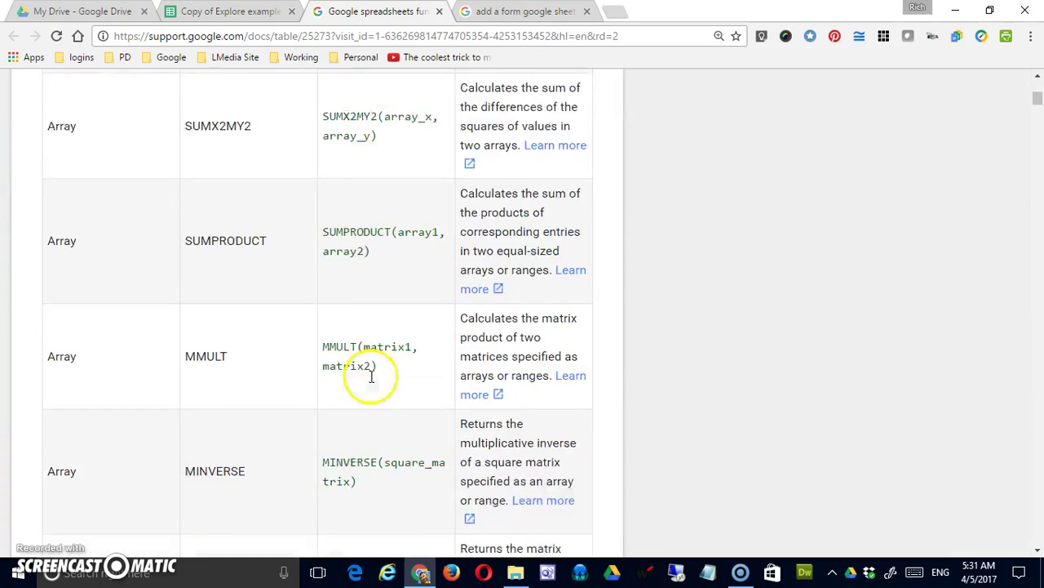
scroll(372, 383, down, 20)
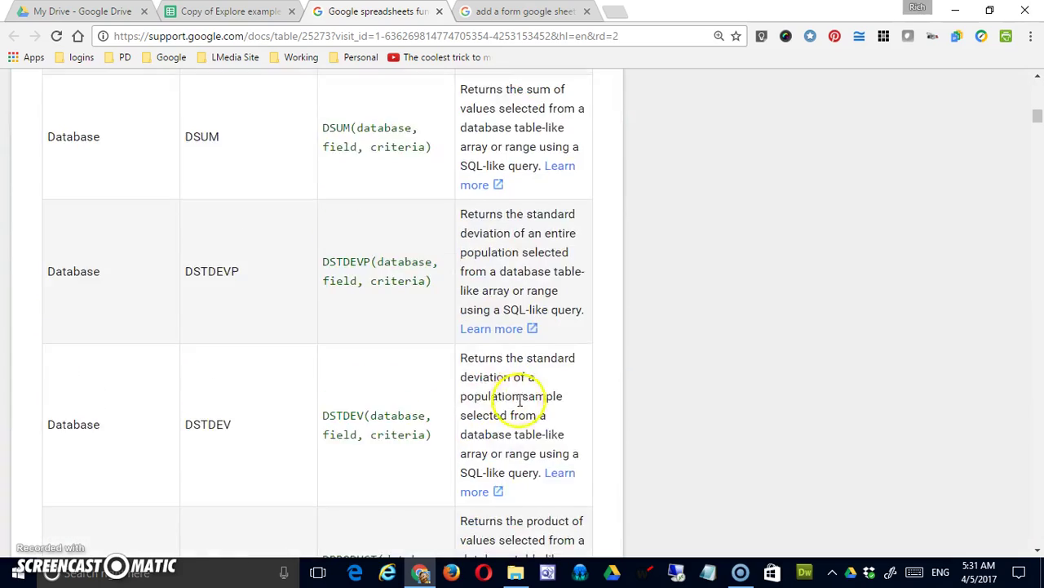
scroll(474, 418, down, 3)
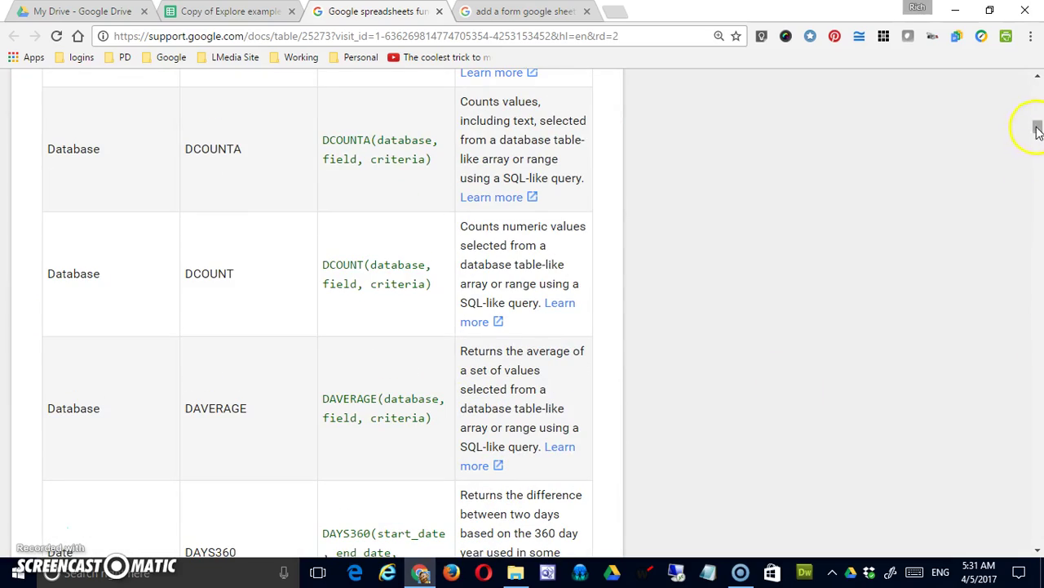
drag(1038, 130, 1038, 347)
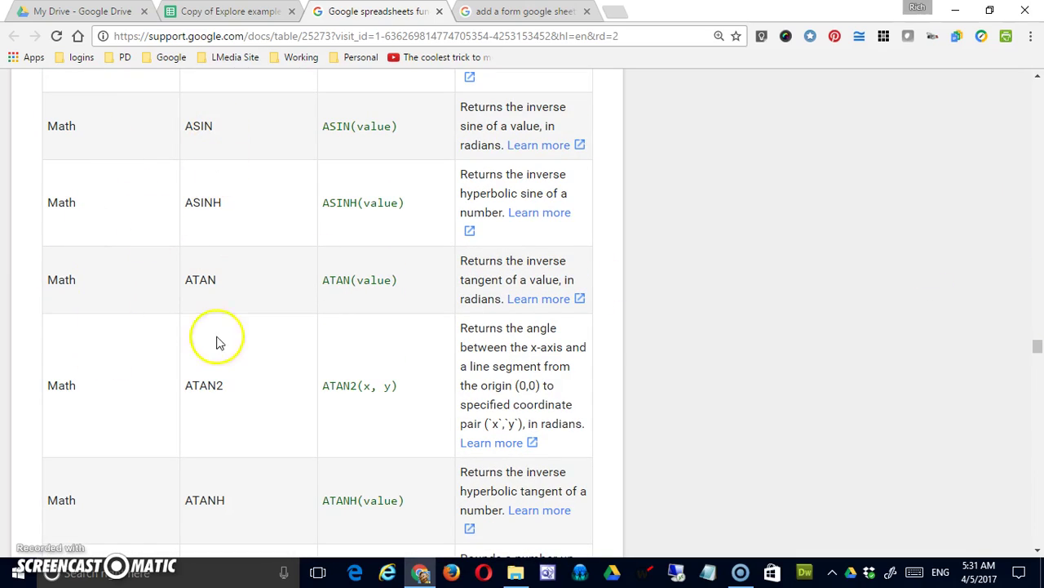
scroll(412, 260, up, 10)
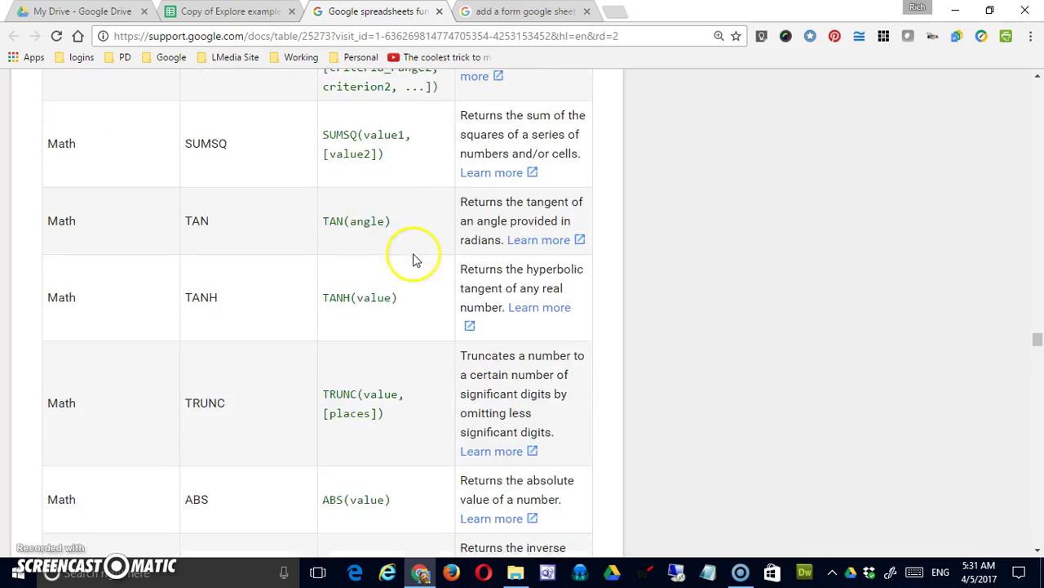
scroll(412, 259, up, 5)
drag(1038, 336, 1038, 77)
scroll(547, 369, down, 3)
scroll(547, 368, down, 1)
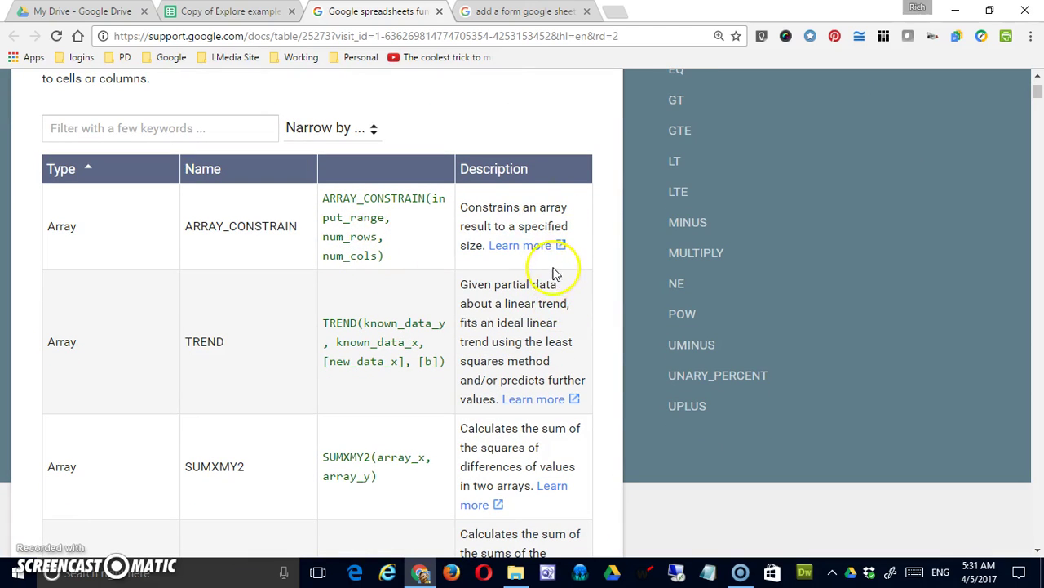
- Filter the function list by the keyword "sine" and examine the SIN entry
click(249, 129)
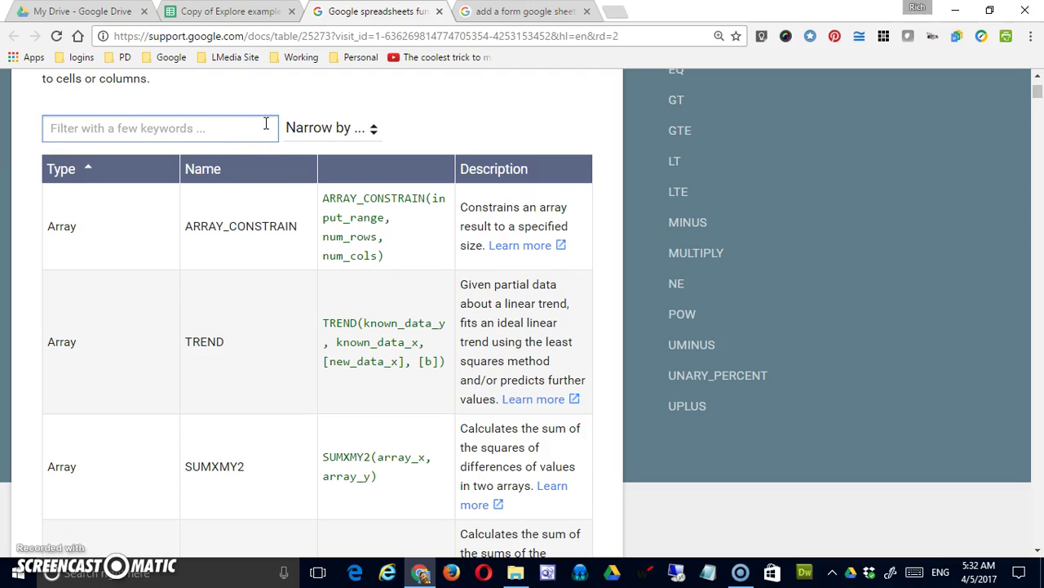
text(sin)
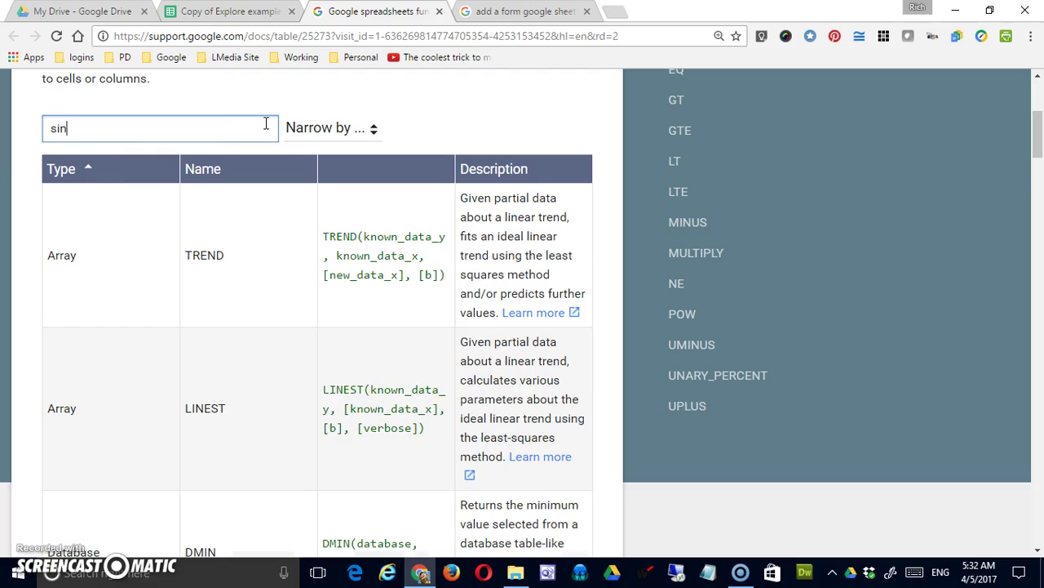
text(e)
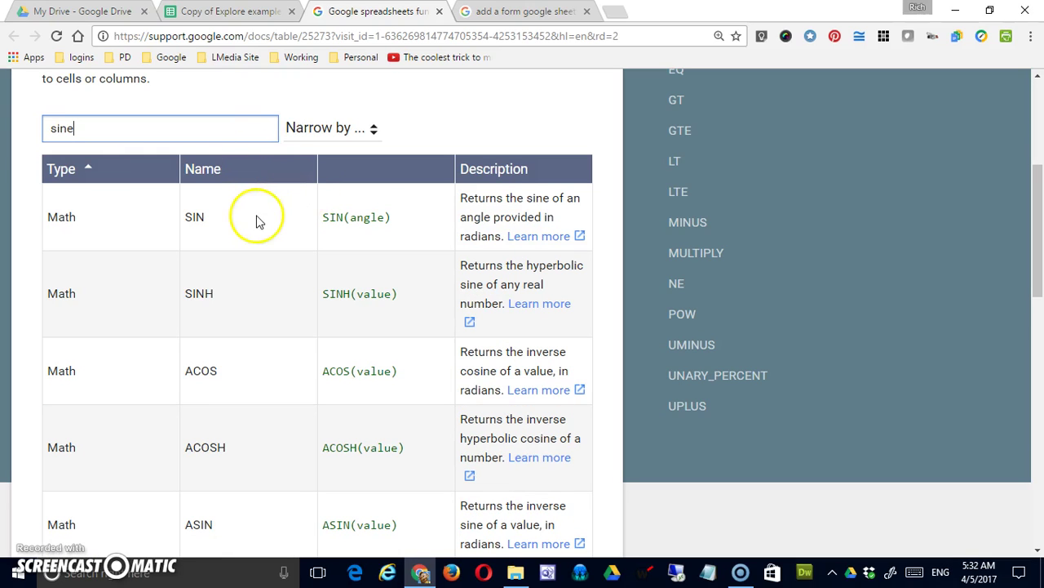
click(223, 218)
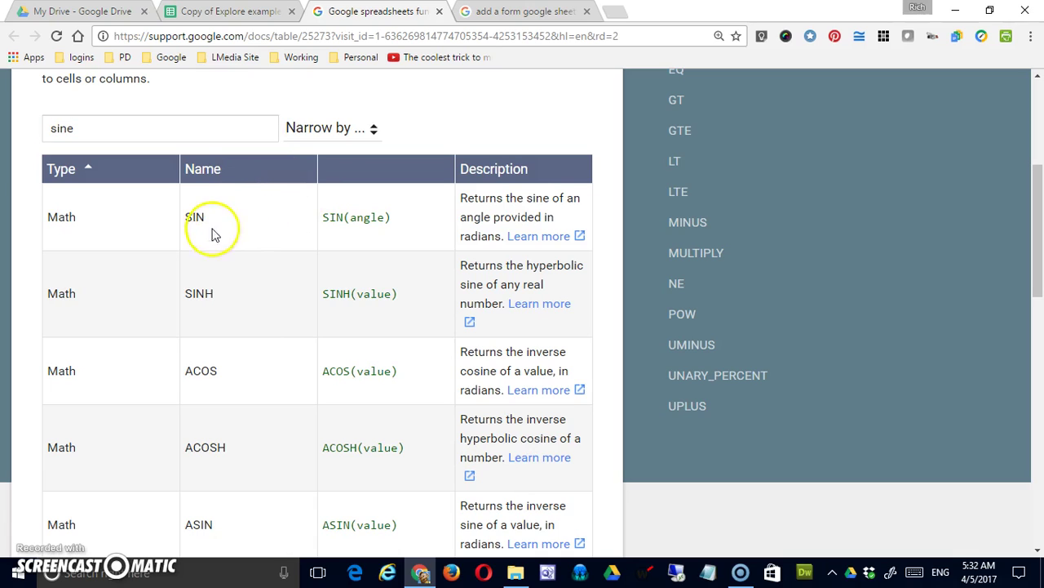
- Examine the function name and angle argument in the SIN syntax, and return to the World Cup spreadsheet's final rows
double_click(336, 219)
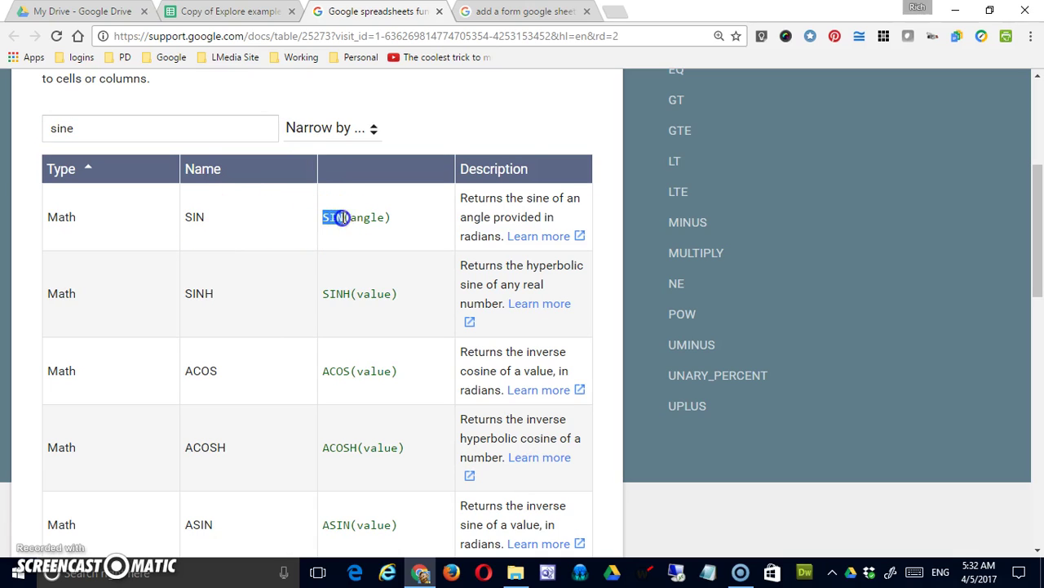
drag(353, 217, 386, 216)
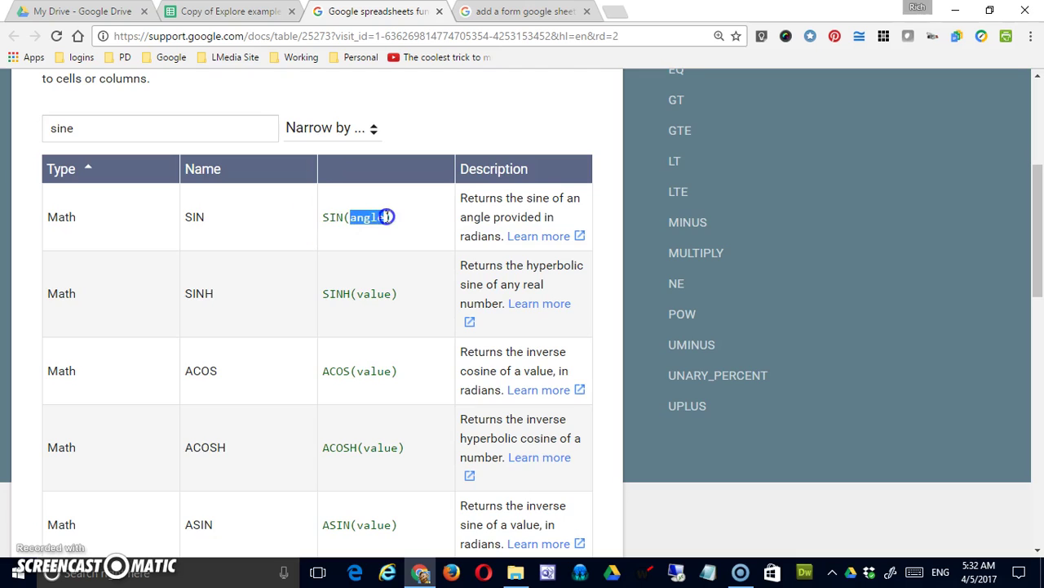
scroll(384, 219, up, 4)
scroll(368, 203, down, 3)
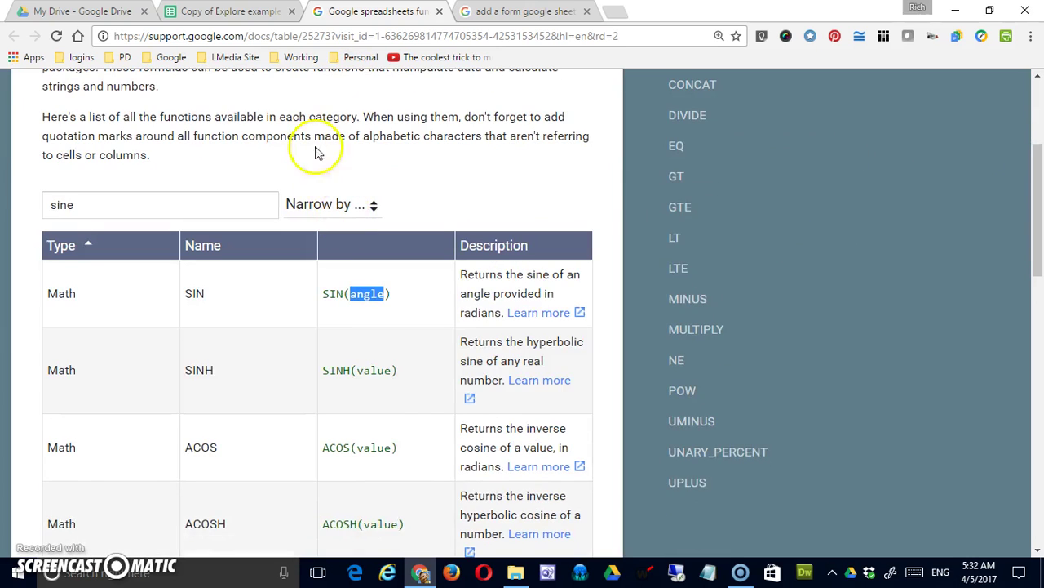
click(238, 14)
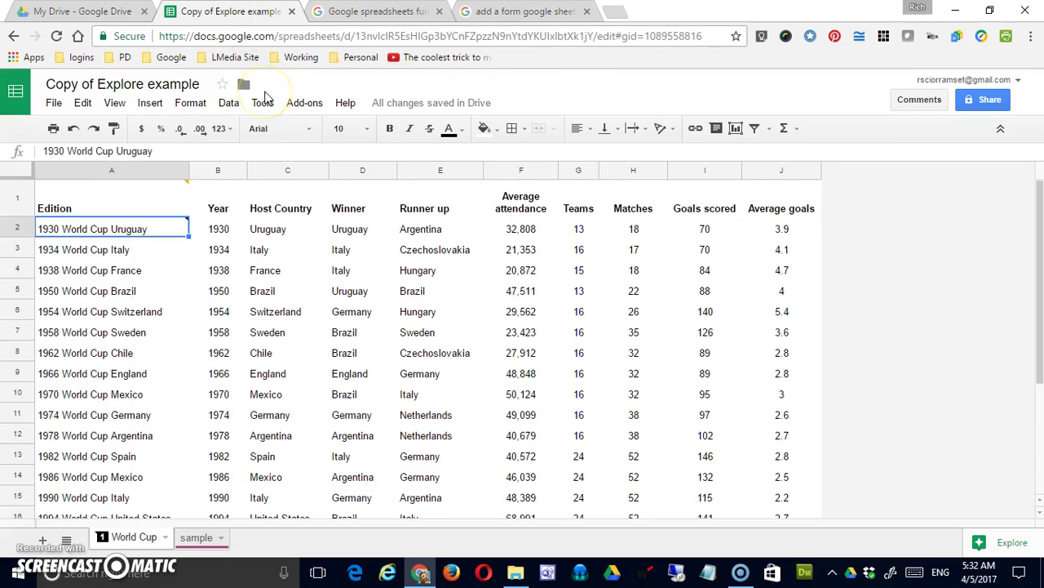
scroll(634, 319, down, 3)
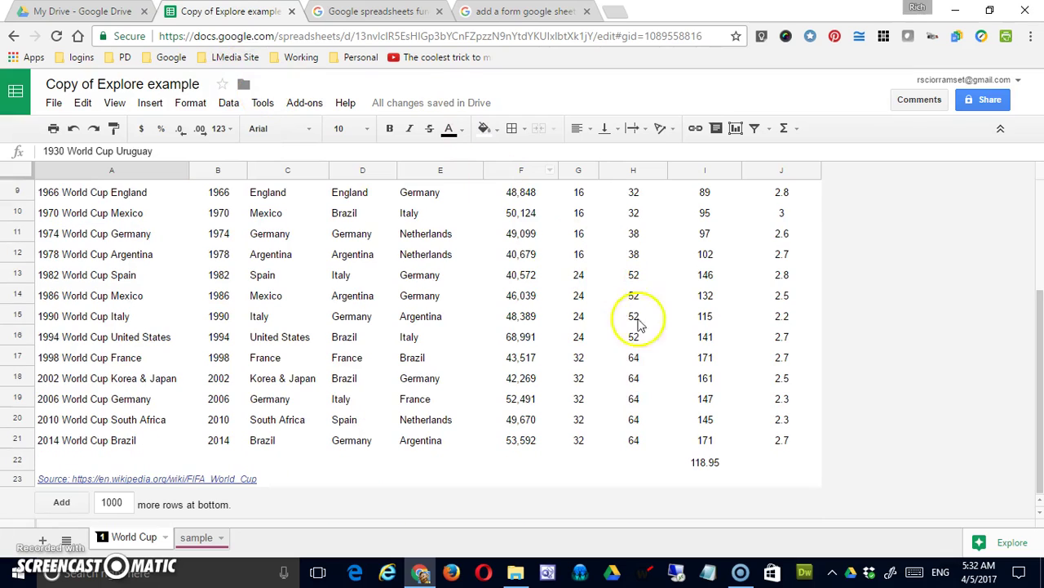
click(582, 462)
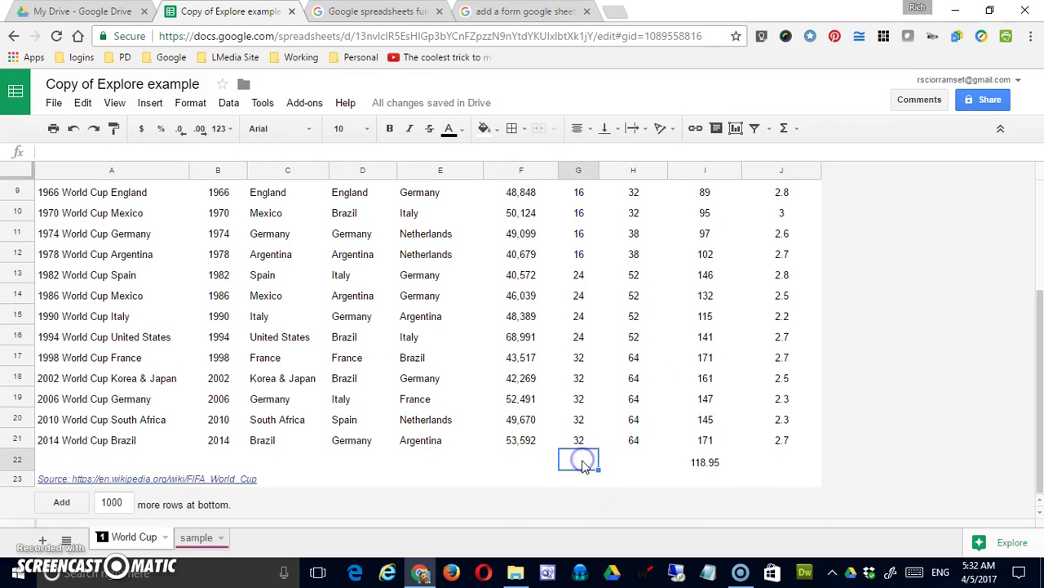
text(=)
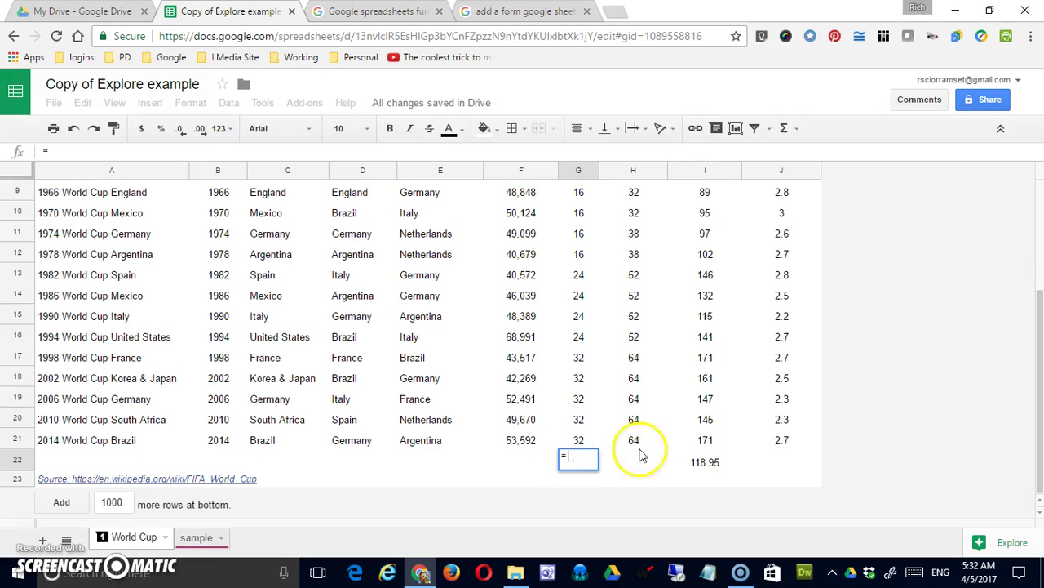
click(710, 461)
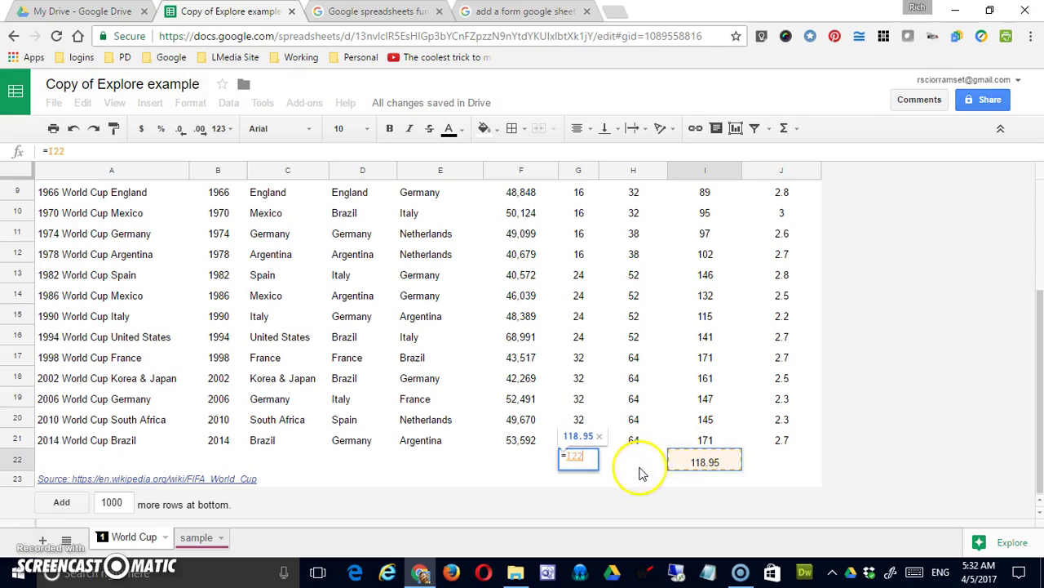
key(Escape)
- Inspect the average formula below the Goals scored column and review the function insert options
click(705, 463)
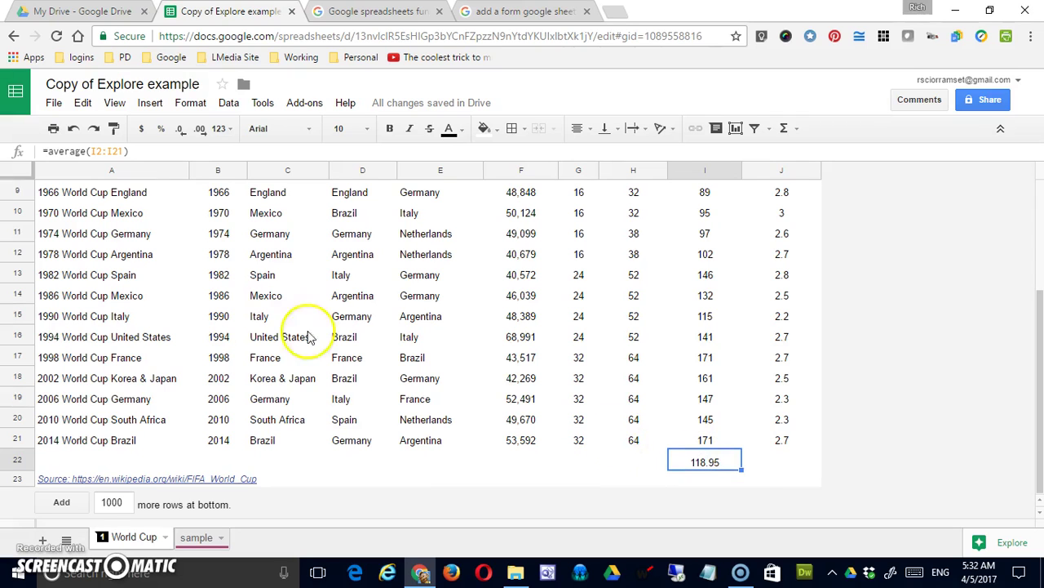
click(151, 103)
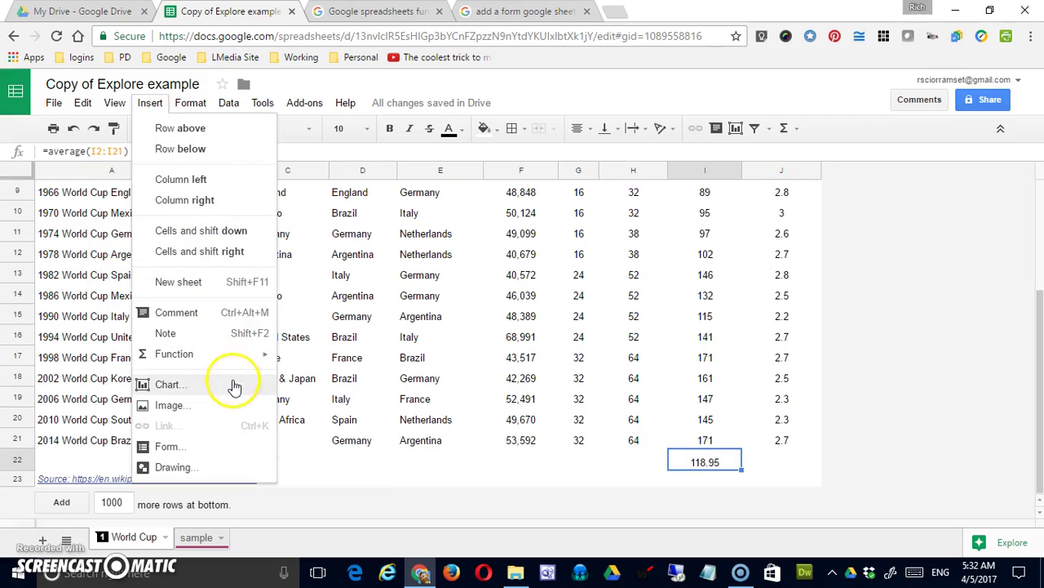
mouse_move(226, 352)
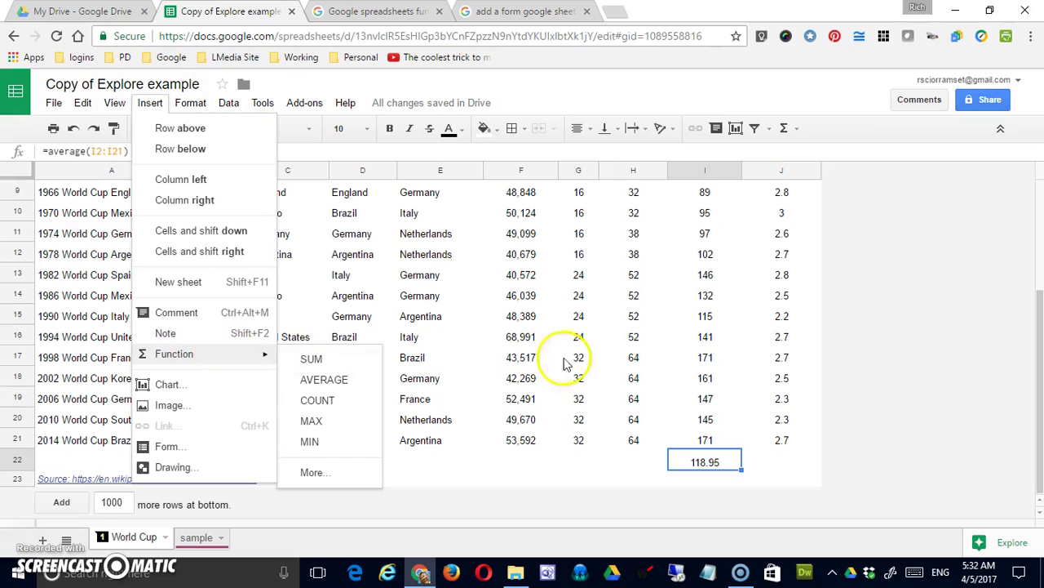
click(614, 375)
- Insert a column chart from the first ten editions and their match counts, using ranges A2:A11 and H2:H11
scroll(457, 418, up, 5)
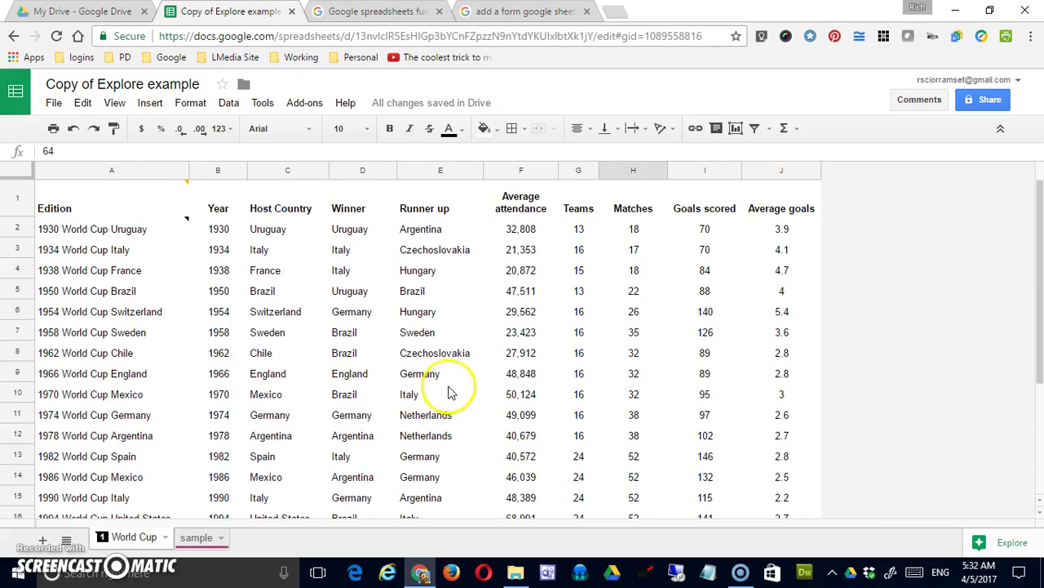
click(119, 231)
drag(118, 231, 196, 416)
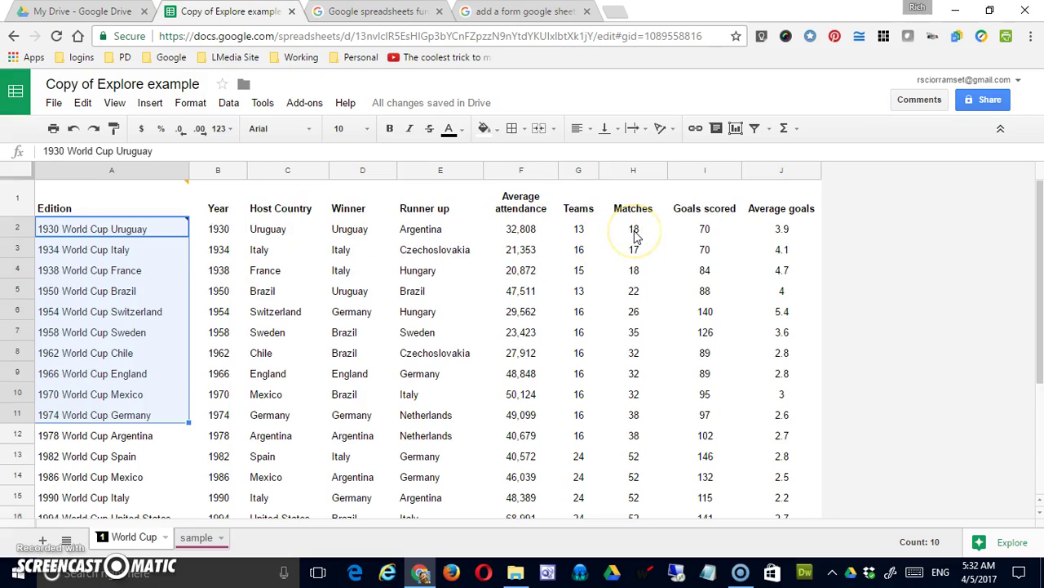
drag(635, 232, 638, 419)
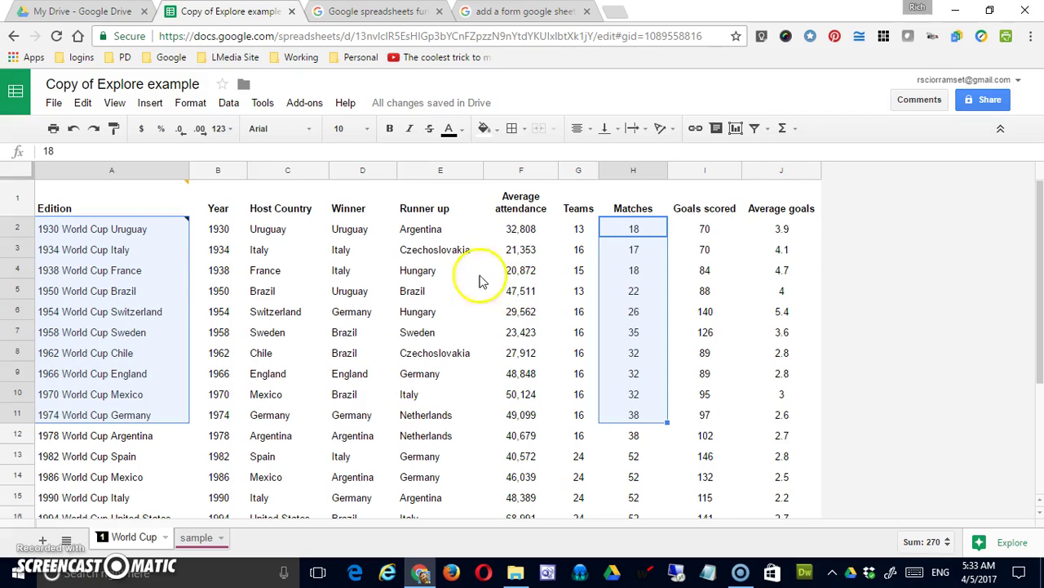
click(153, 104)
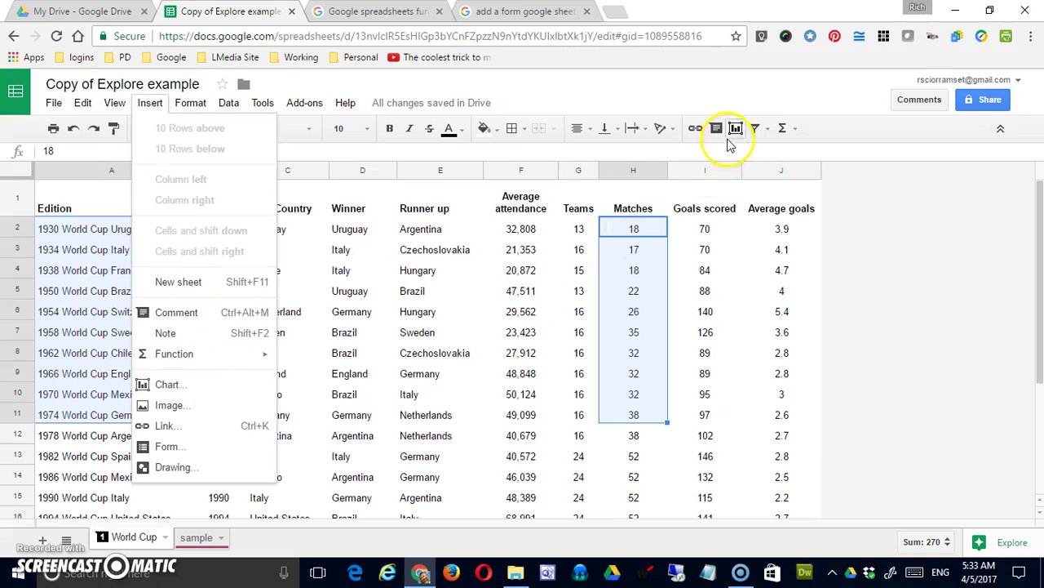
click(214, 383)
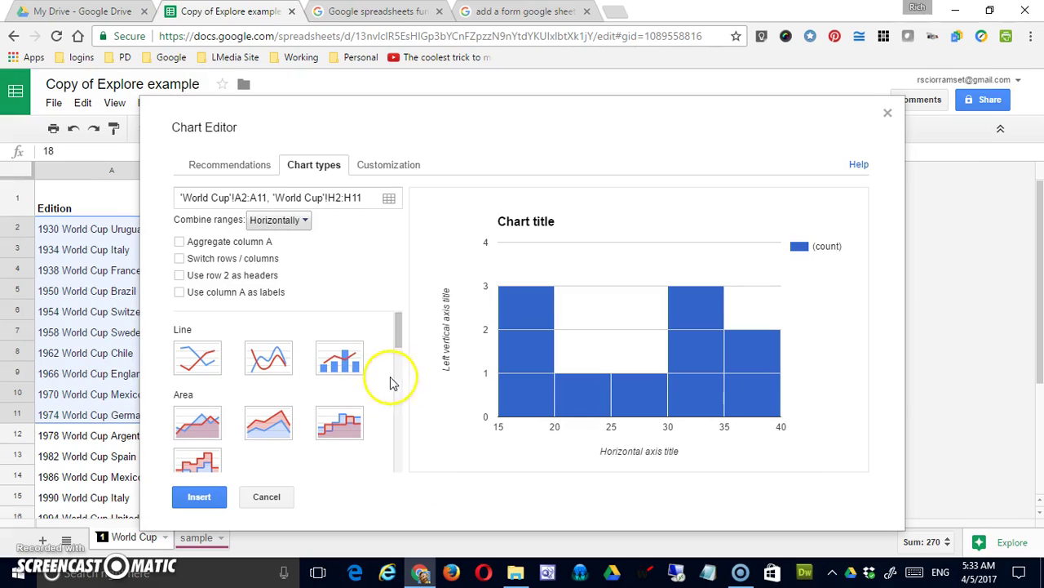
drag(398, 340, 398, 383)
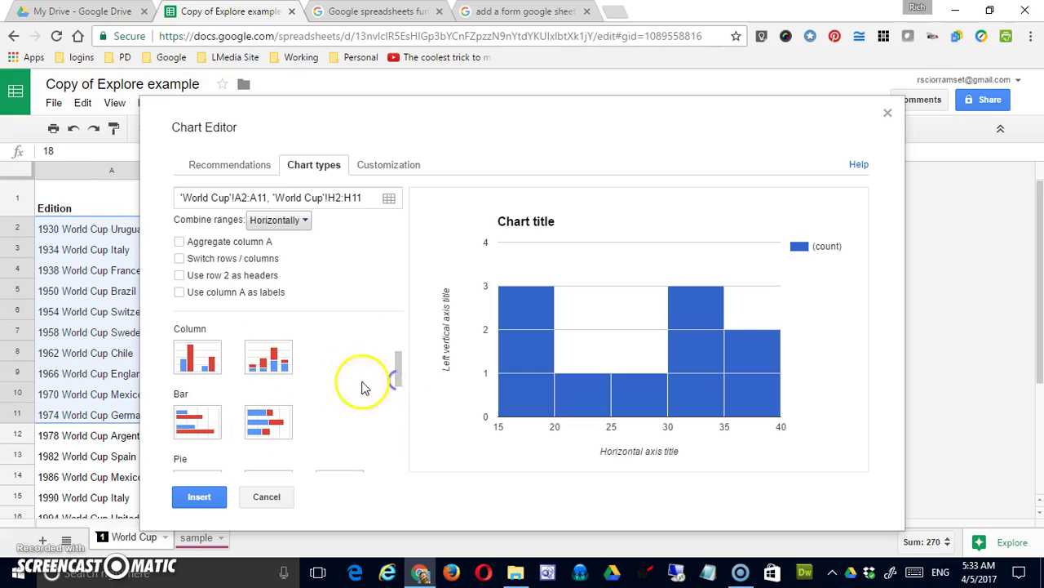
click(206, 364)
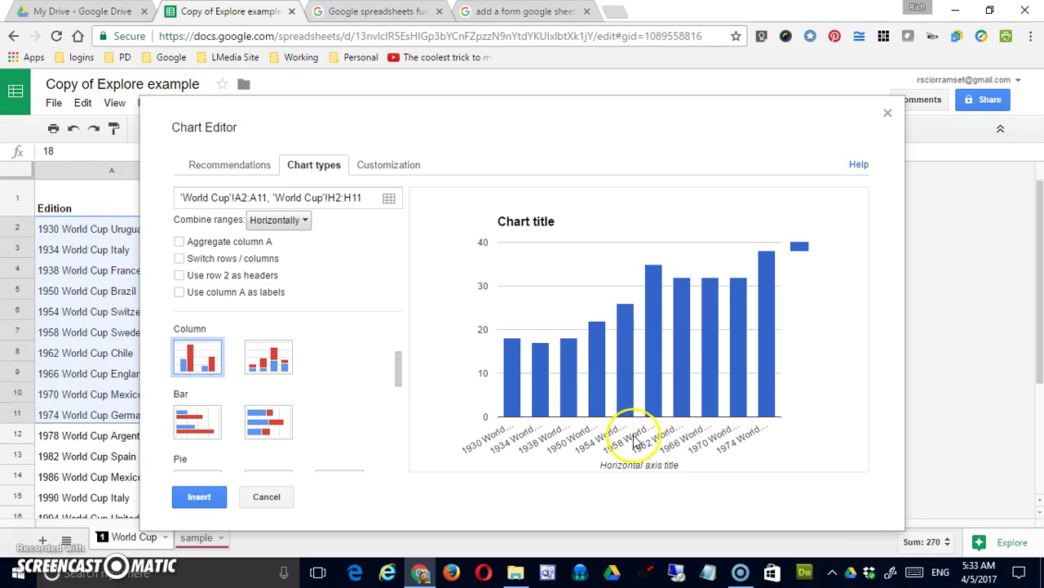
click(202, 496)
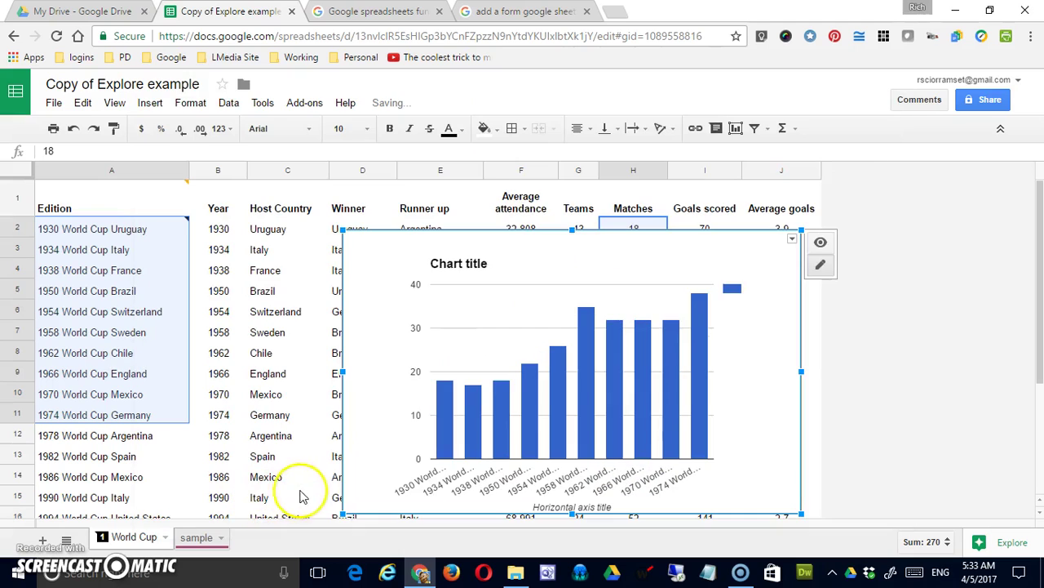
- Replace the chart's edition data range with the host countries in C2:C11 and update the chart
click(792, 242)
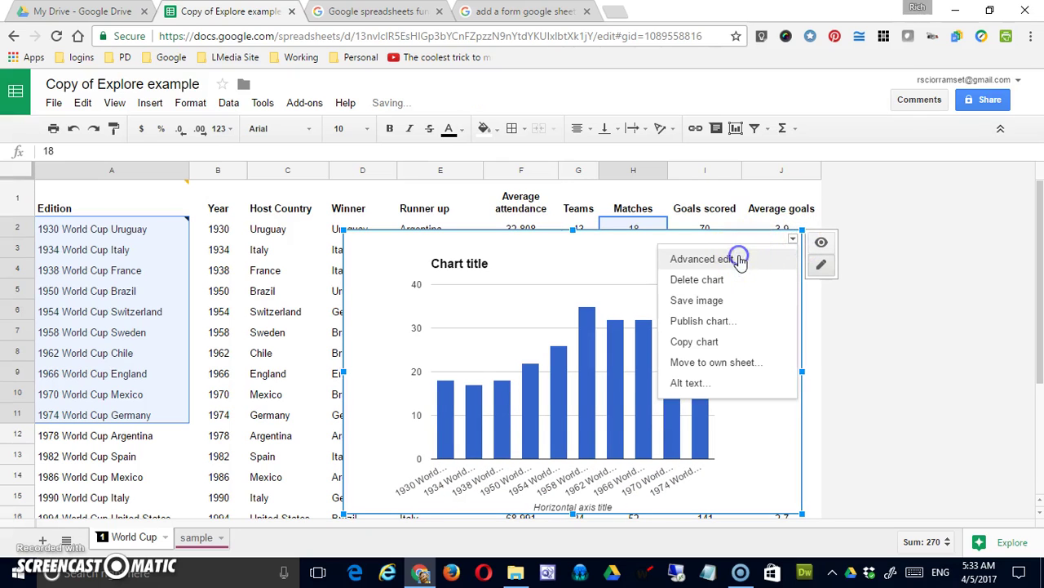
click(738, 259)
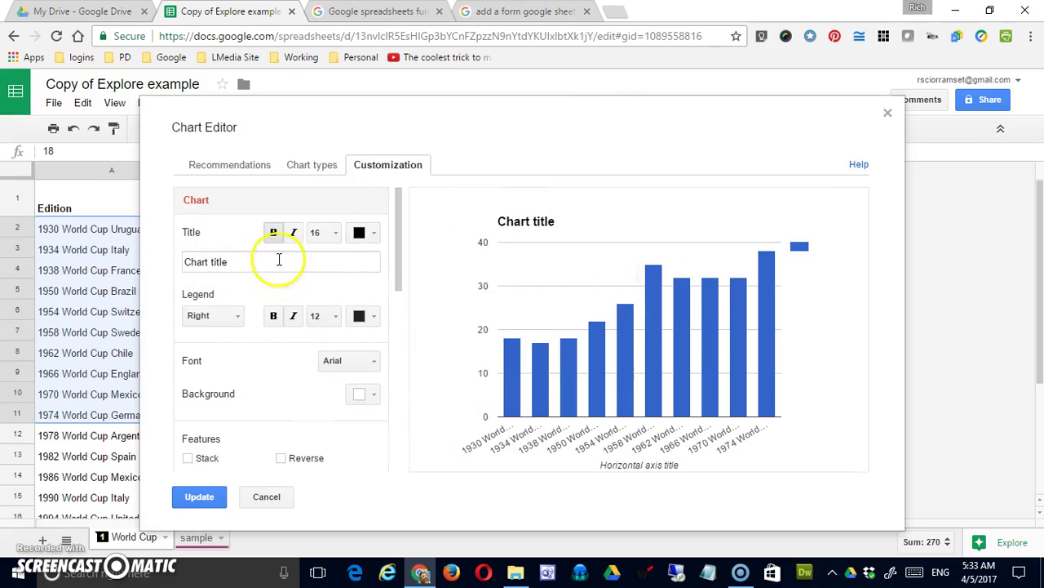
click(238, 164)
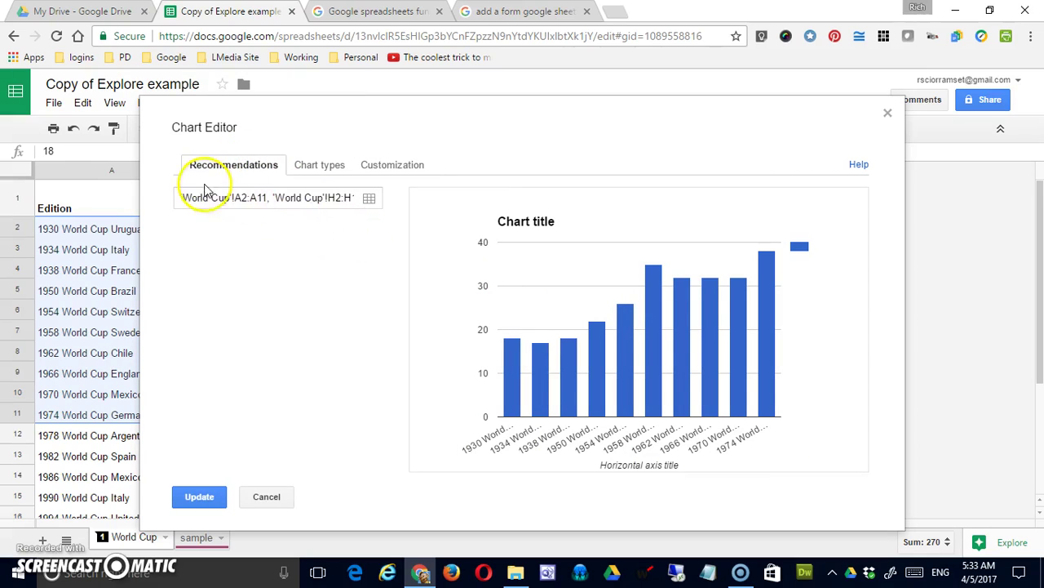
click(370, 200)
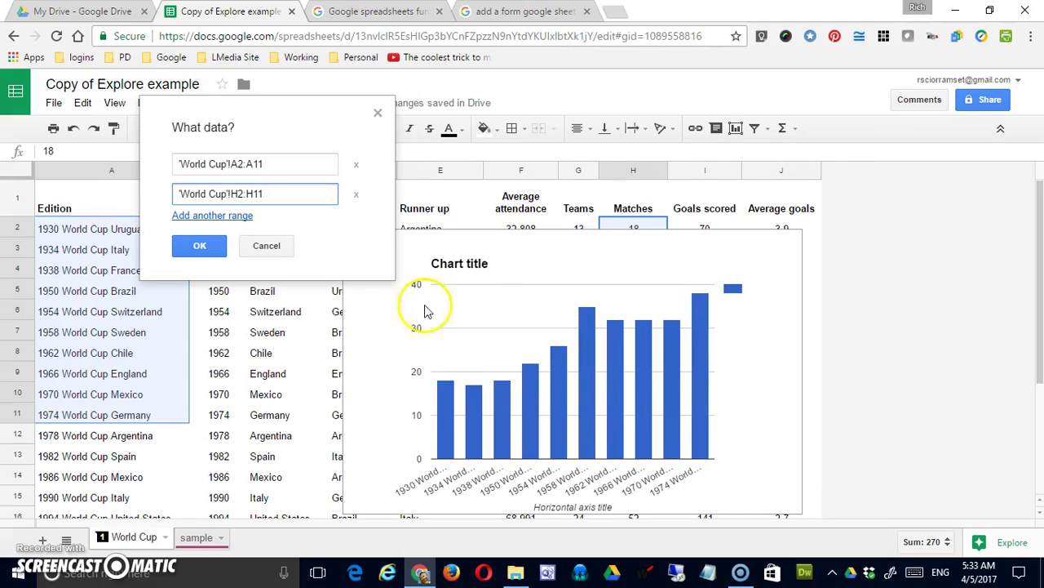
drag(303, 122, 715, 141)
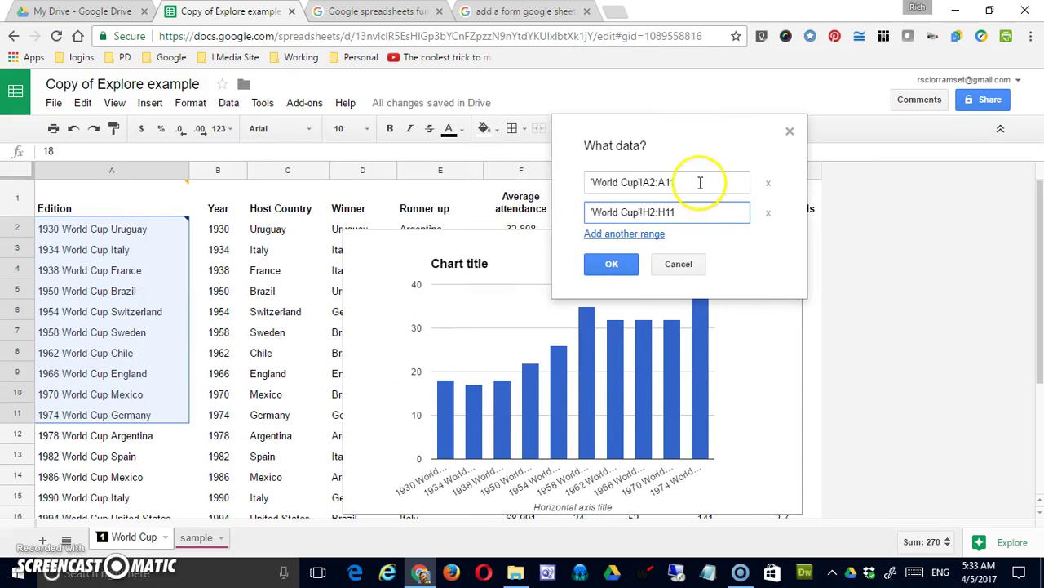
click(659, 182)
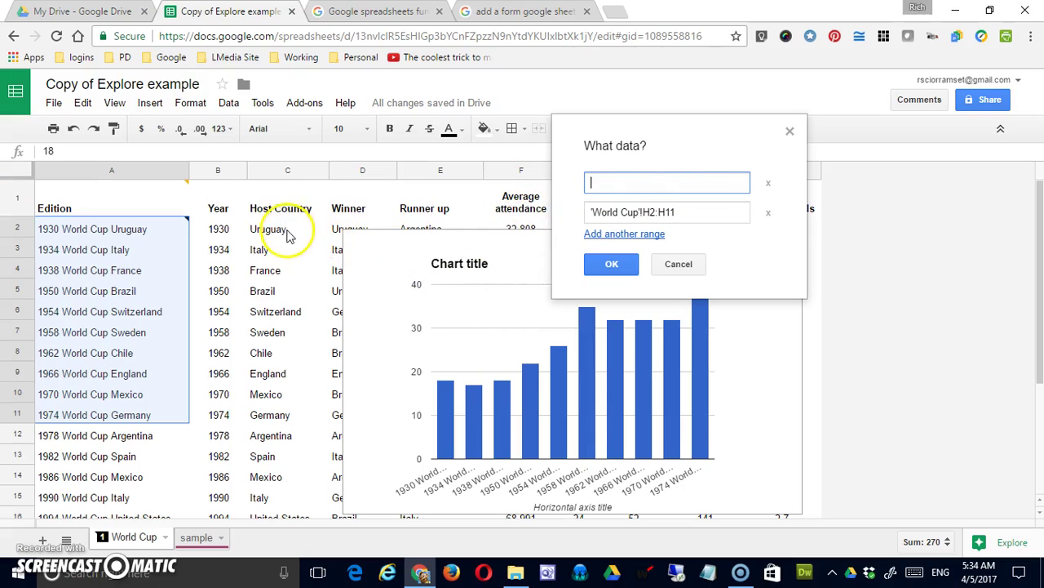
drag(278, 229, 285, 419)
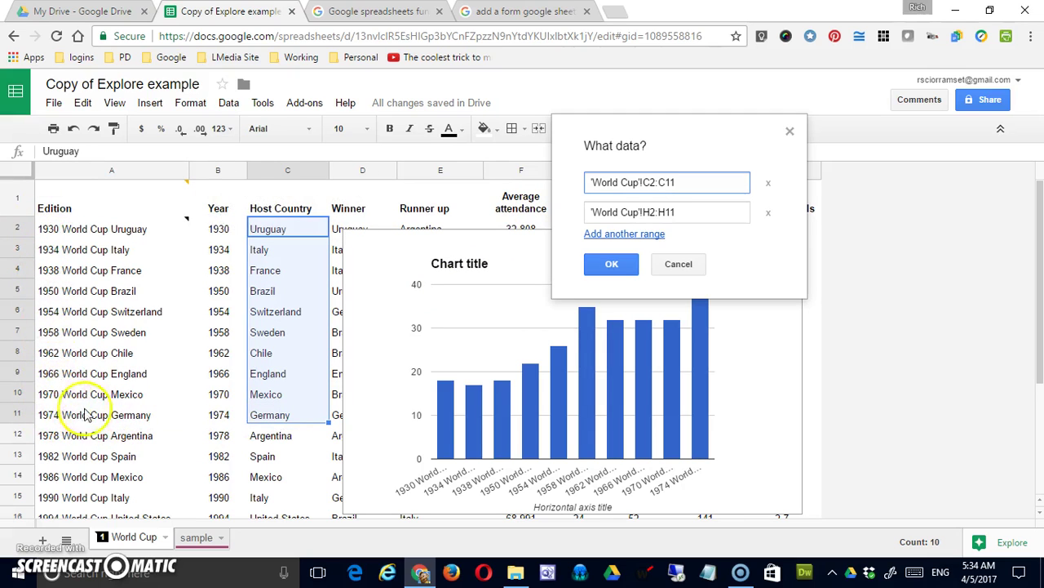
click(612, 264)
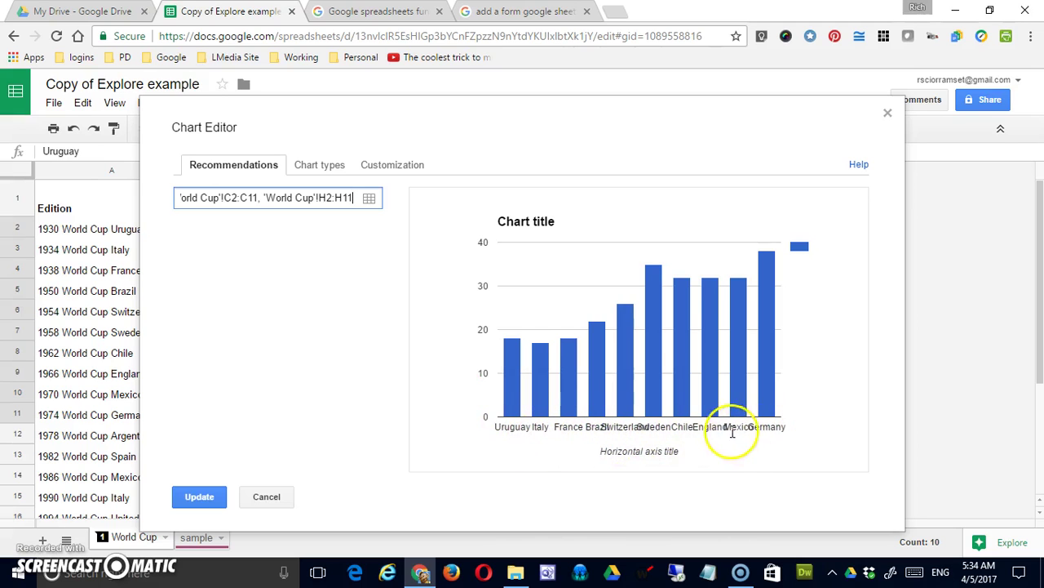
click(204, 496)
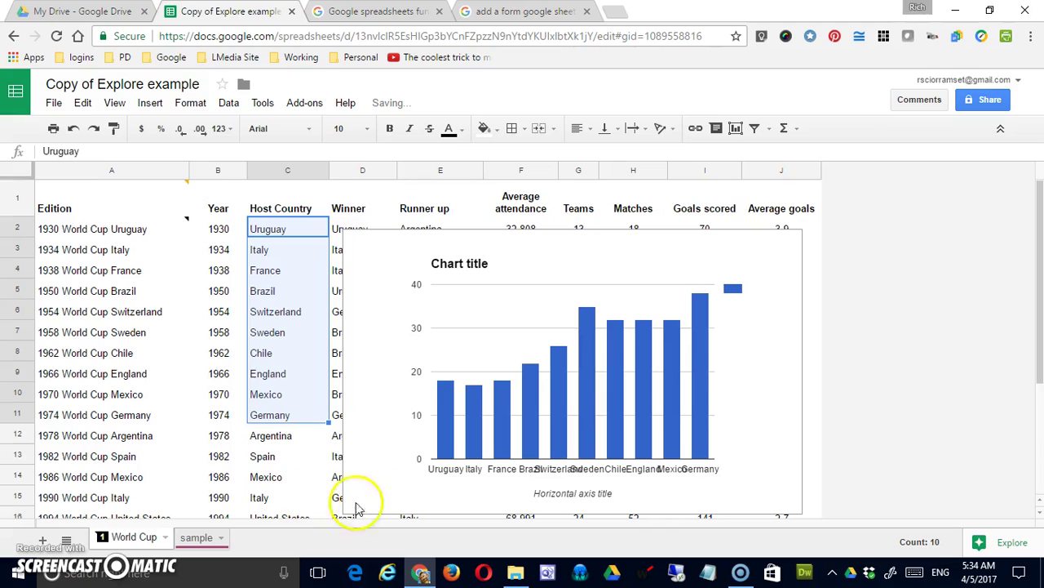
- Enlarge the chart from its upper-left and lower-right corners so it spans from column B to beyond column J
click(751, 320)
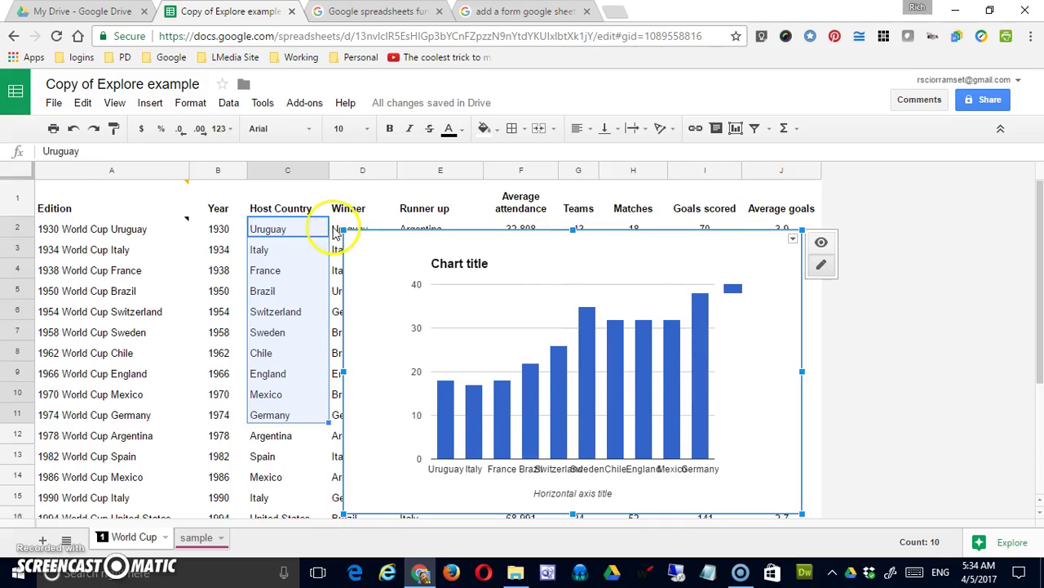
drag(343, 230, 218, 183)
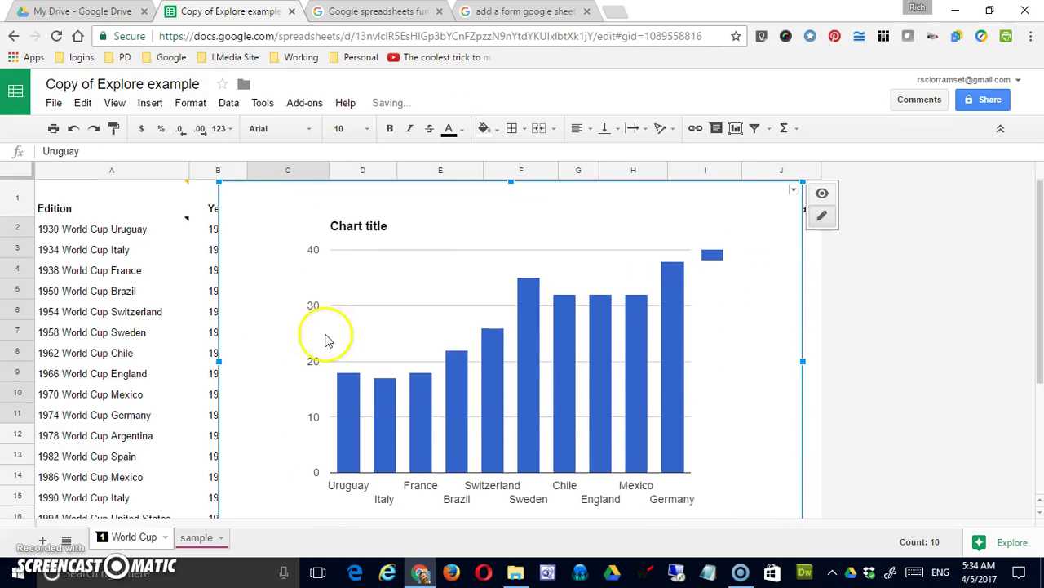
scroll(594, 464, down, 2)
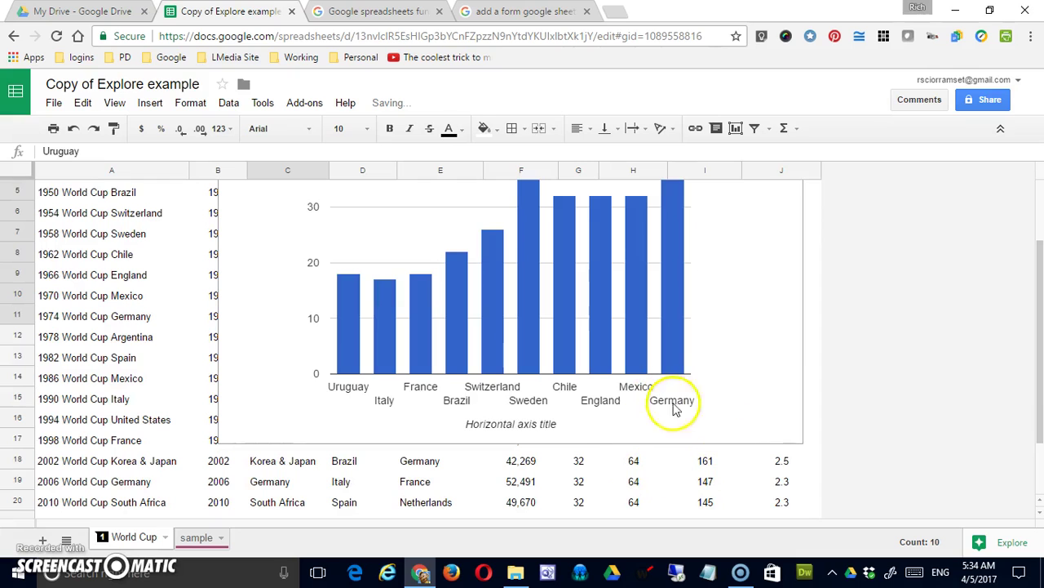
click(780, 441)
drag(800, 441, 863, 481)
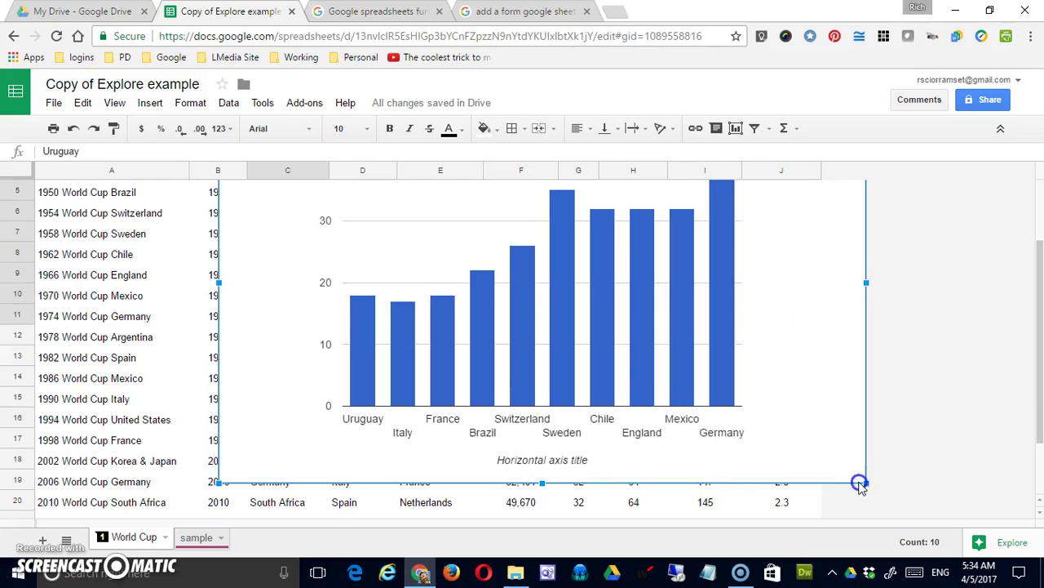
- Move the enlarged chart toward column A so it spans columns A to I, and check its placement
click(576, 356)
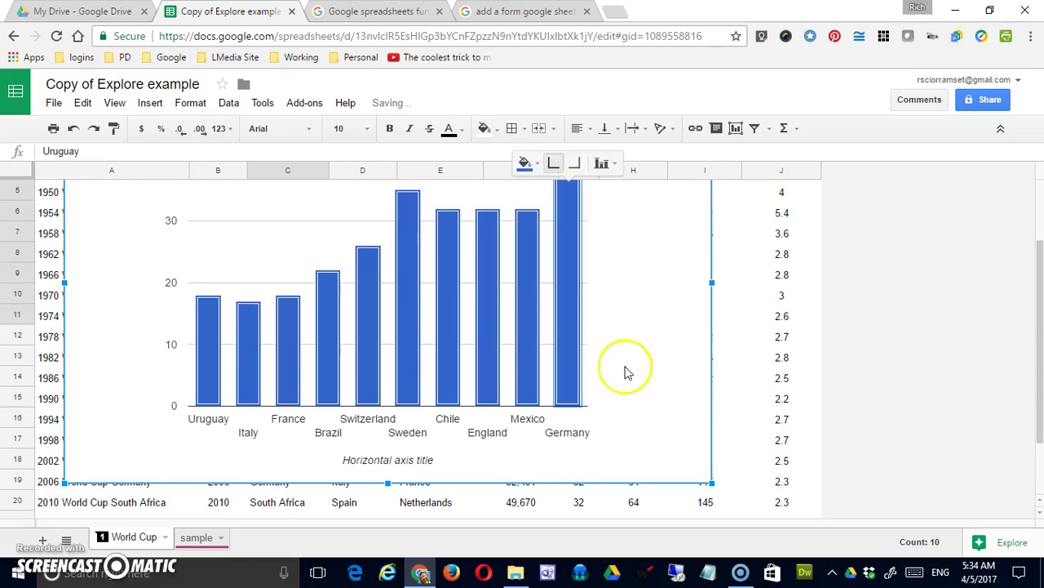
scroll(629, 373, up, 2)
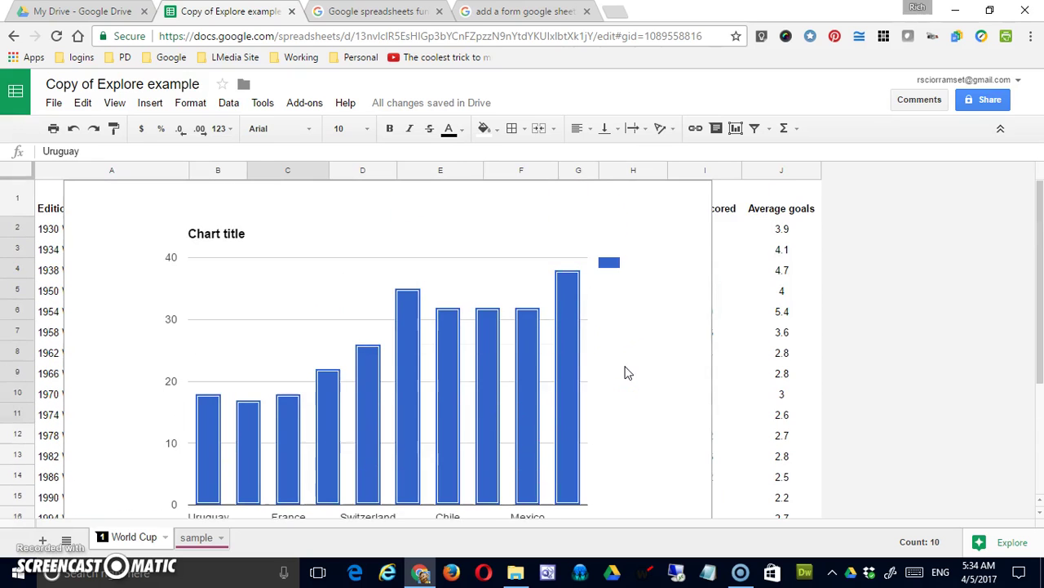
click(657, 266)
scroll(679, 261, down, 1)
click(681, 252)
scroll(706, 271, up, 1)
scroll(705, 272, down, 1)
click(704, 266)
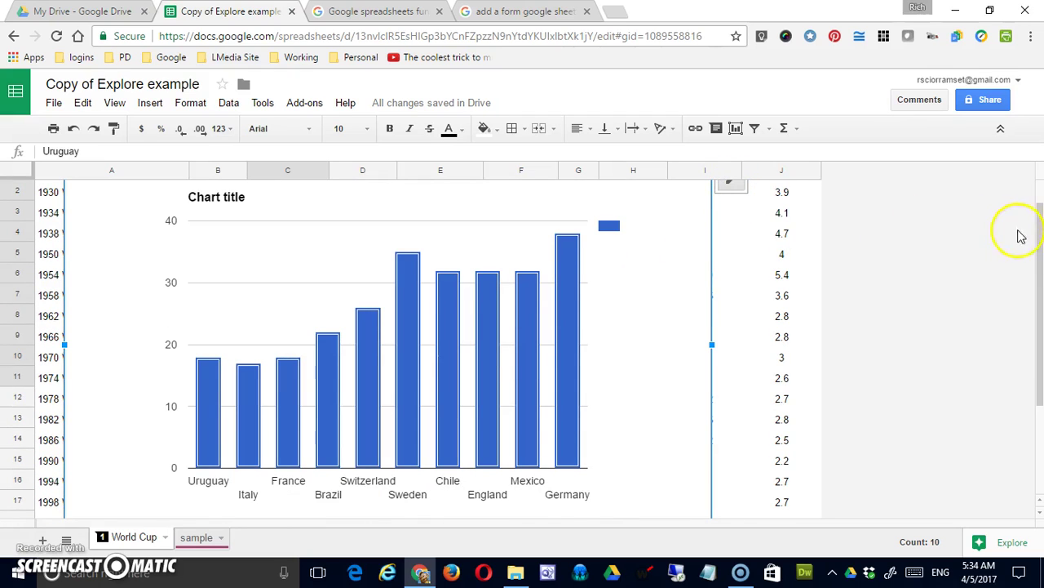
- Open the chart's advanced editor, review its chart type options, and set the chart title to "Matches in First 10 World Cups"
drag(1039, 231, 1028, 191)
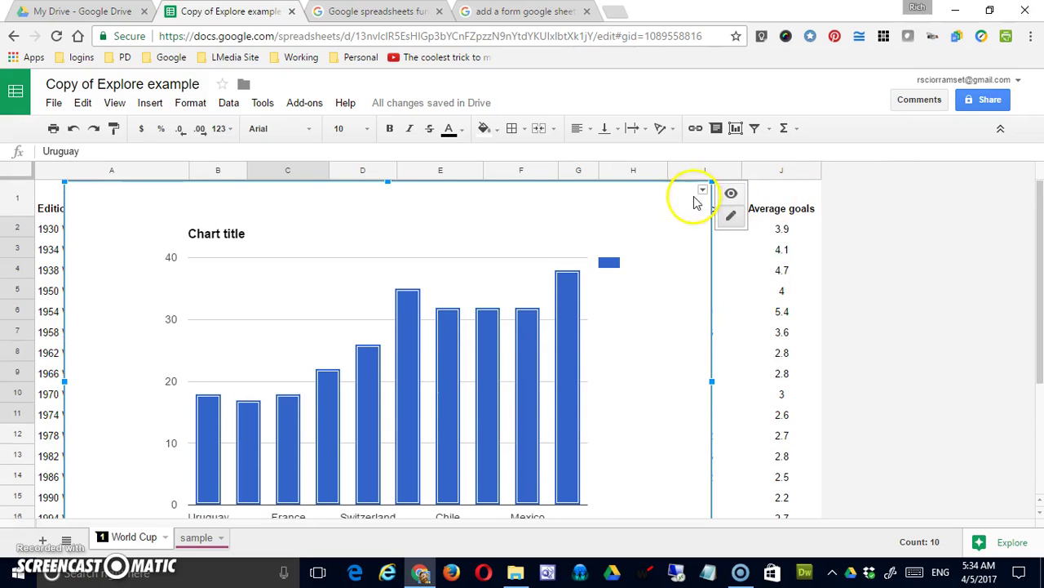
click(701, 190)
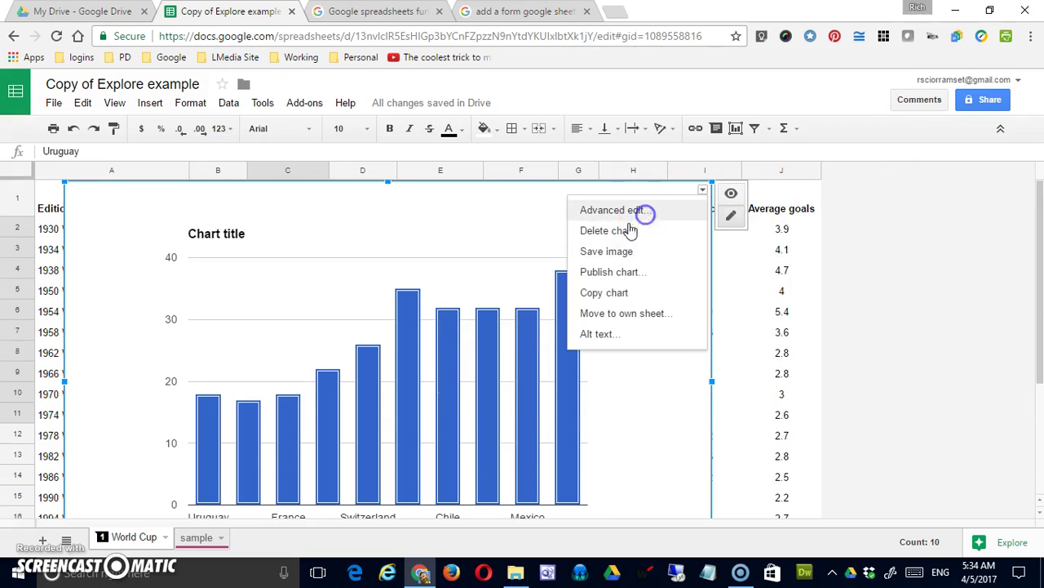
click(643, 211)
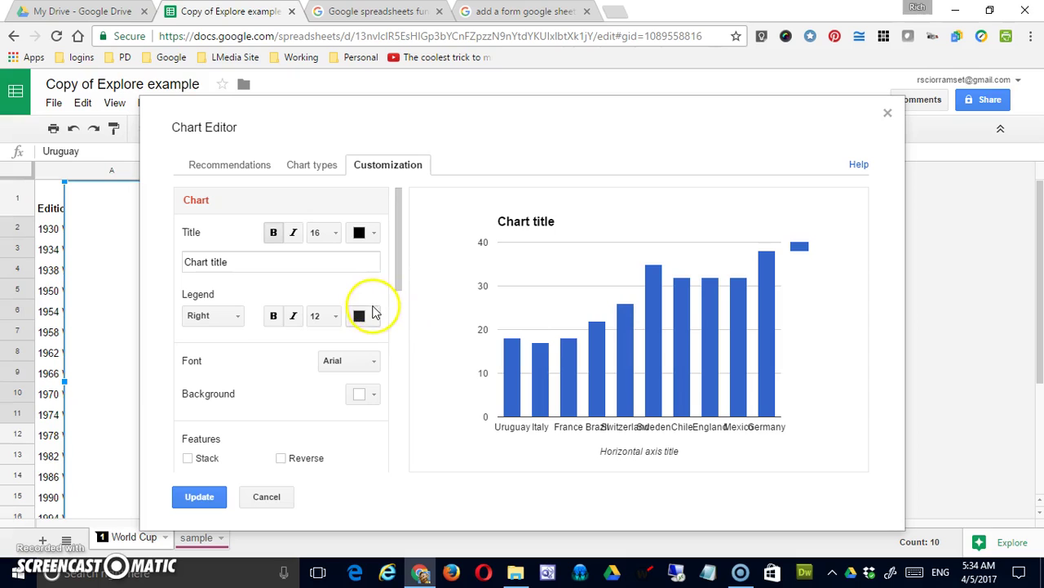
click(314, 165)
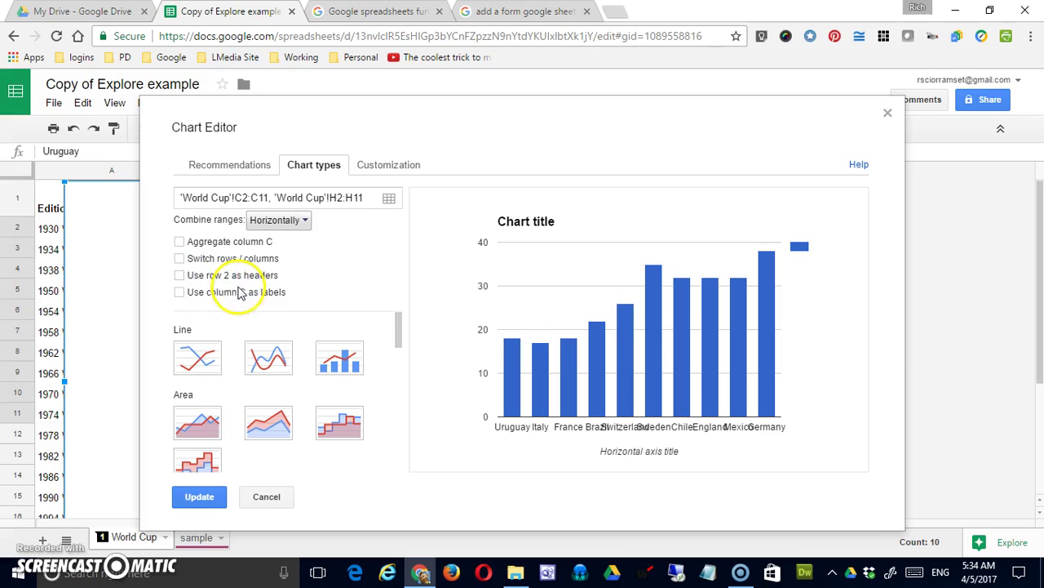
drag(396, 326, 396, 280)
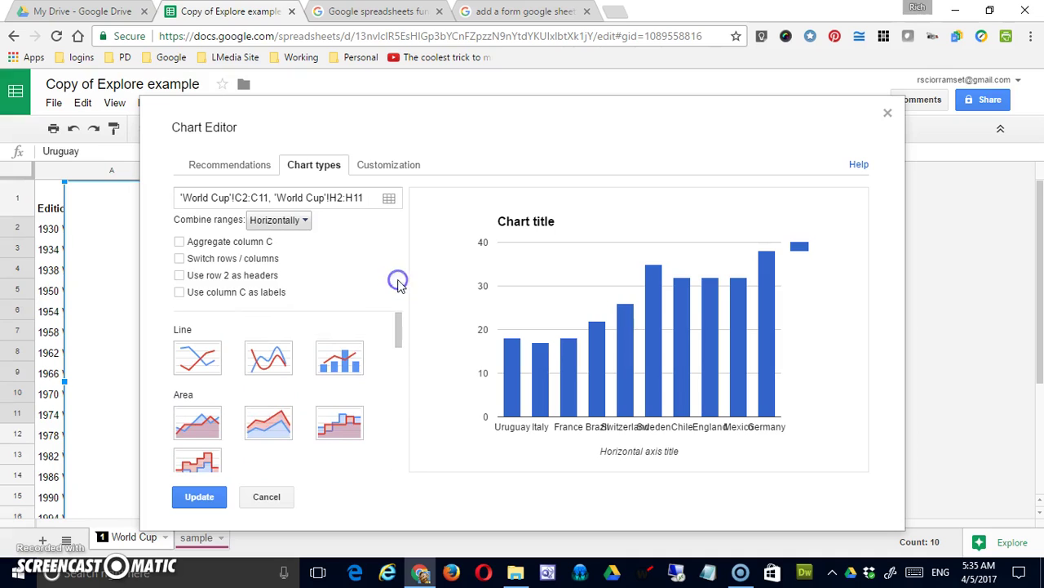
click(384, 167)
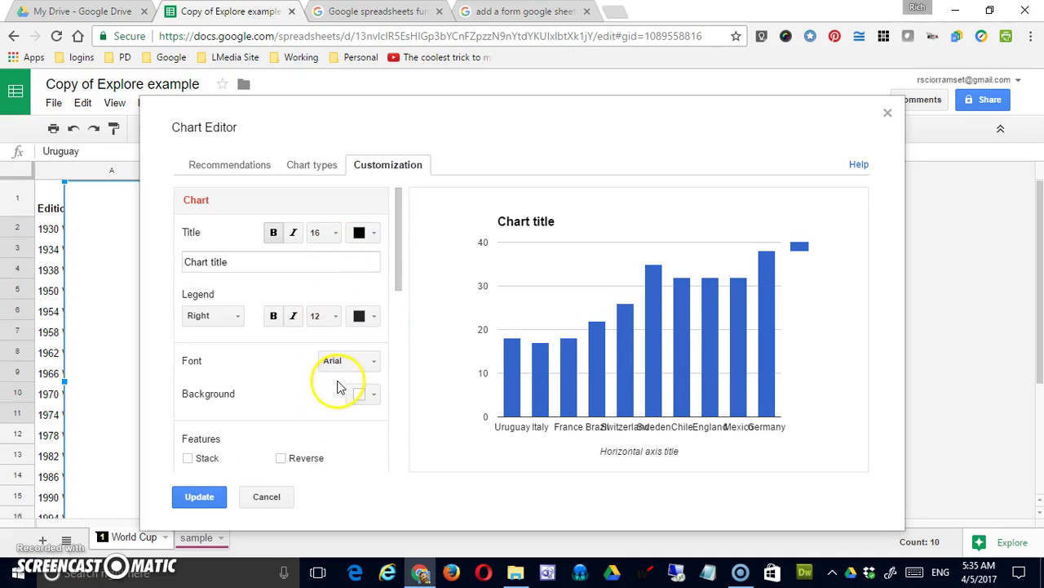
click(254, 264)
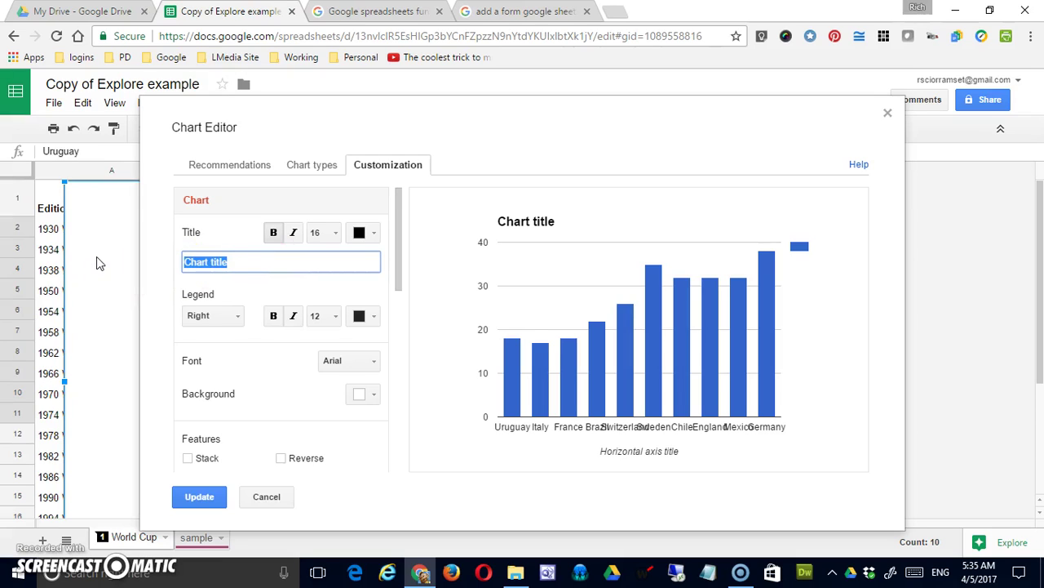
text(Matches in First 10 World Cups)
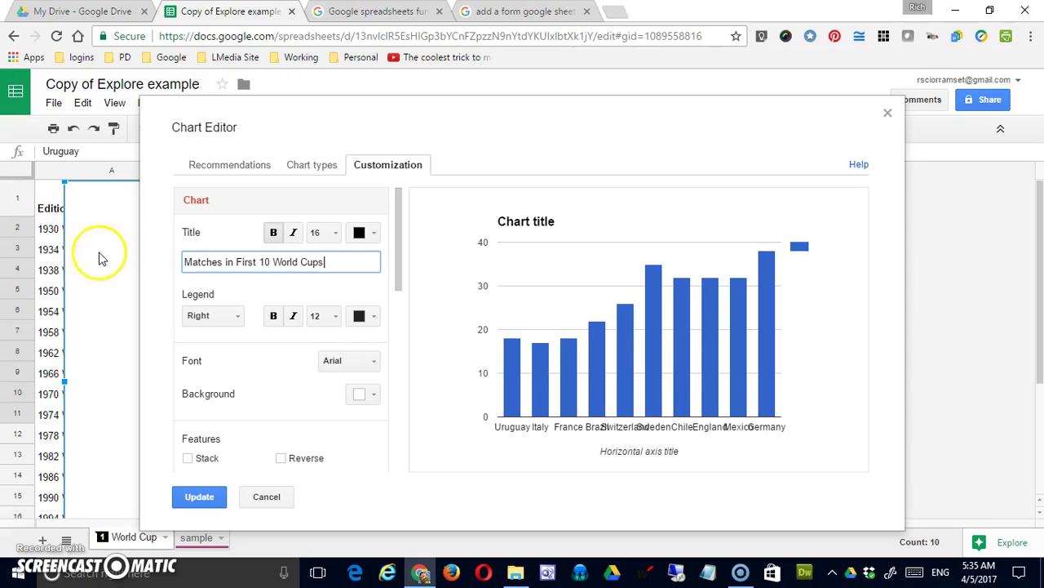
- Toggle the chart title's bold and italic formatting and switch both back
drag(327, 262, 114, 267)
click(277, 235)
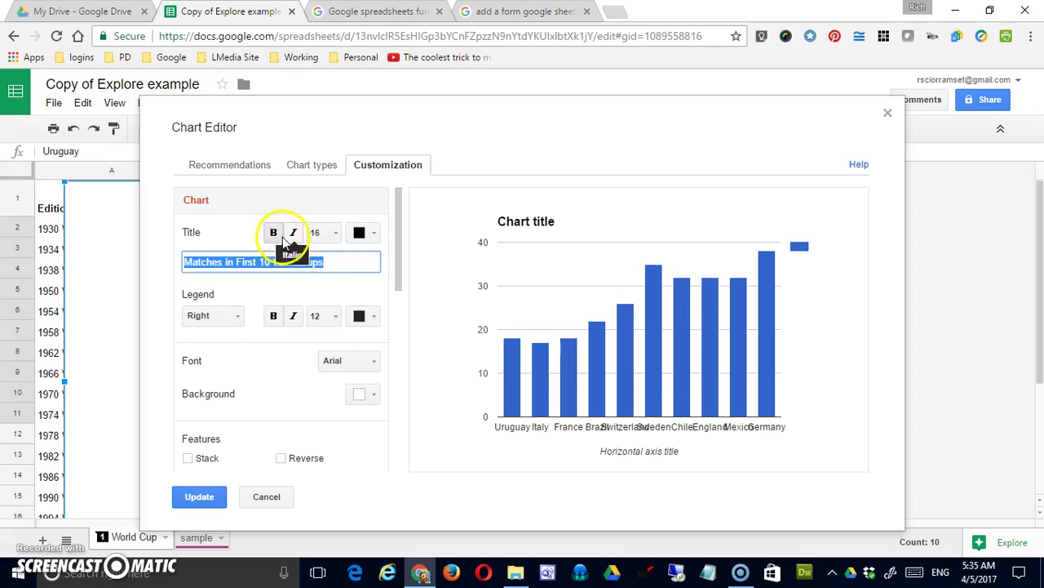
click(277, 235)
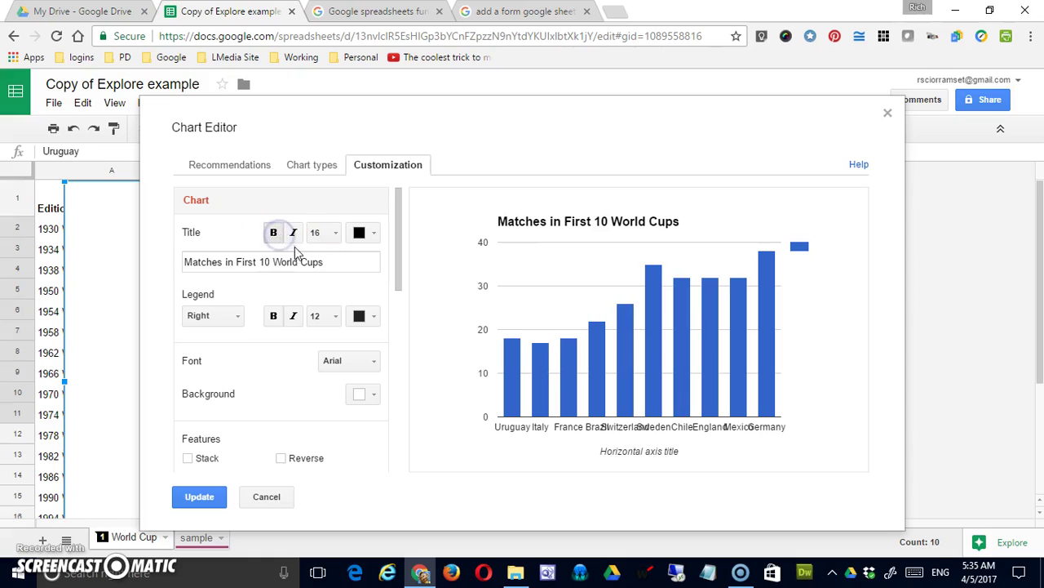
click(298, 234)
click(300, 235)
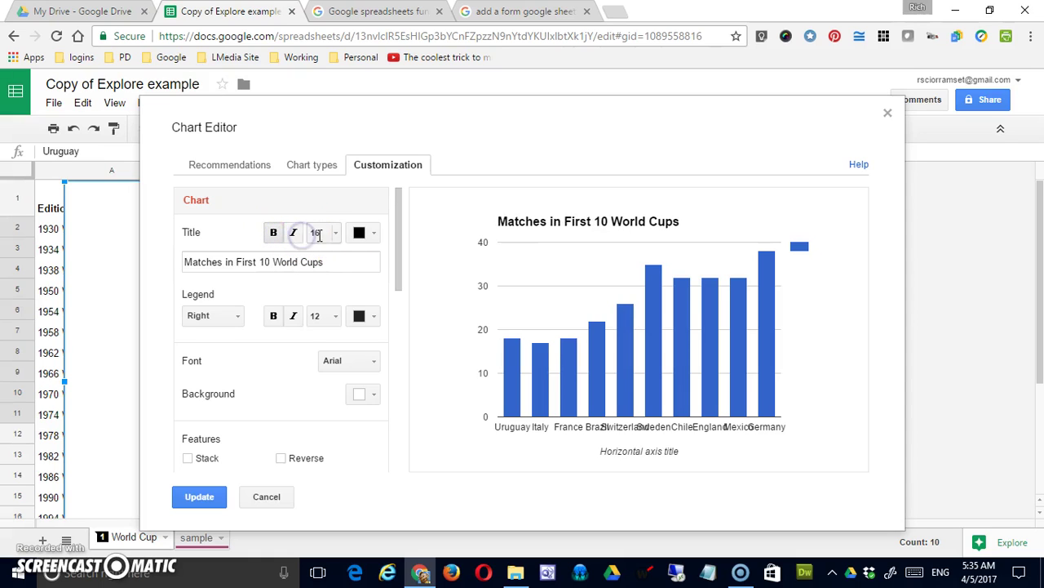
- Format the chart title with font size 18 and red text
click(333, 233)
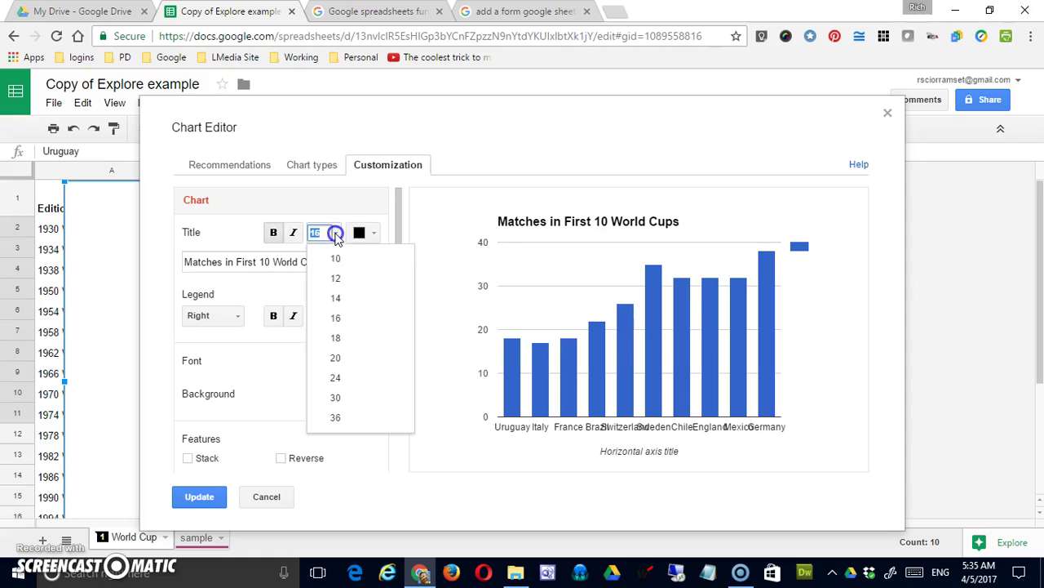
click(353, 339)
click(363, 232)
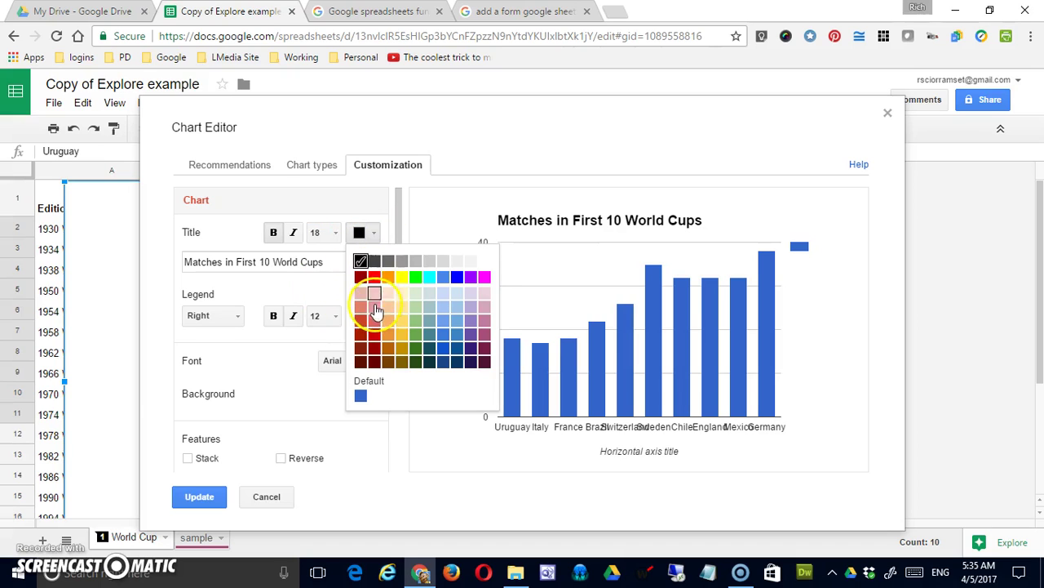
click(373, 279)
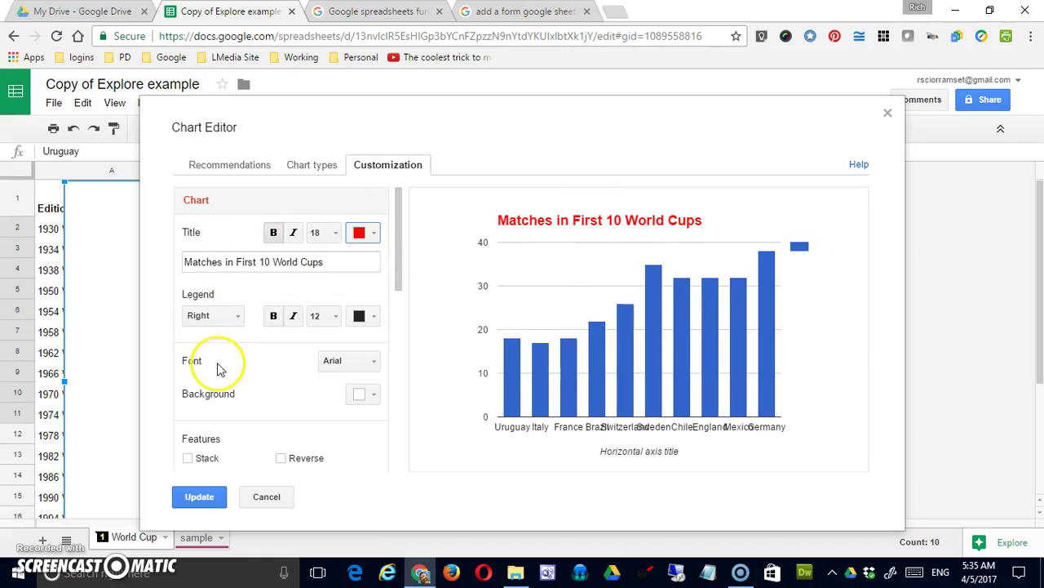
- Set the chart legend to None and reverse the order of the columns
click(237, 316)
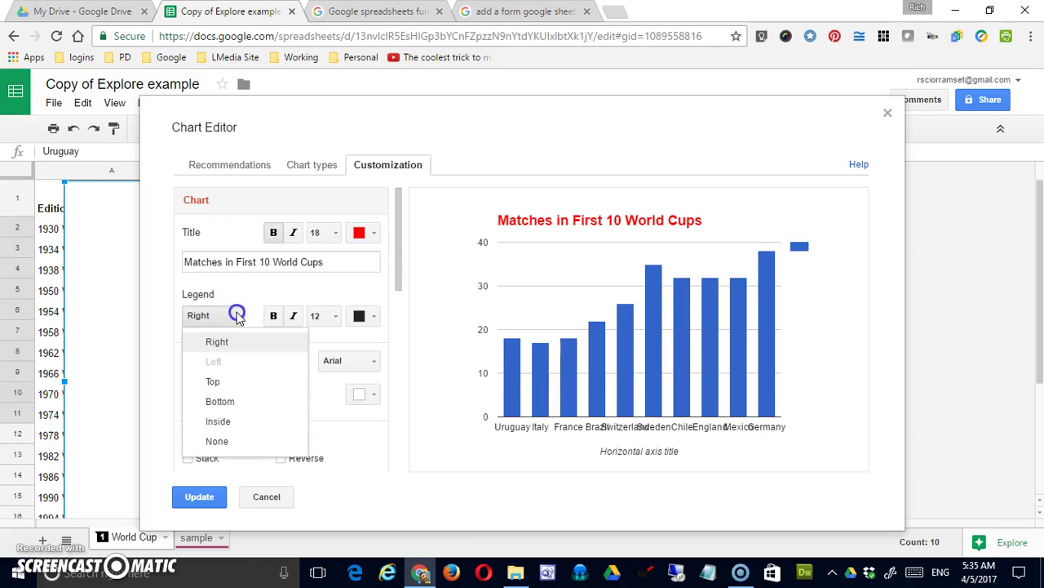
click(234, 441)
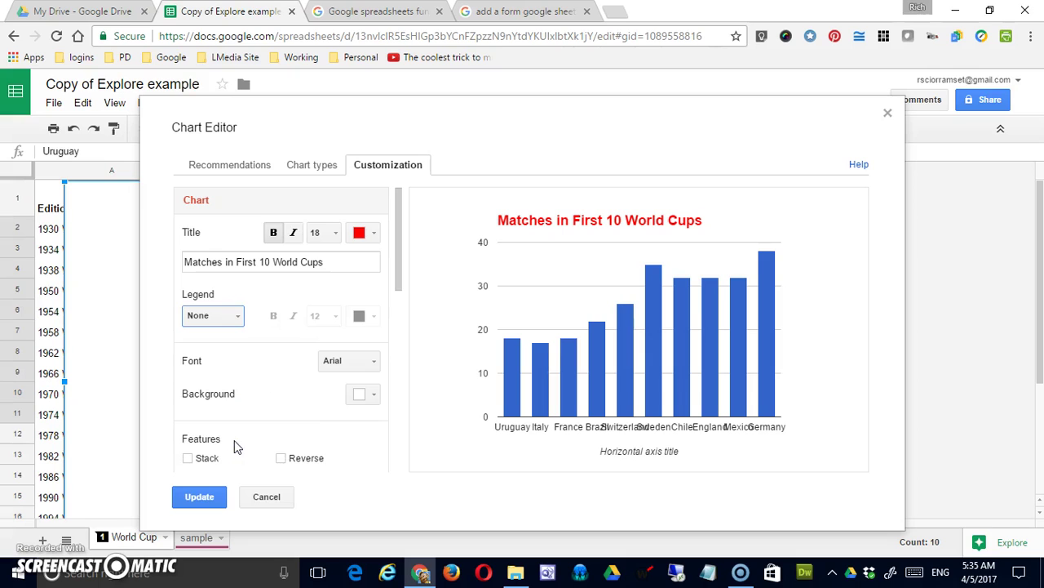
scroll(296, 457, down, 1)
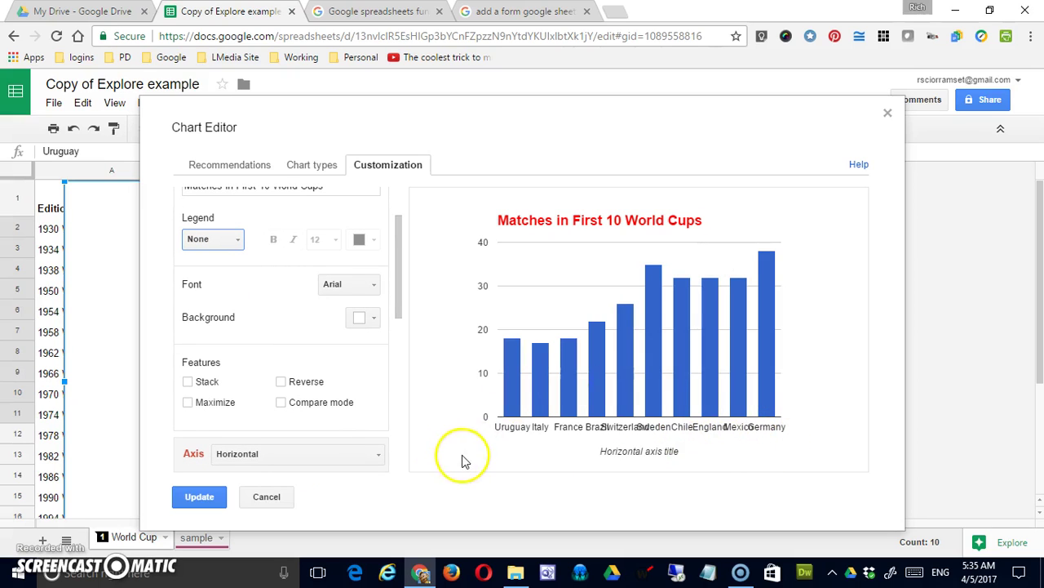
click(283, 382)
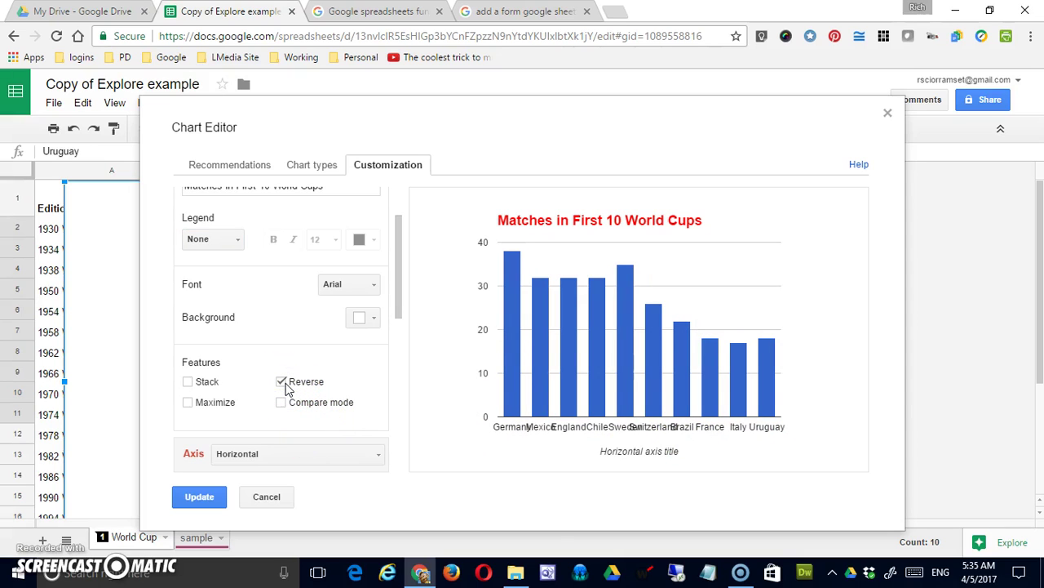
- Try the Maximize feature on the chart and turn it off again
click(201, 405)
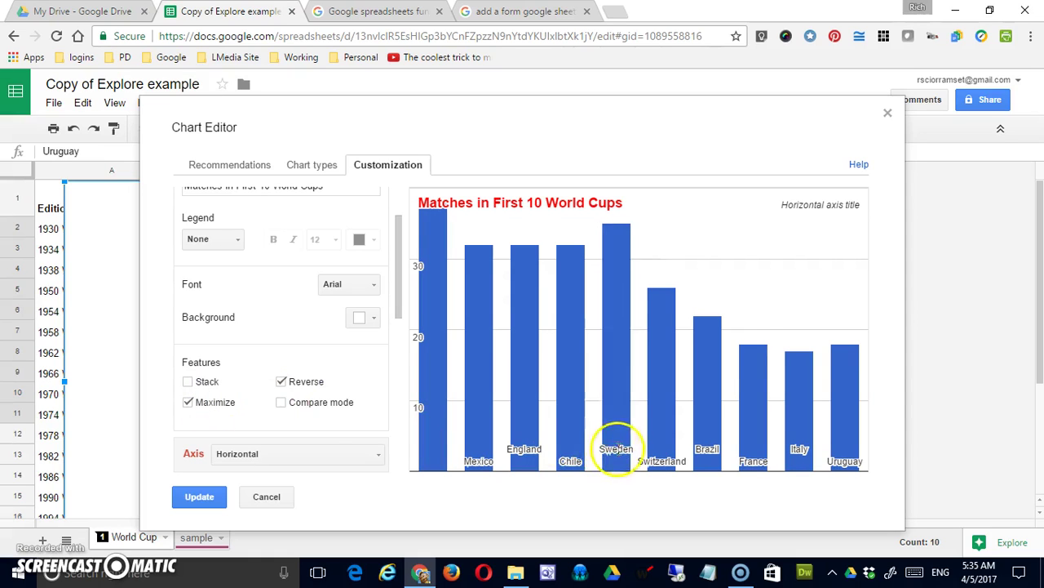
mouse_move(762, 459)
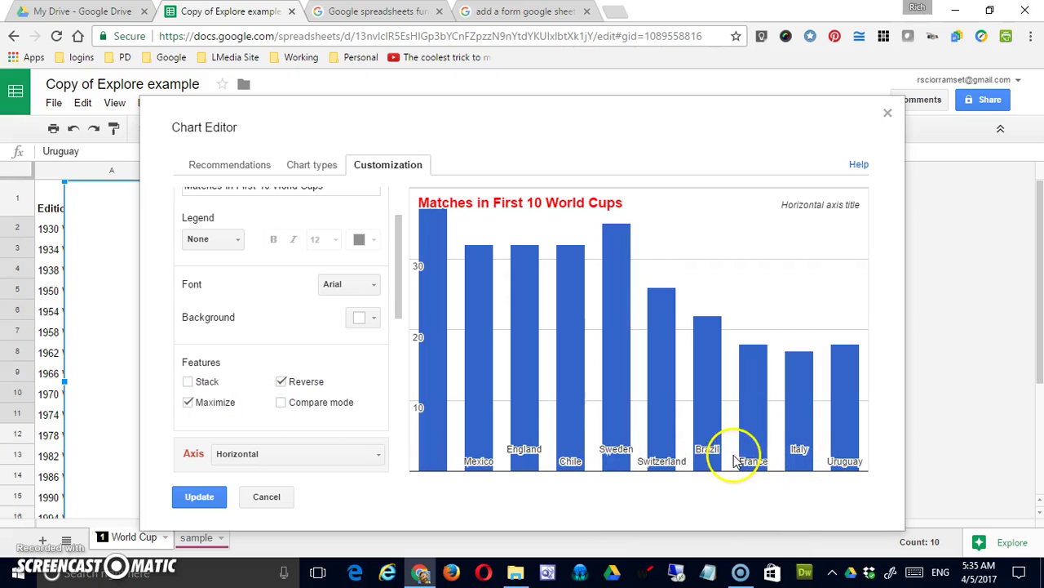
click(198, 403)
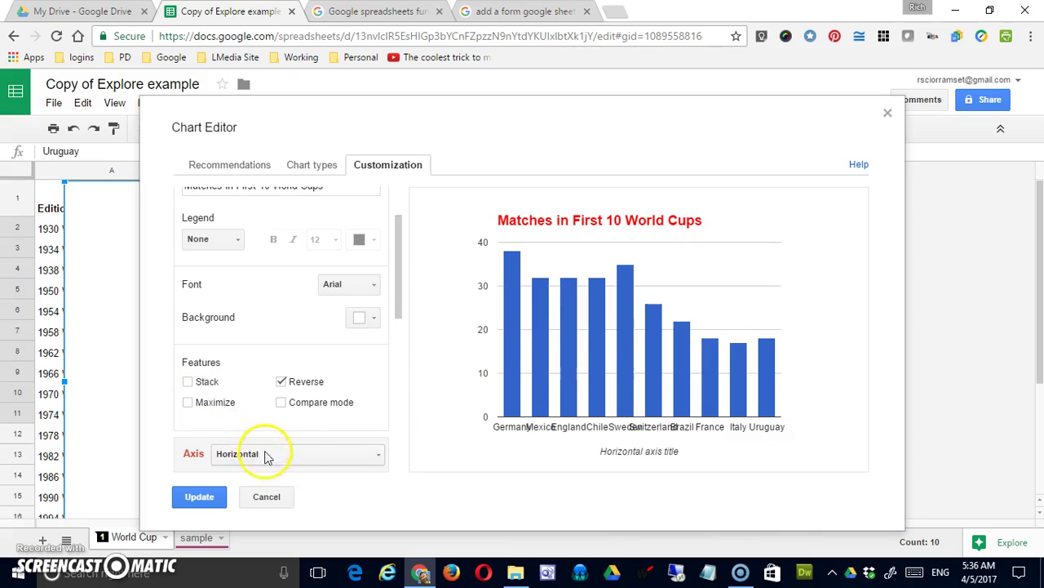
- Replace the horizontal axis title with "Teams"
scroll(353, 448, down, 1)
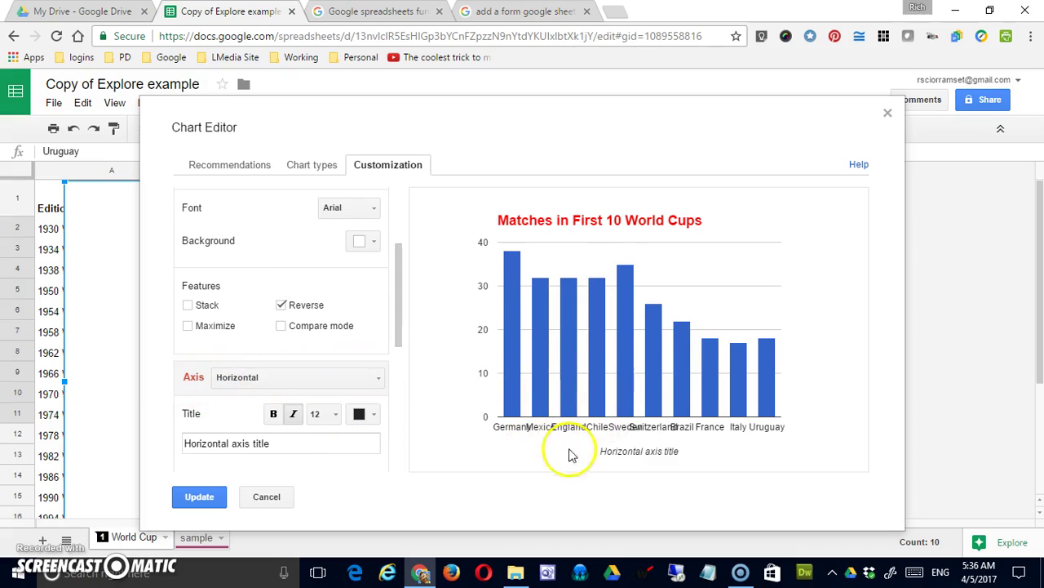
drag(282, 443, 107, 446)
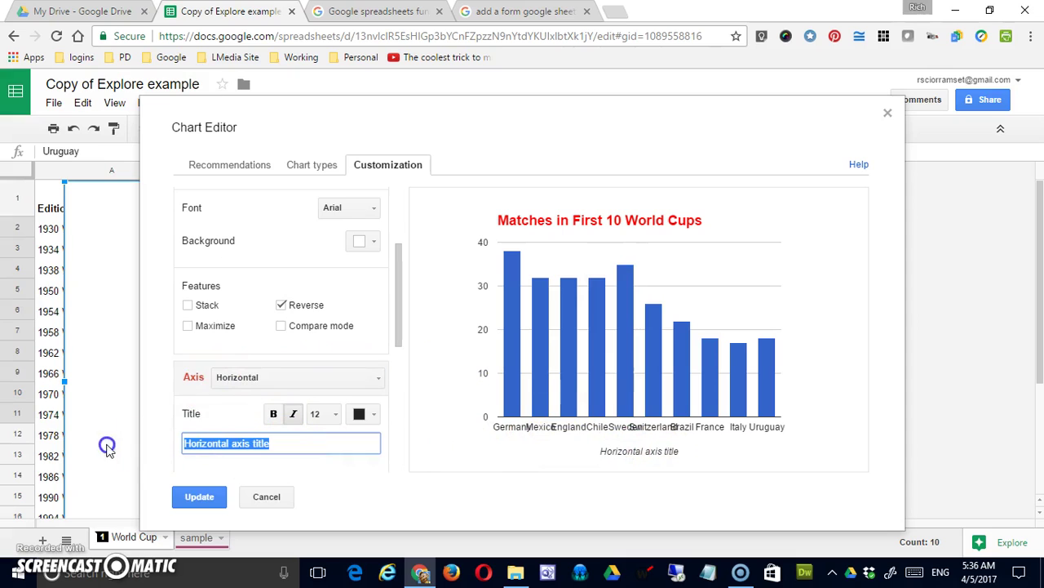
right_click(111, 449)
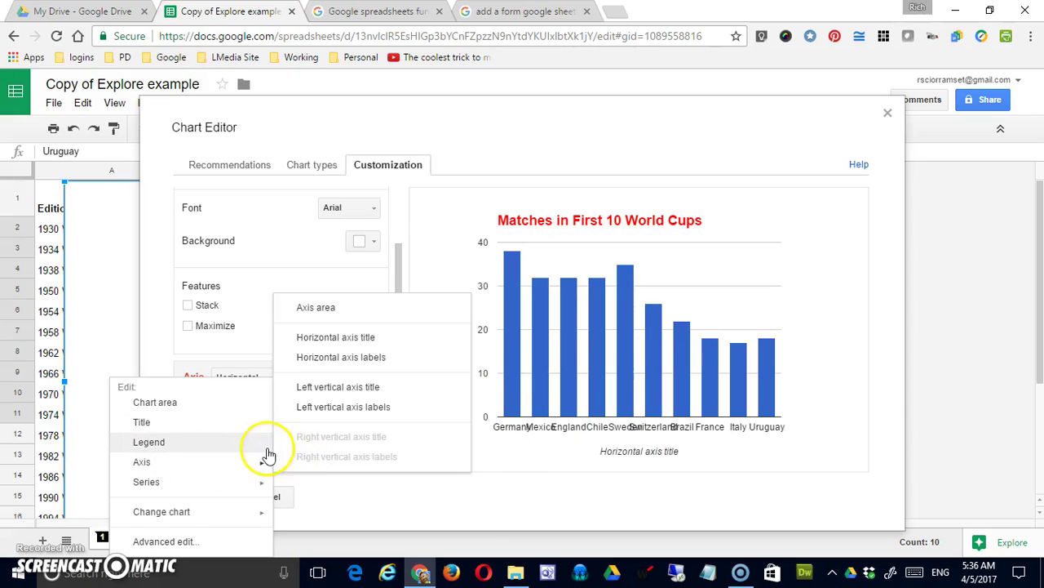
click(286, 450)
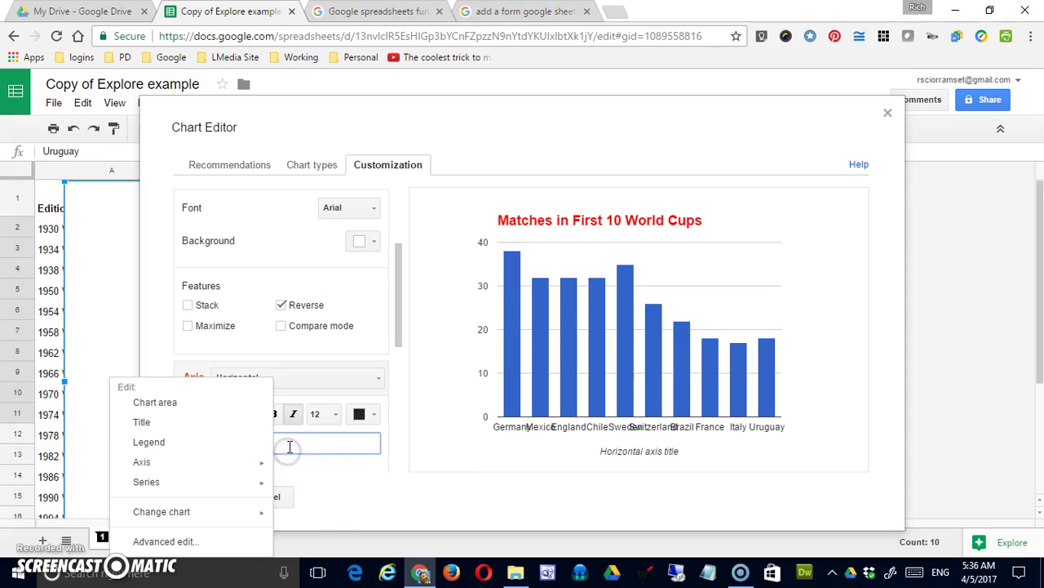
click(103, 389)
click(256, 443)
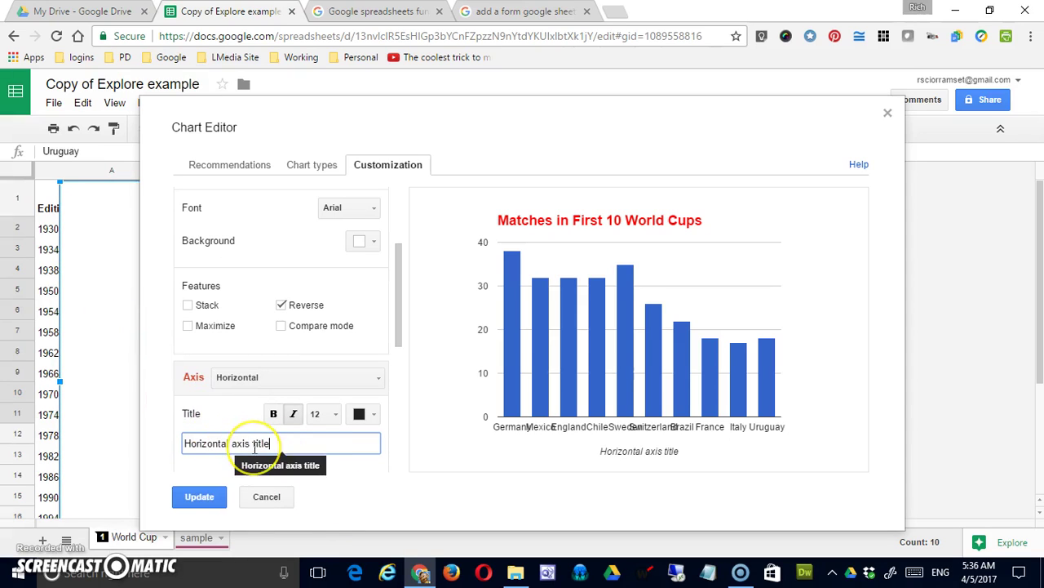
key(BackSpace)
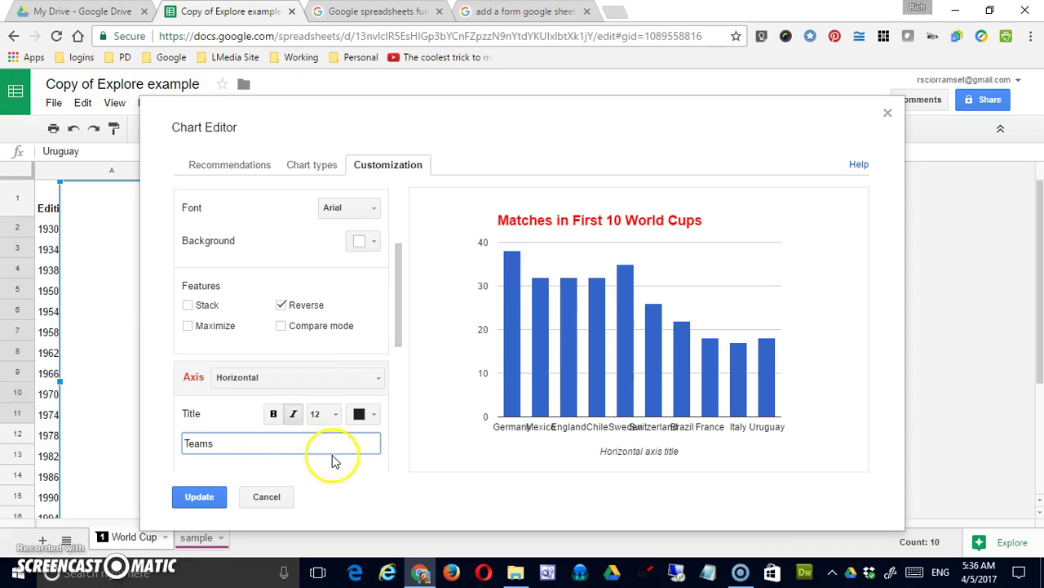
- Format the horizontal axis title with font size 15, bold, and red text
click(333, 416)
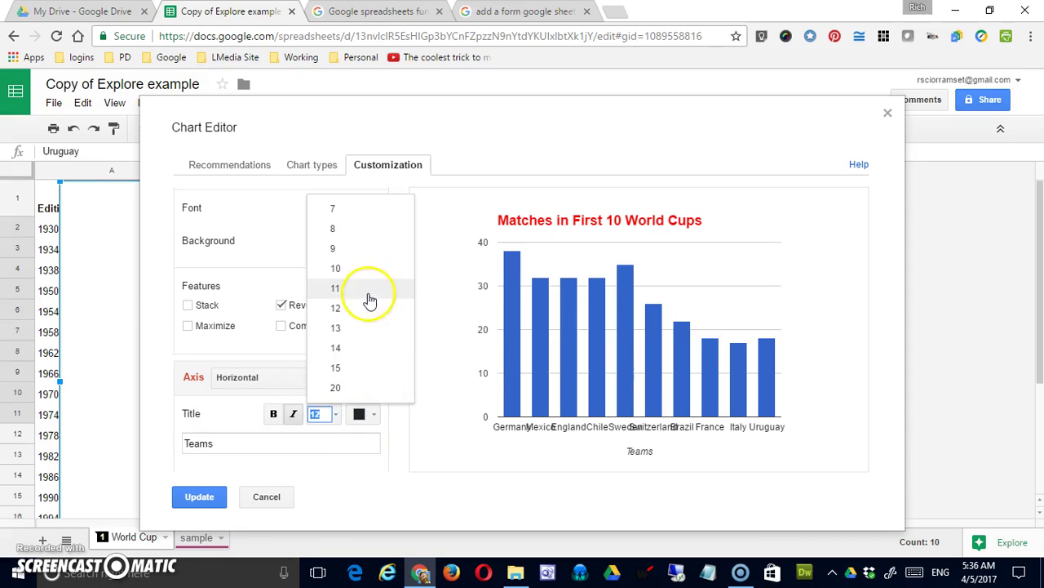
click(368, 368)
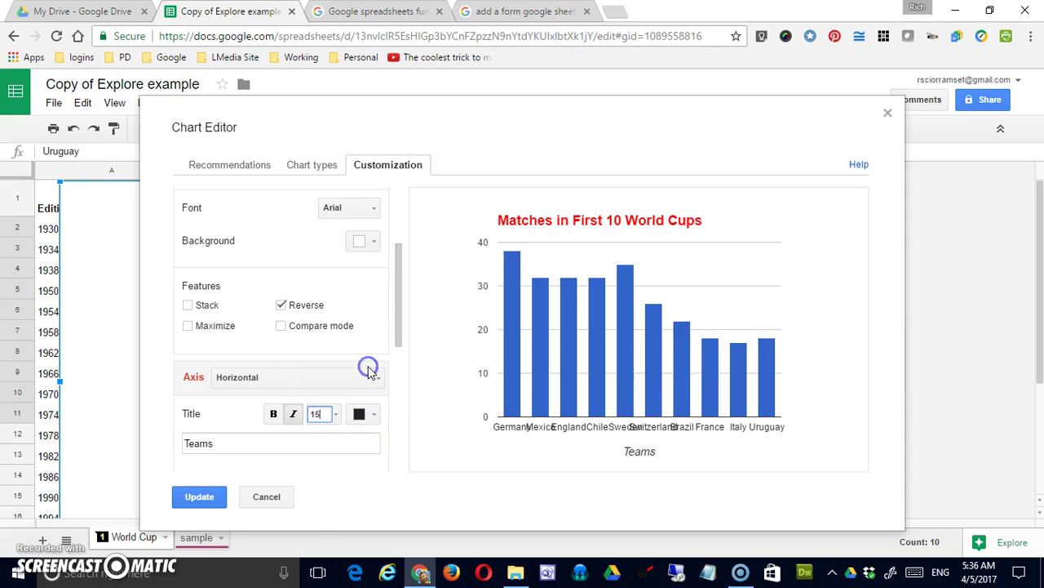
click(275, 414)
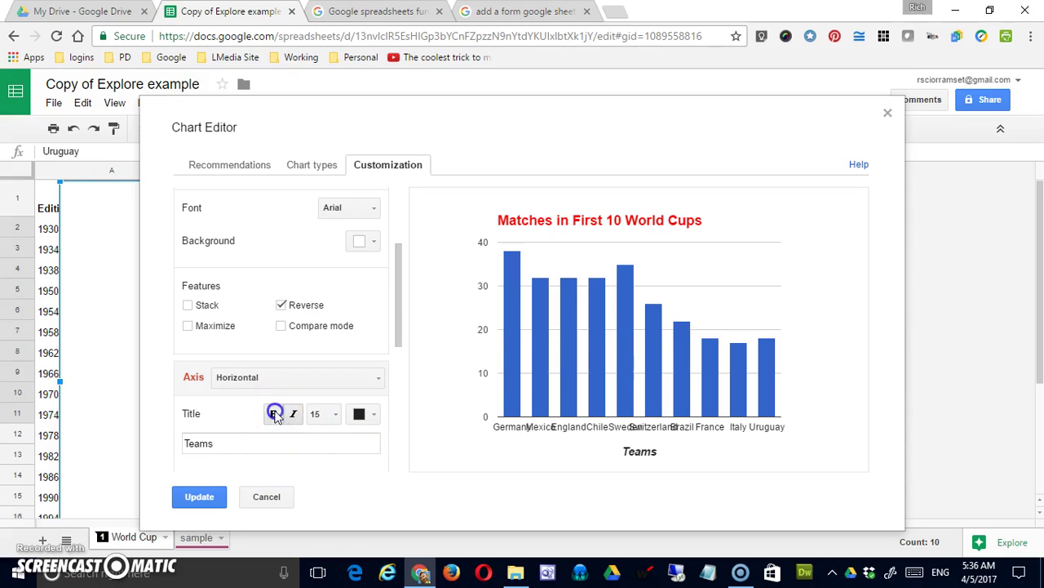
click(371, 417)
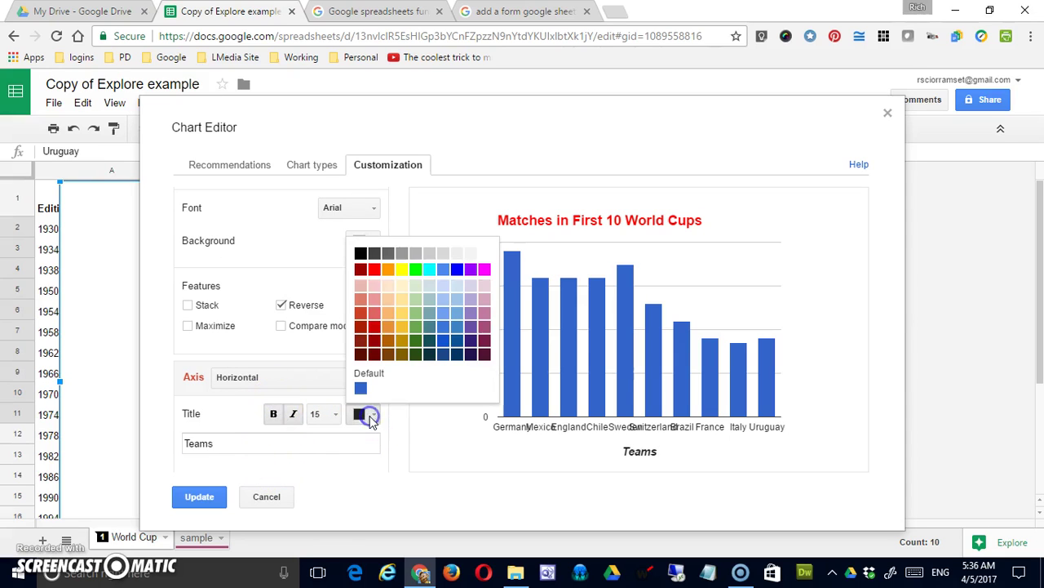
click(373, 270)
- Slant the horizontal axis labels by 30° and bring the column series settings into view
drag(394, 328, 408, 394)
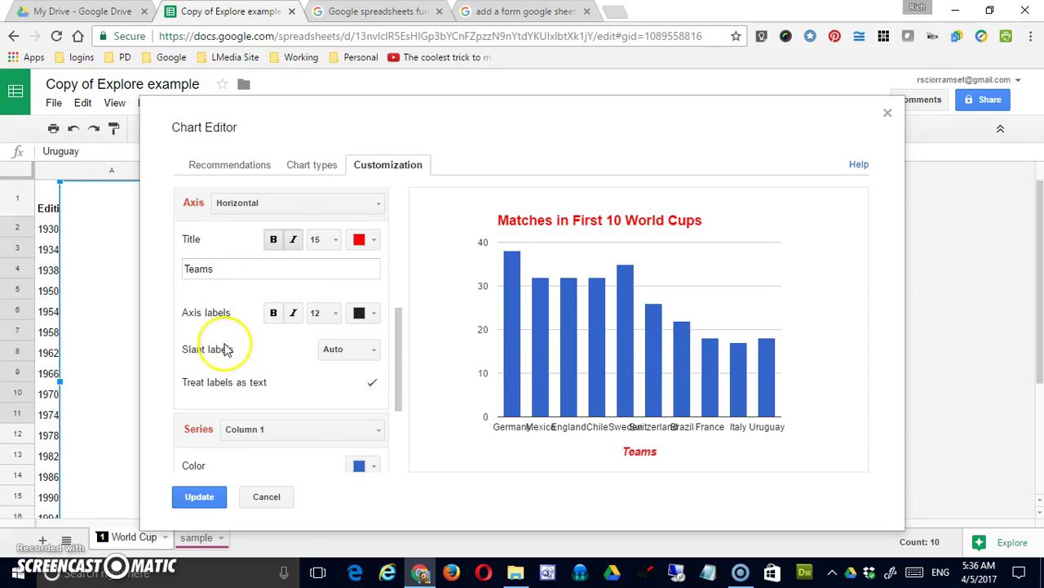
click(364, 349)
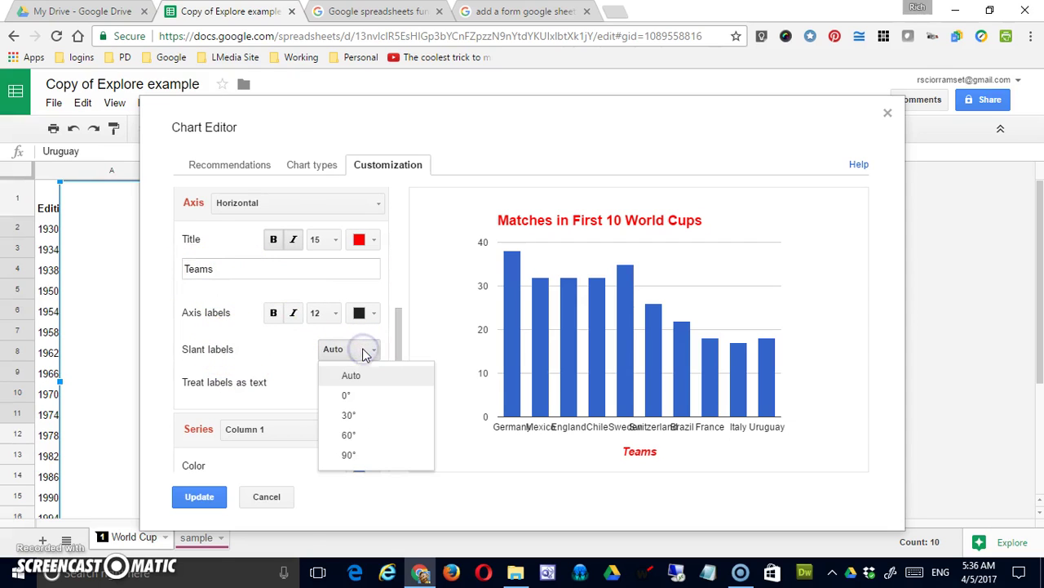
click(359, 415)
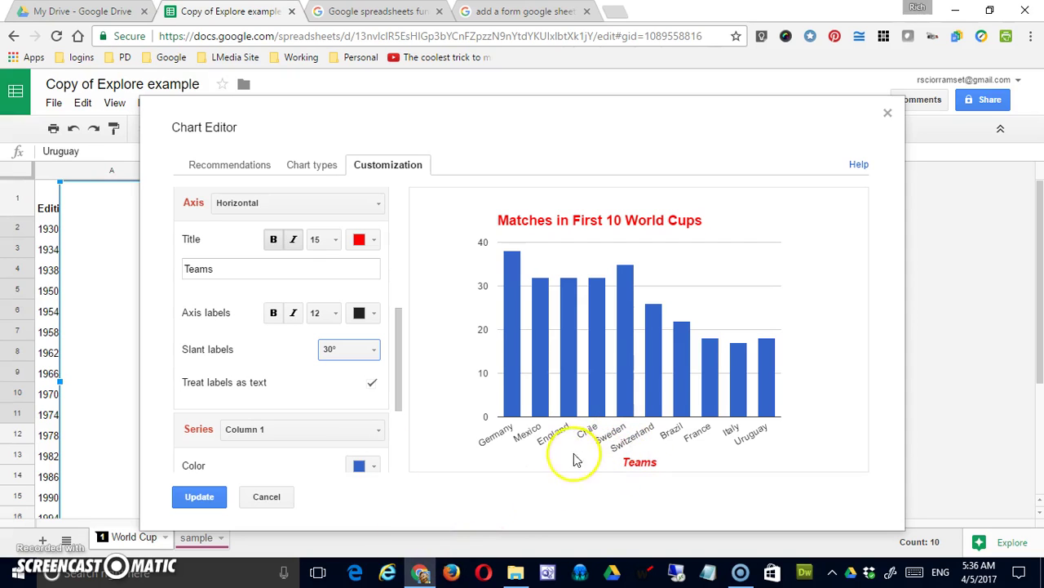
scroll(339, 385, down, 2)
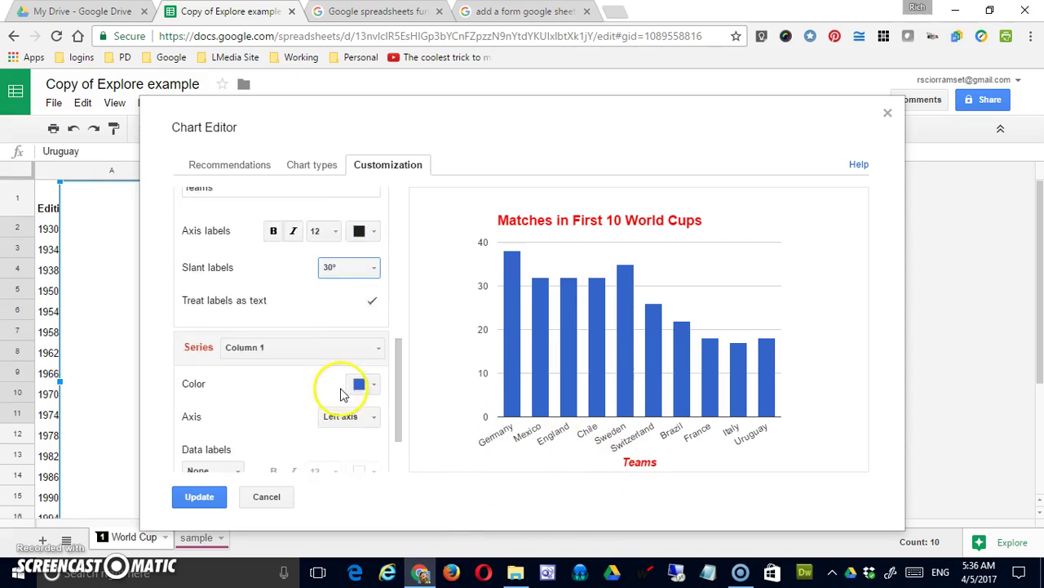
- Change the fill color of the Column 1 series to light green
scroll(344, 398, down, 1)
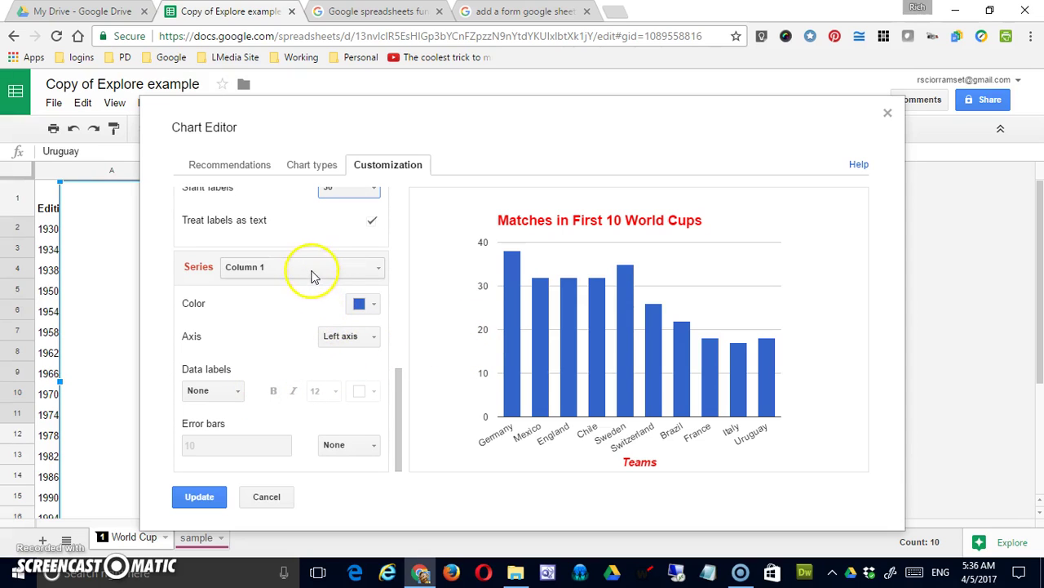
click(312, 270)
click(313, 270)
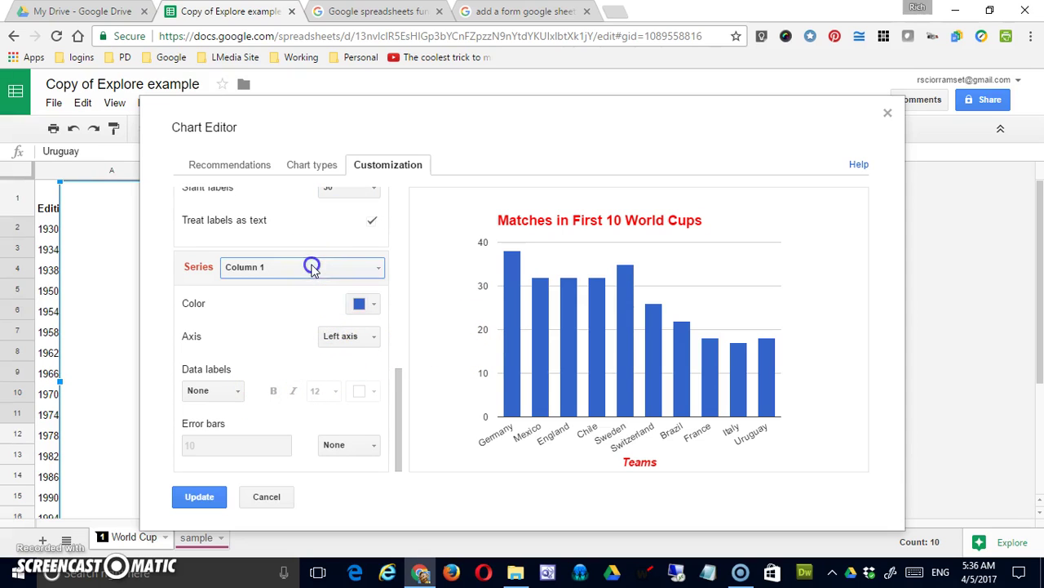
click(372, 307)
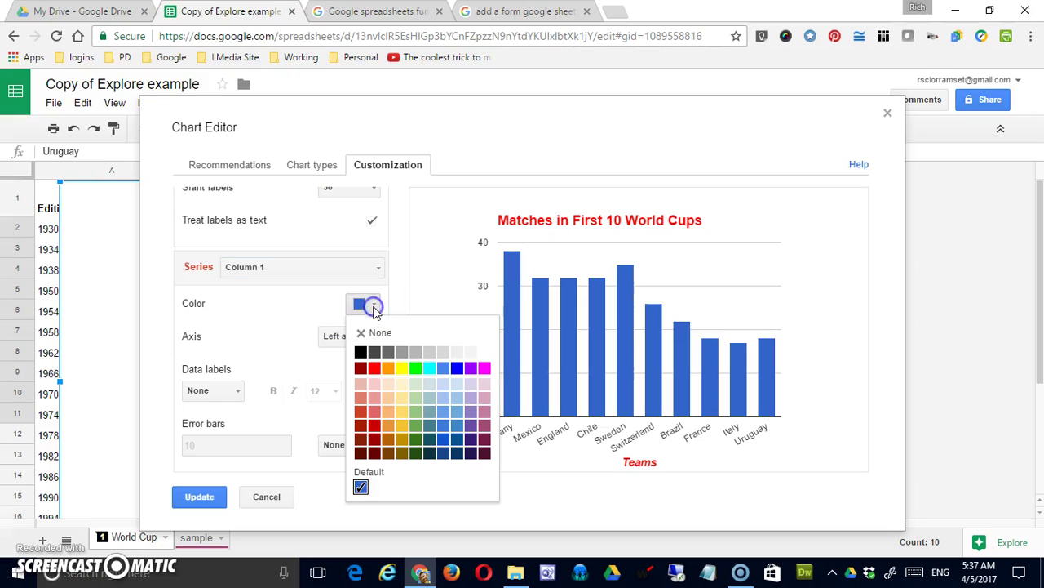
click(418, 410)
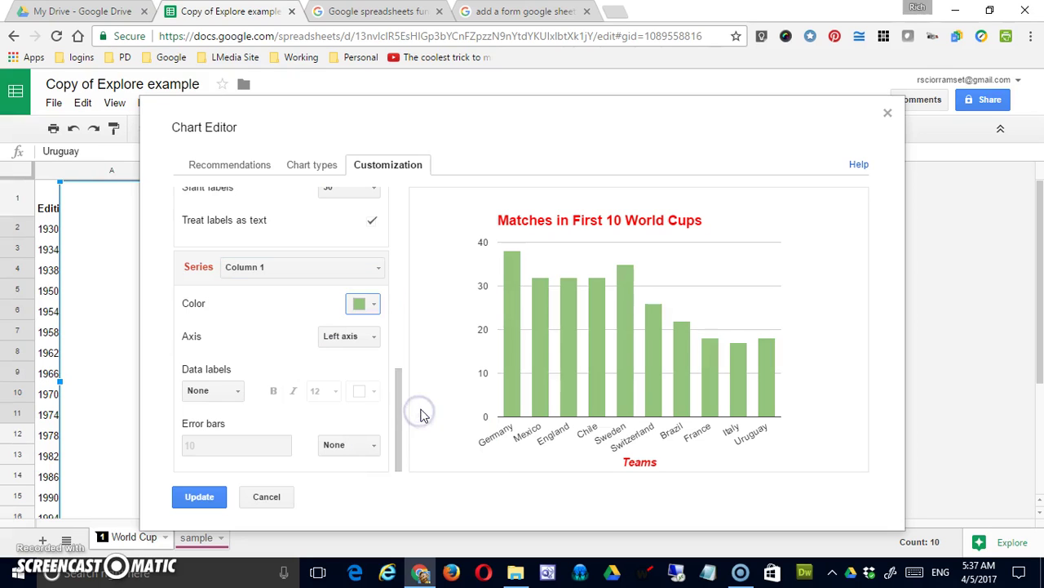
- Try assigning the Column 1 series to the right axis and return it to the left axis
click(370, 337)
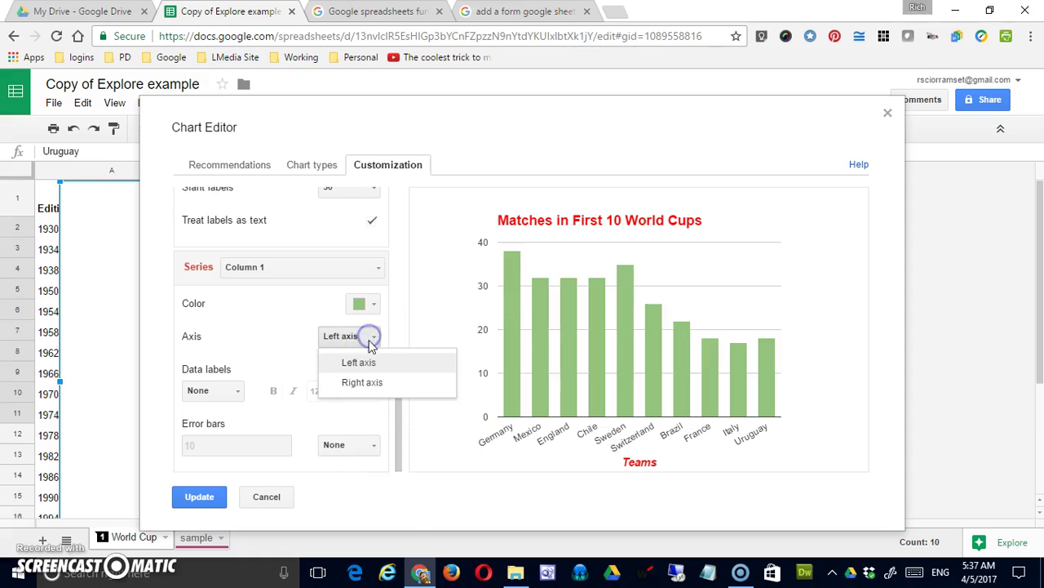
click(373, 381)
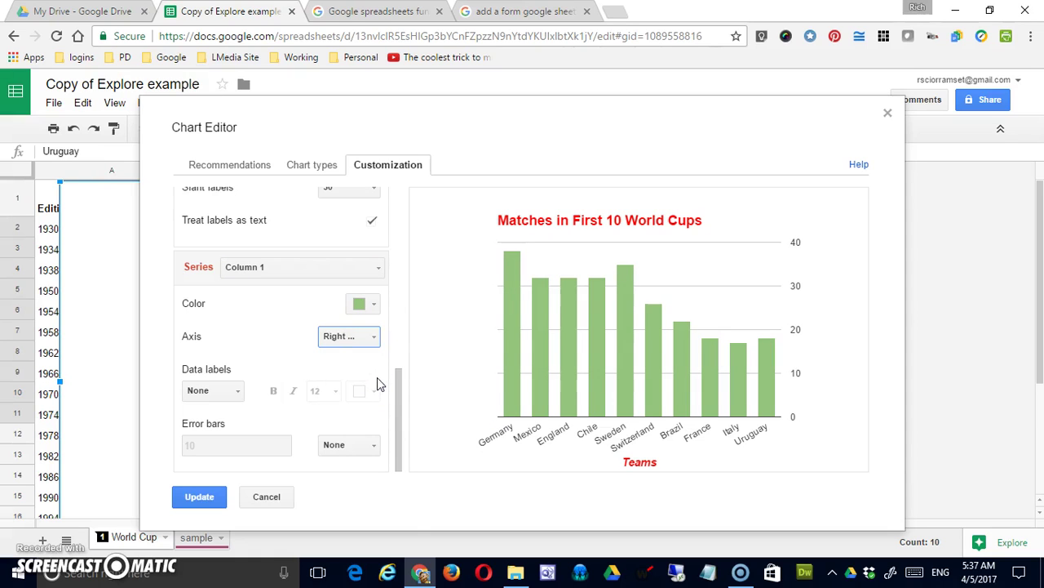
click(372, 335)
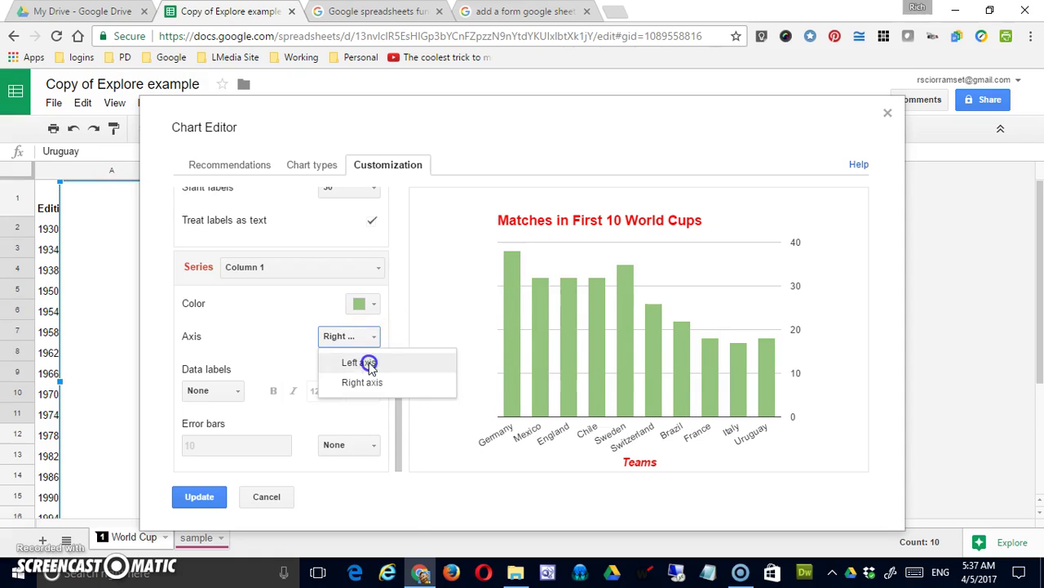
click(366, 362)
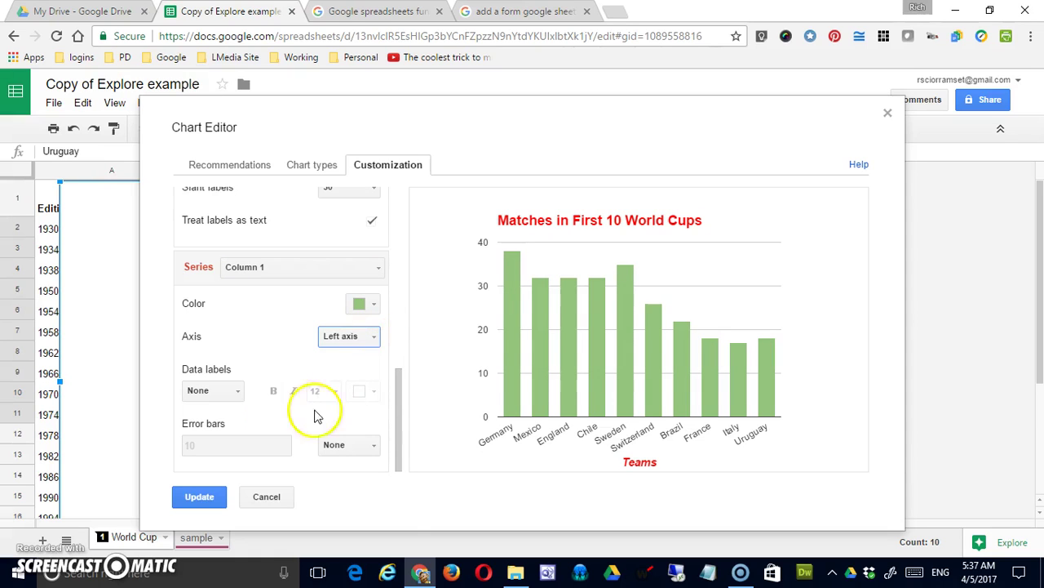
- Add data labels showing each column's value and color the label text dark magenta
click(238, 392)
click(242, 439)
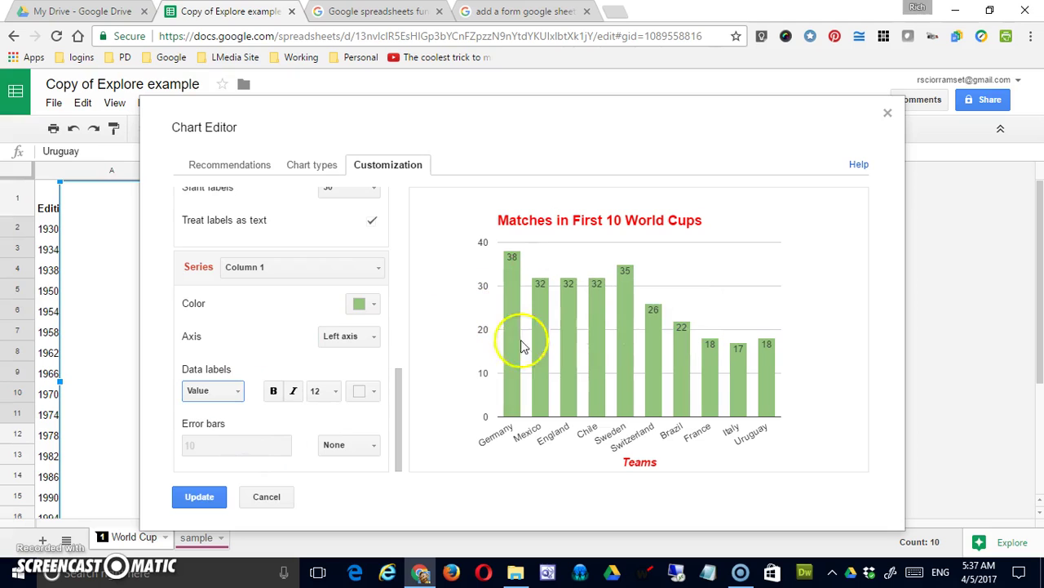
drag(399, 432, 410, 461)
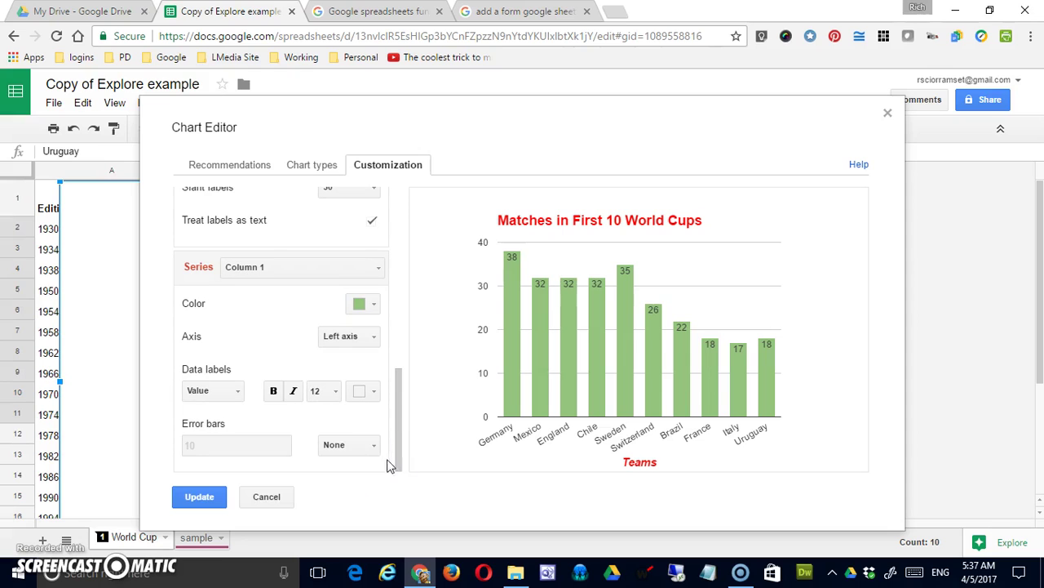
click(373, 393)
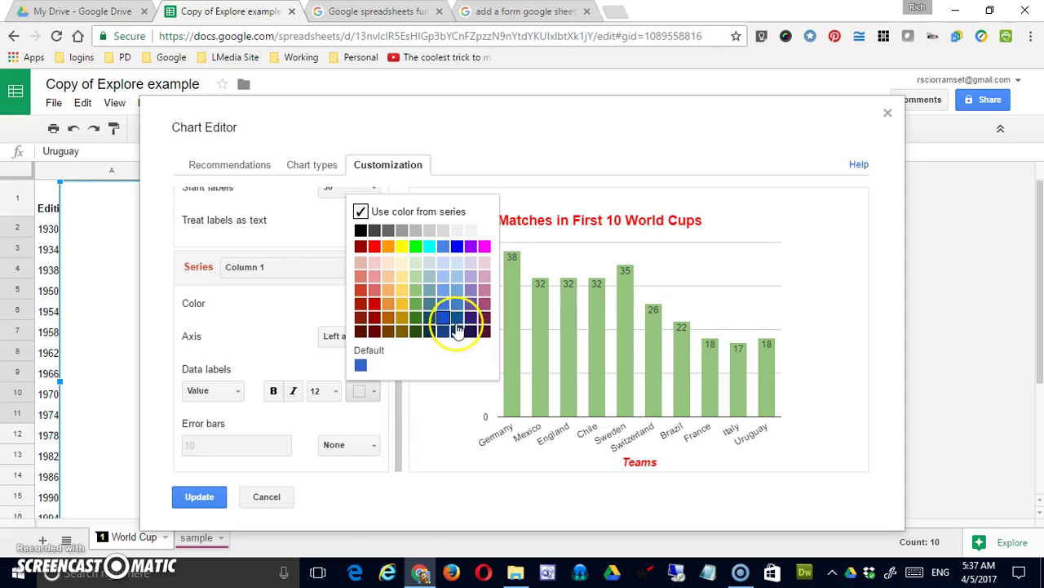
click(481, 324)
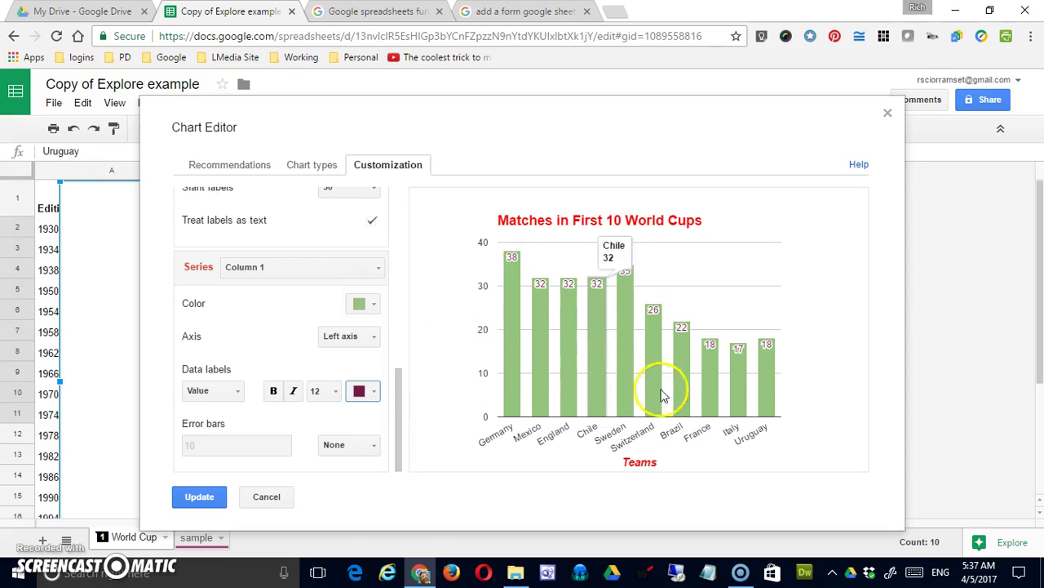
- Apply the customizations to the chart, shrink it and place it beside the Winner column, over columns E to J
drag(399, 418, 400, 234)
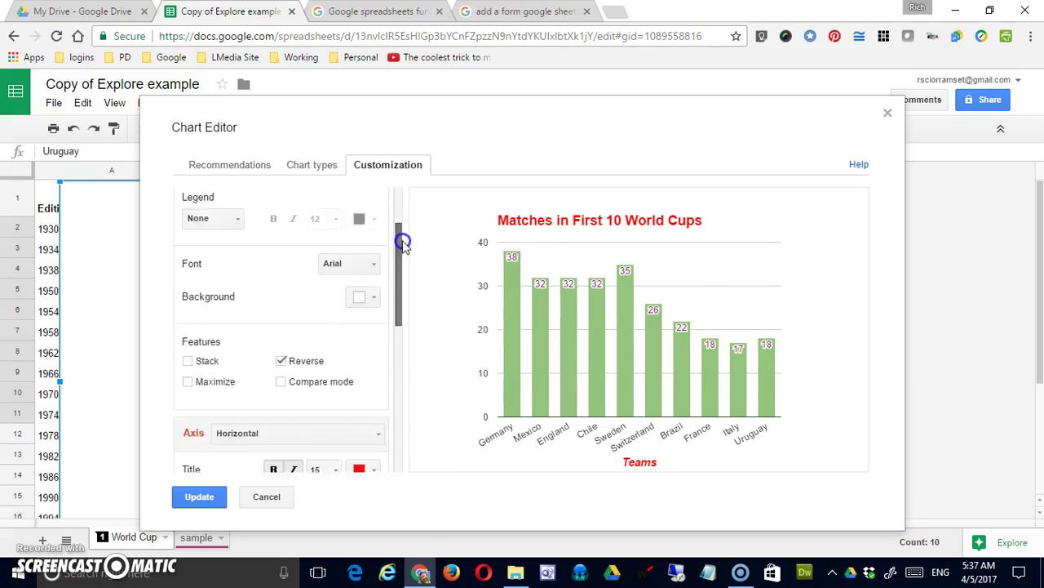
click(199, 498)
click(768, 373)
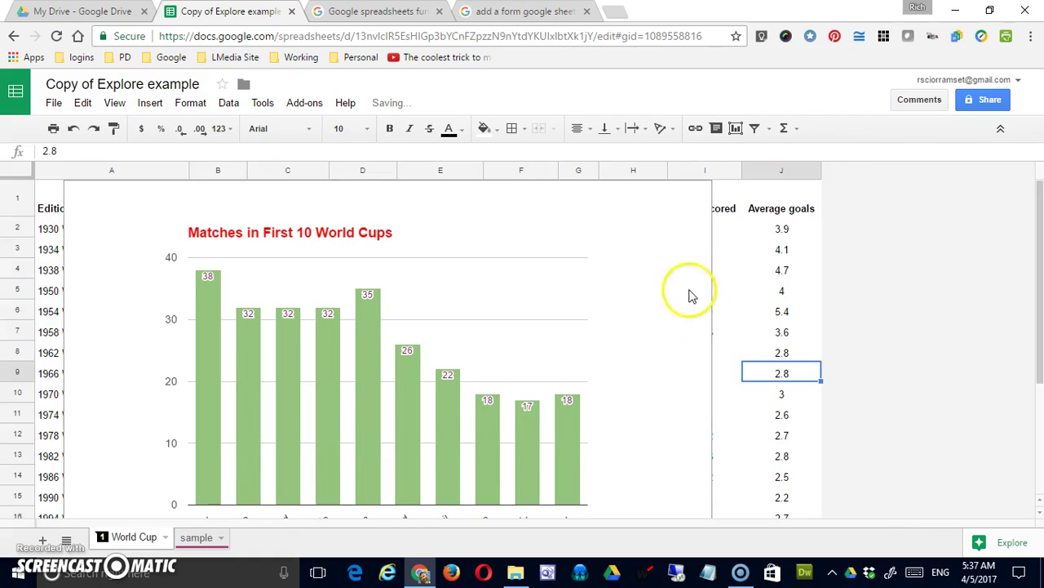
click(594, 281)
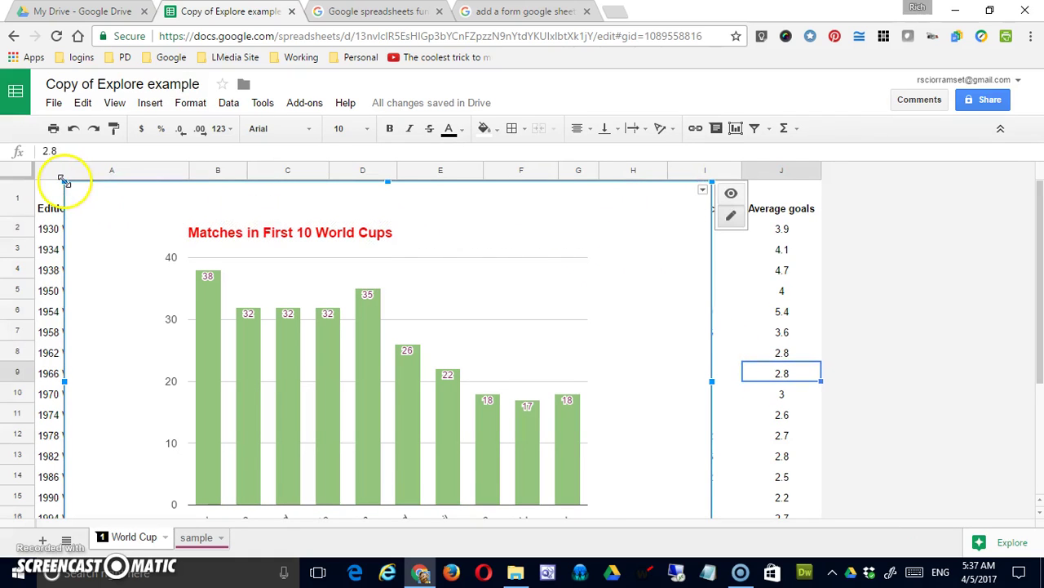
drag(66, 182, 359, 363)
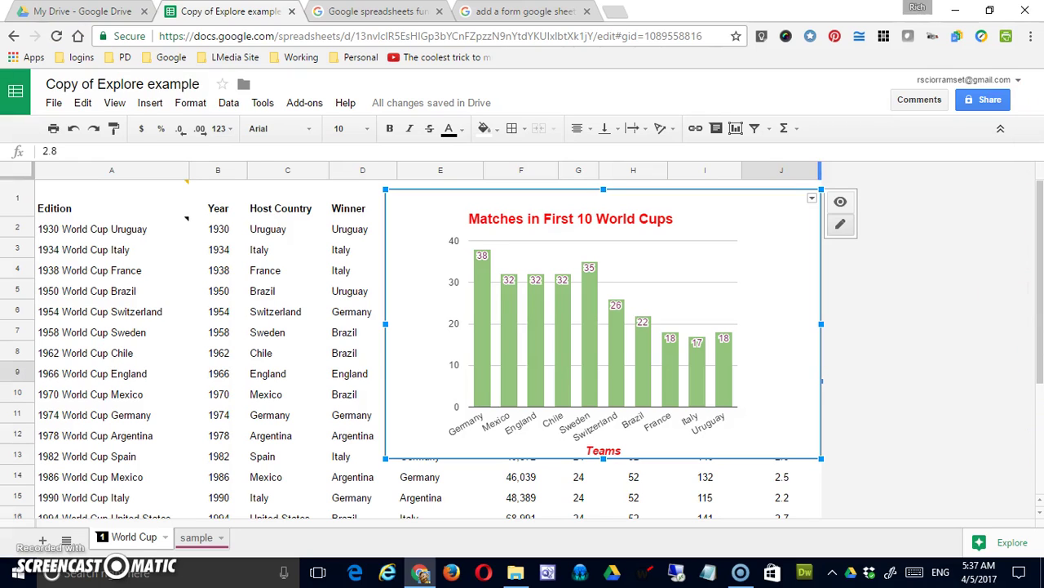
- Insert the image christopher-columbus.jpg from Google Drive into the World Cup sheet
click(245, 250)
click(150, 103)
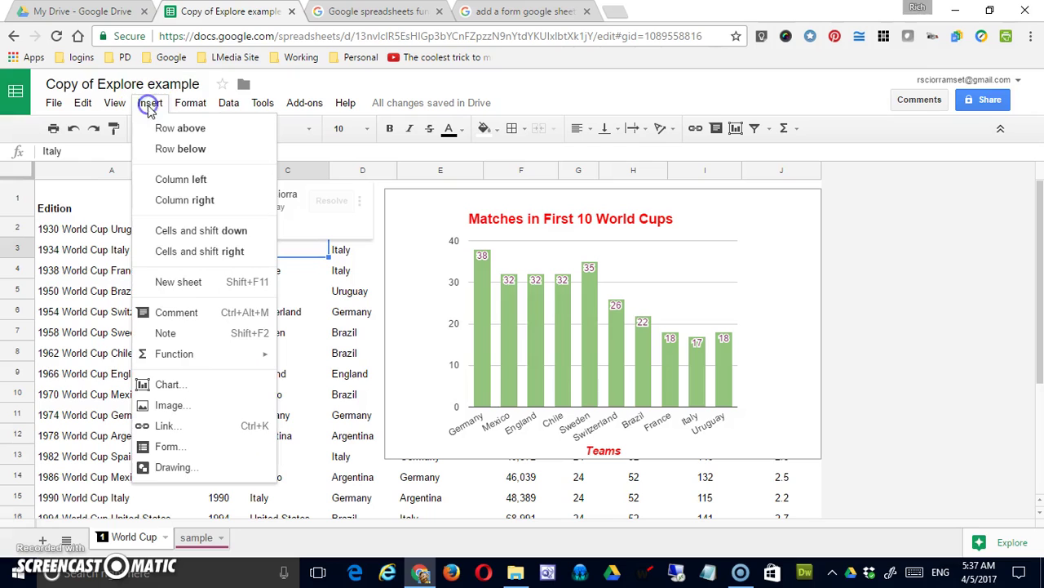
click(185, 403)
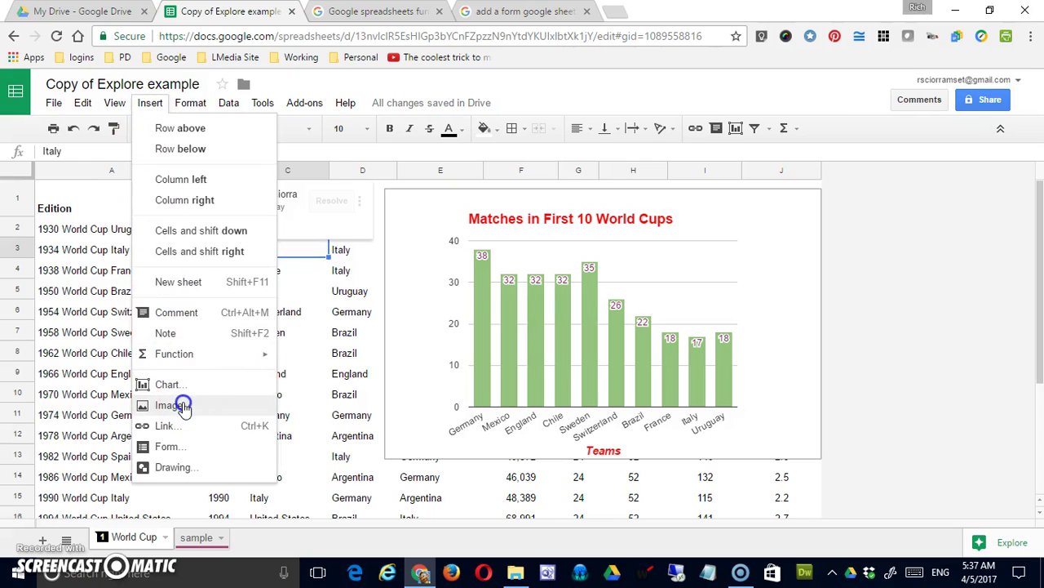
click(183, 405)
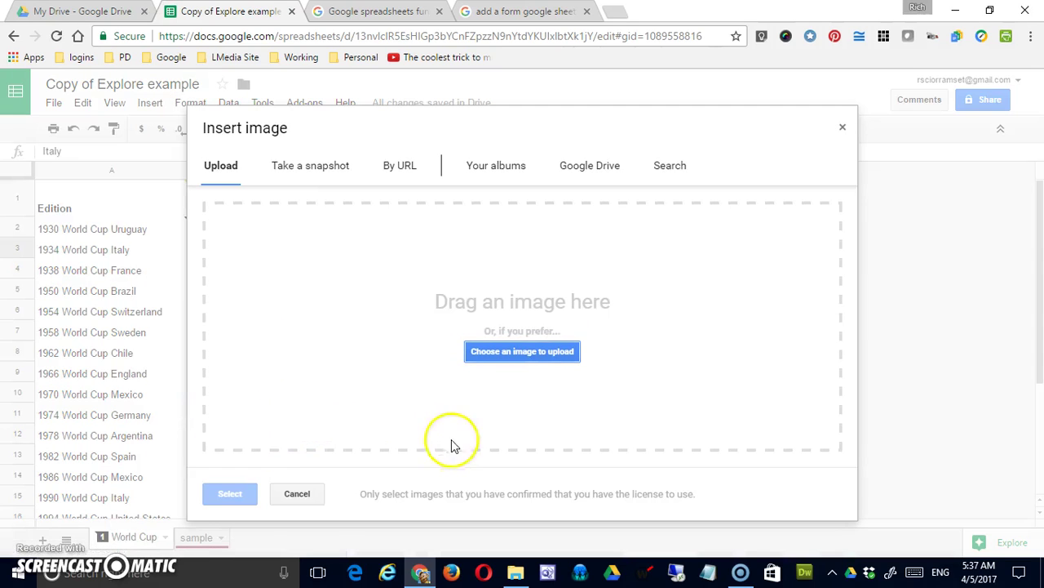
click(573, 160)
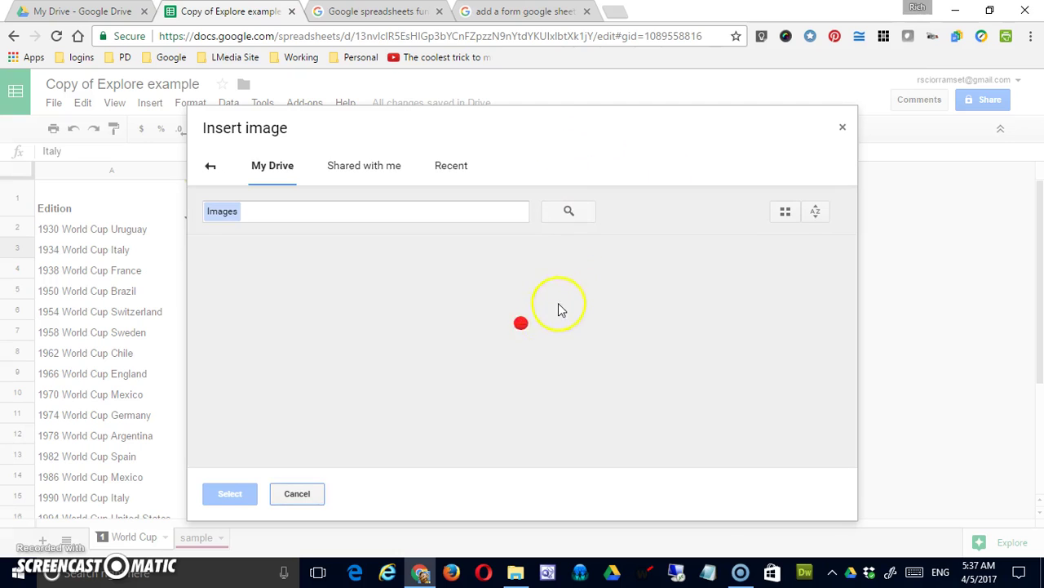
scroll(392, 389, down, 6)
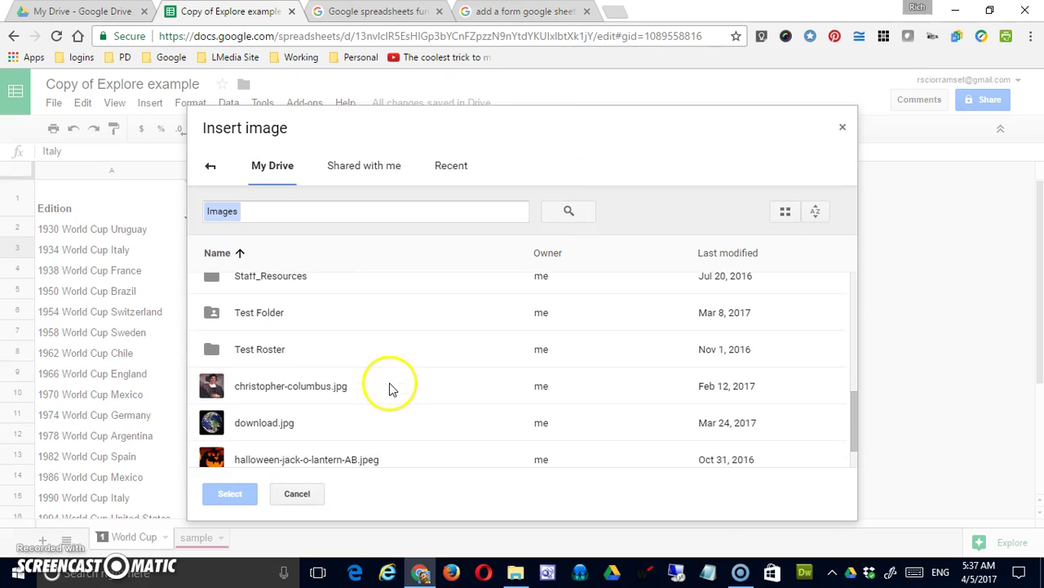
click(279, 388)
click(232, 493)
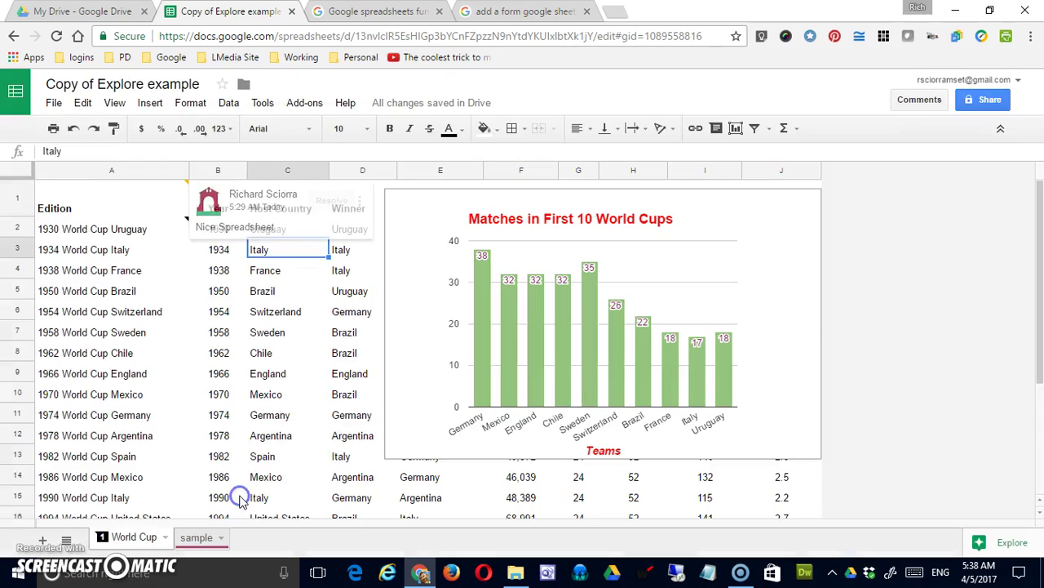
- Shrink the inserted portrait and move it over the Year column, around rows 9 to 14
scroll(341, 454, down, 3)
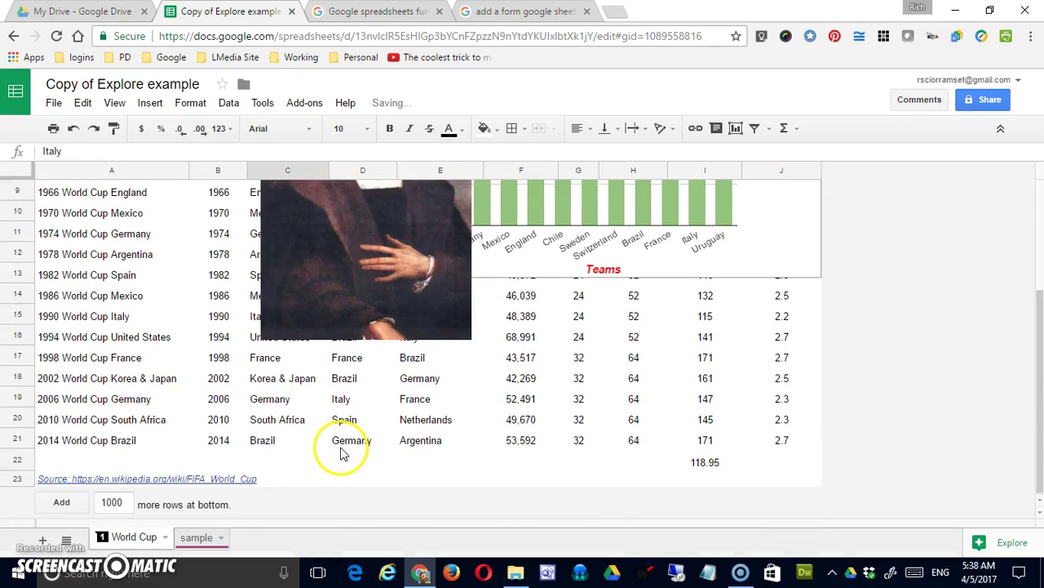
scroll(353, 408, up, 3)
drag(345, 403, 230, 395)
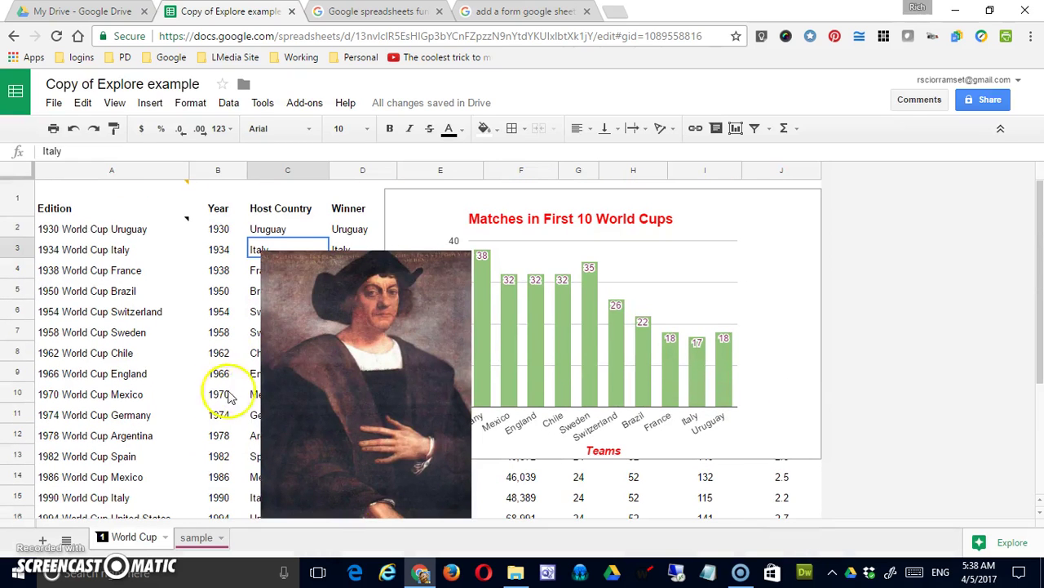
drag(340, 371, 255, 331)
scroll(412, 400, down, 1)
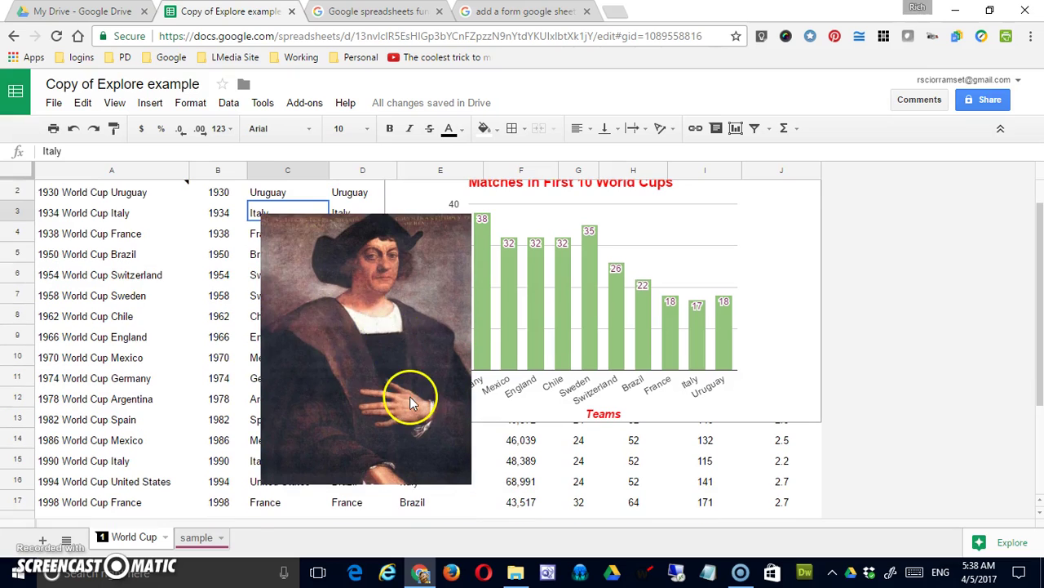
drag(408, 396, 327, 435)
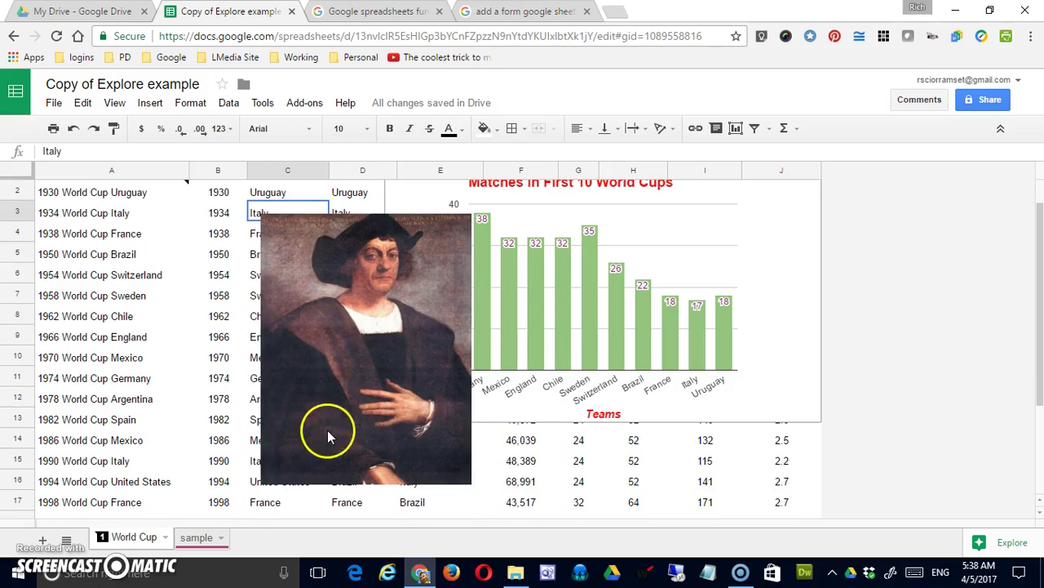
click(441, 465)
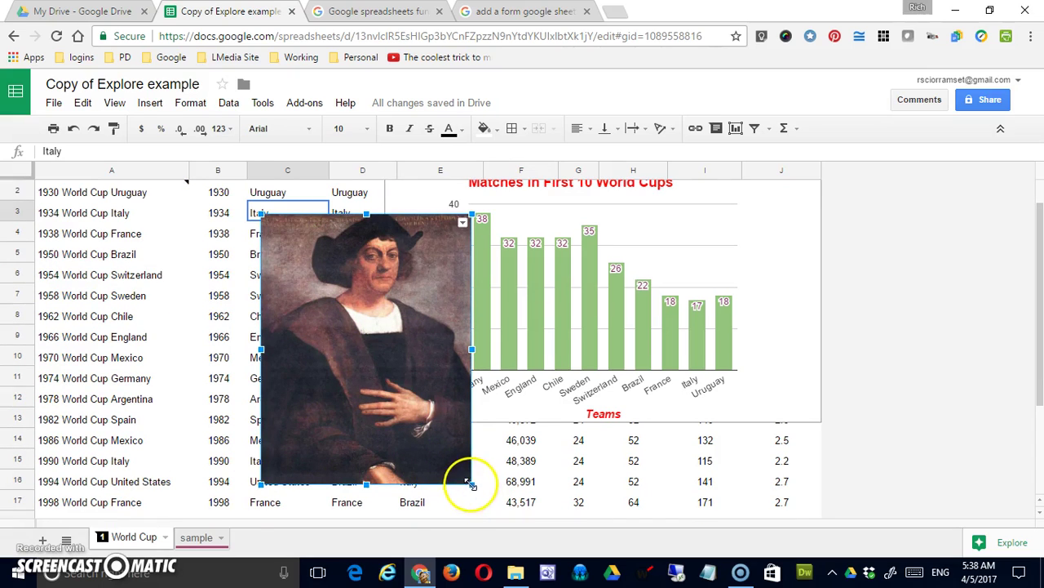
drag(471, 484, 349, 326)
drag(296, 288, 211, 393)
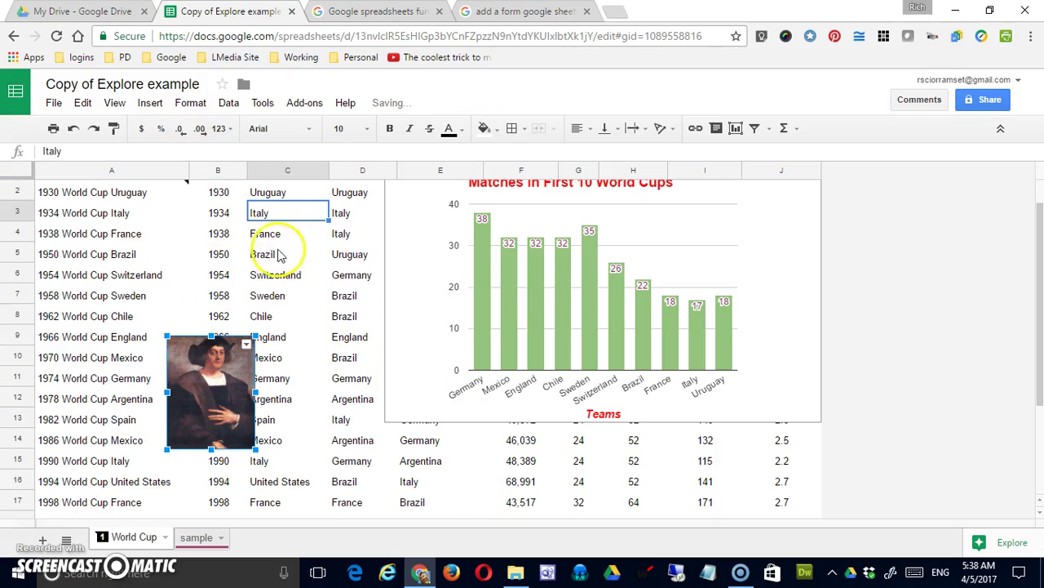
- Select the Host Country cell containing Brazil in the 2014 World Cup row
click(229, 271)
click(148, 105)
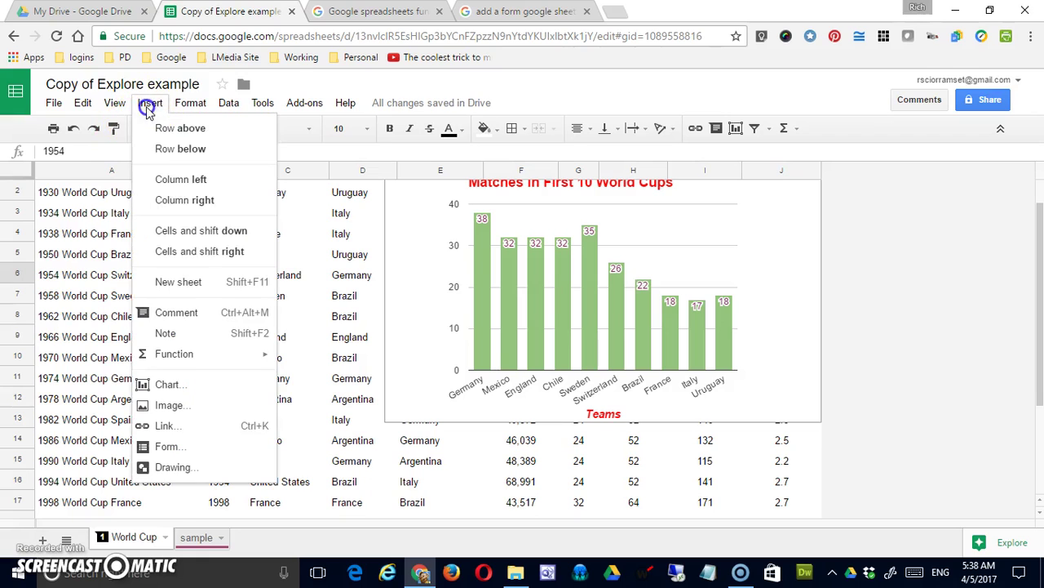
scroll(319, 430, down, 3)
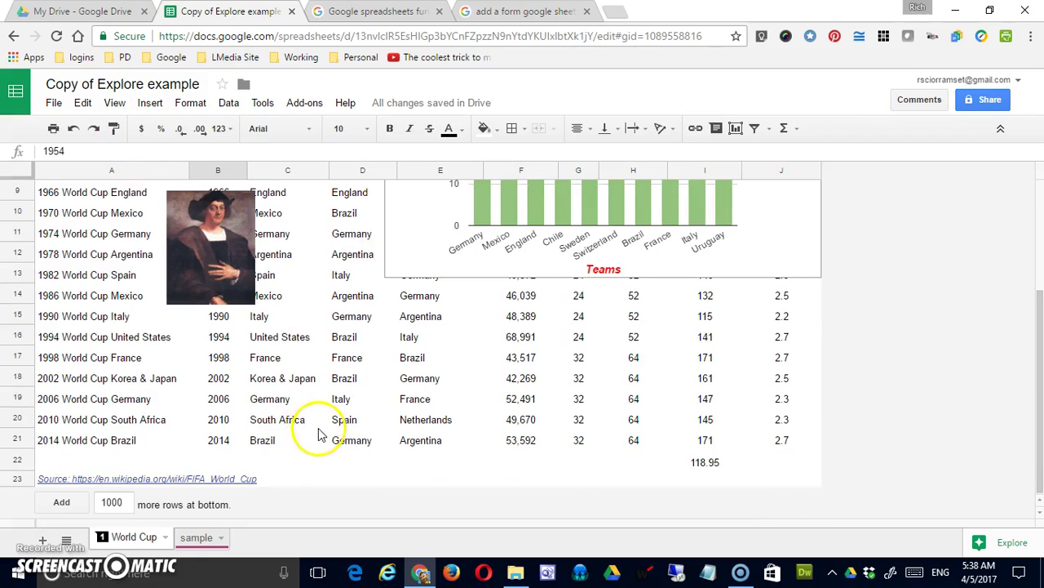
click(268, 445)
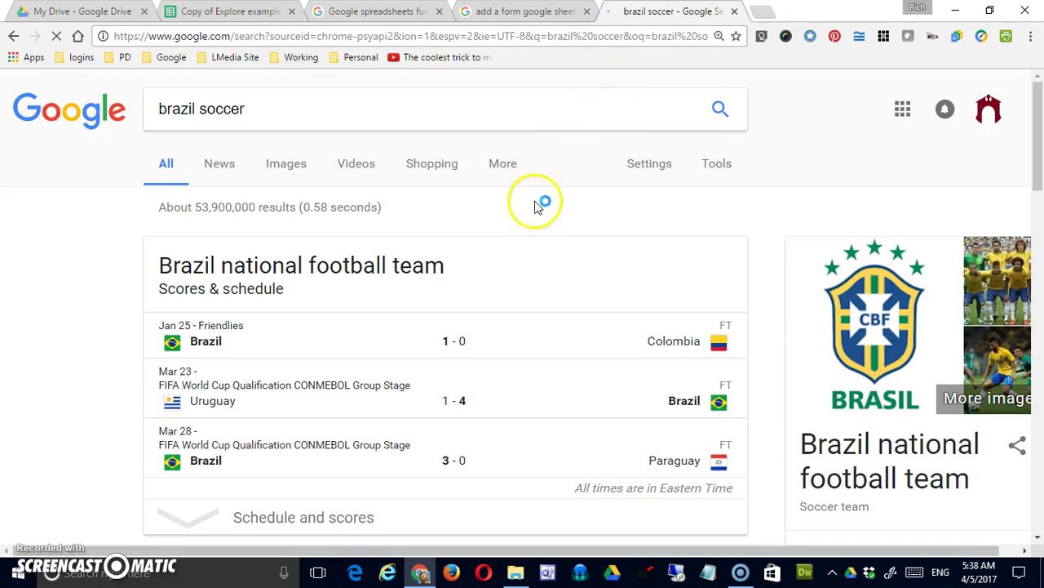
- Open the Wikipedia article on the Brazil national football team from the search results and copy its web address
scroll(538, 237, down, 2)
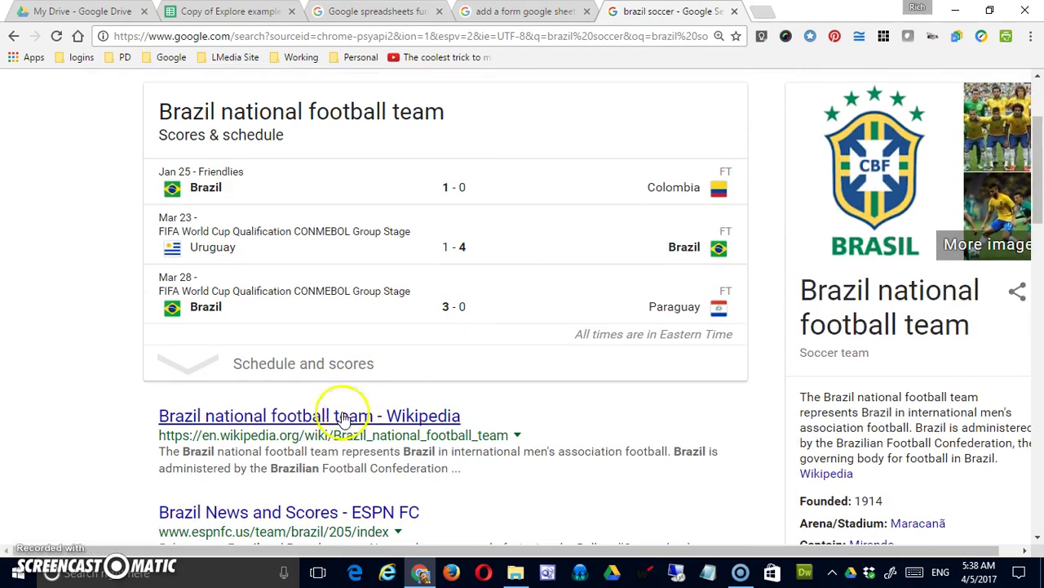
click(292, 420)
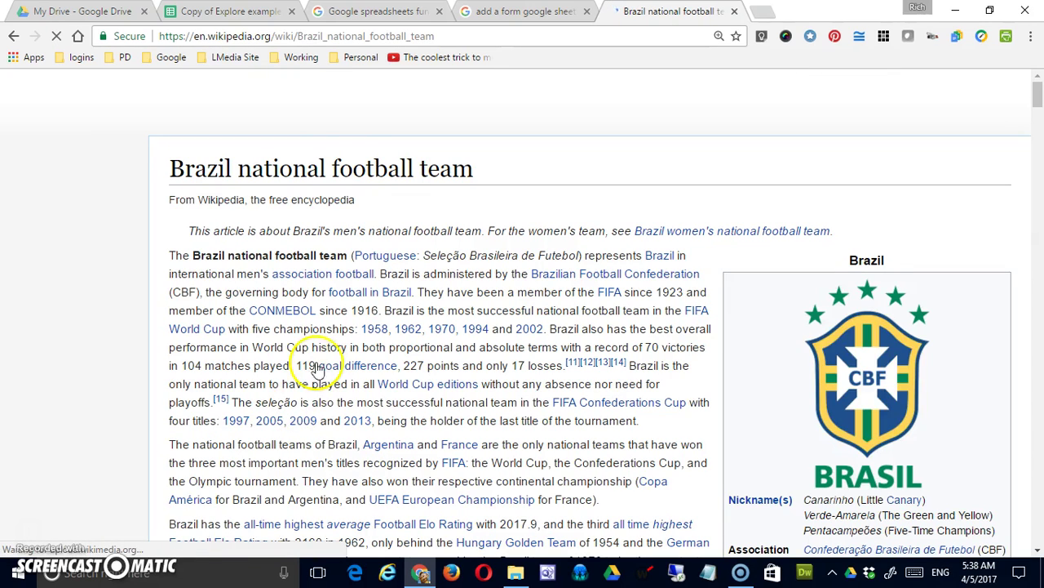
click(317, 36)
right_click(322, 35)
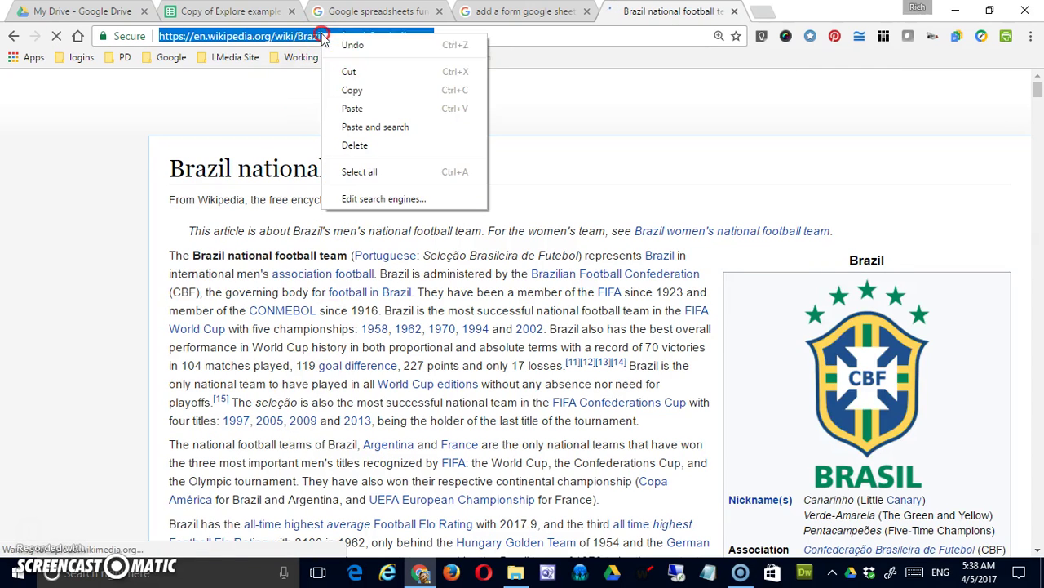
click(364, 94)
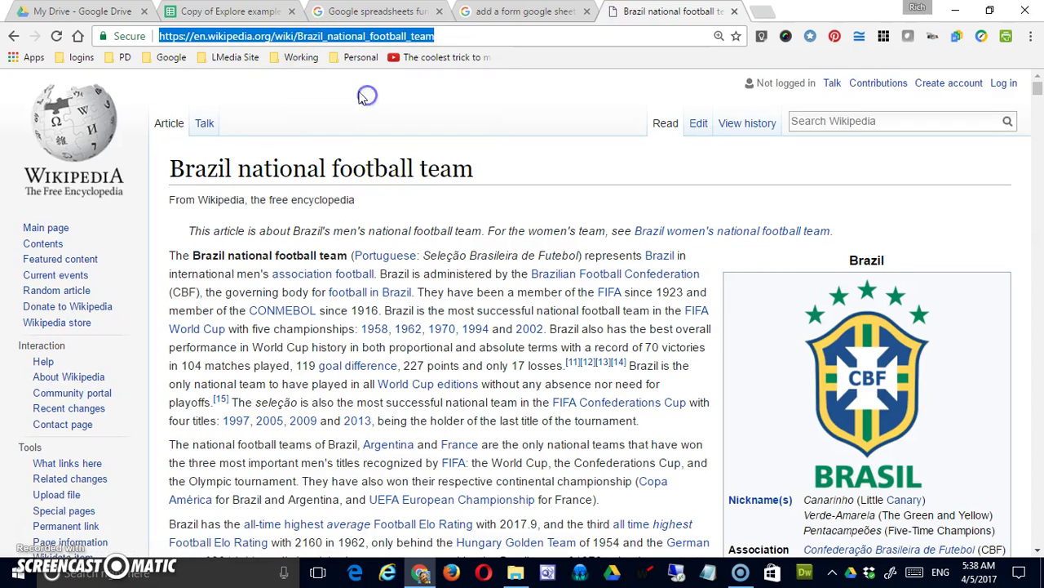
- Link the Brazil cell in the 2014 World Cup row to the copied Wikipedia address and test the link
click(210, 11)
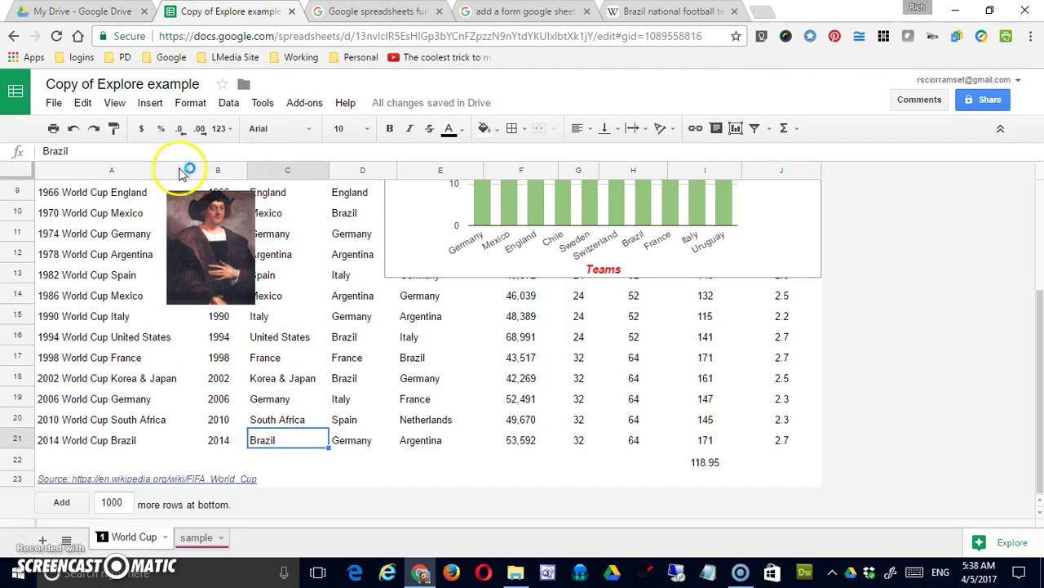
click(149, 103)
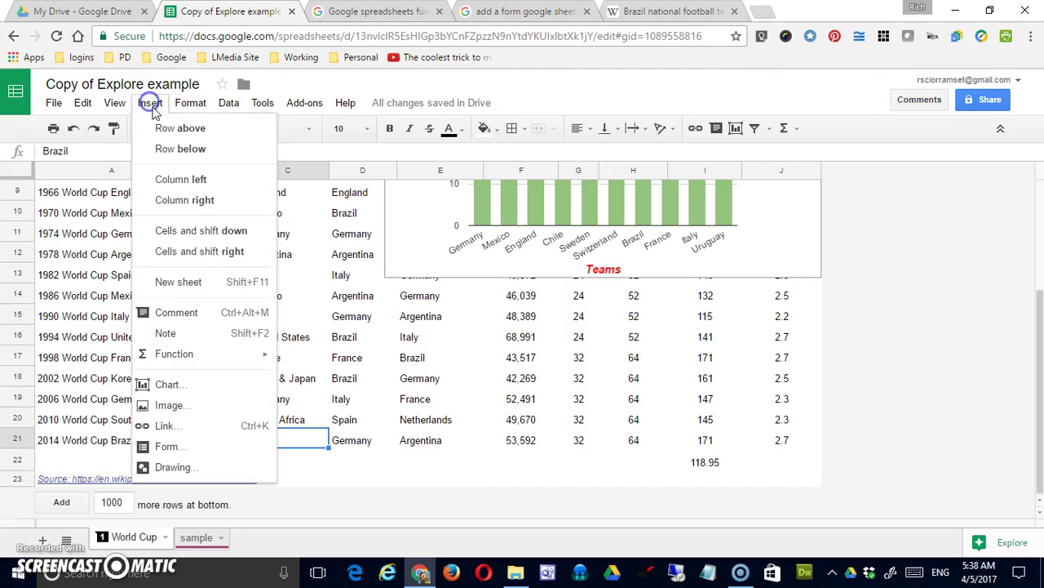
click(210, 425)
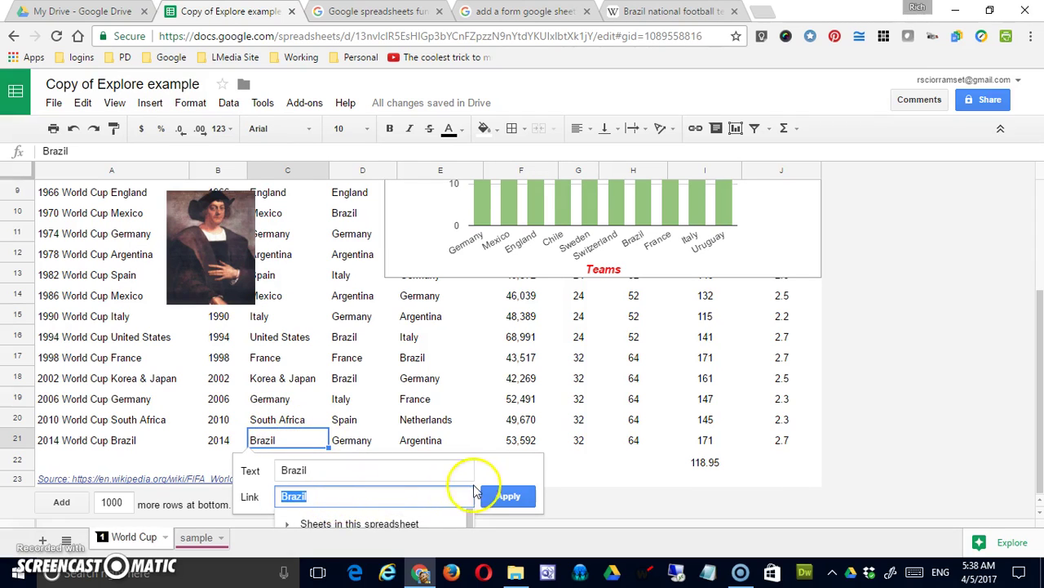
key(ctrl+v)
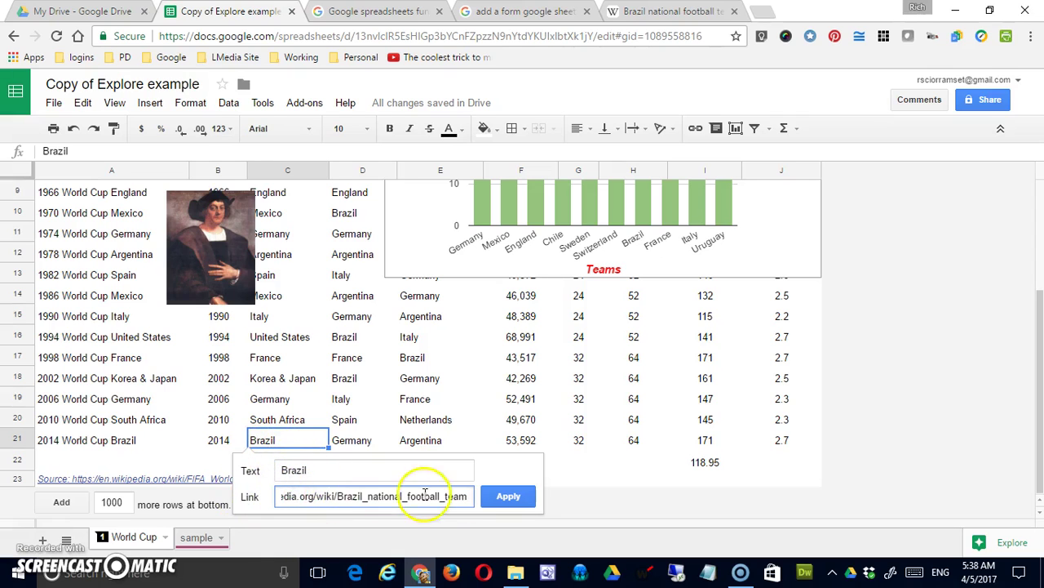
click(510, 496)
click(454, 420)
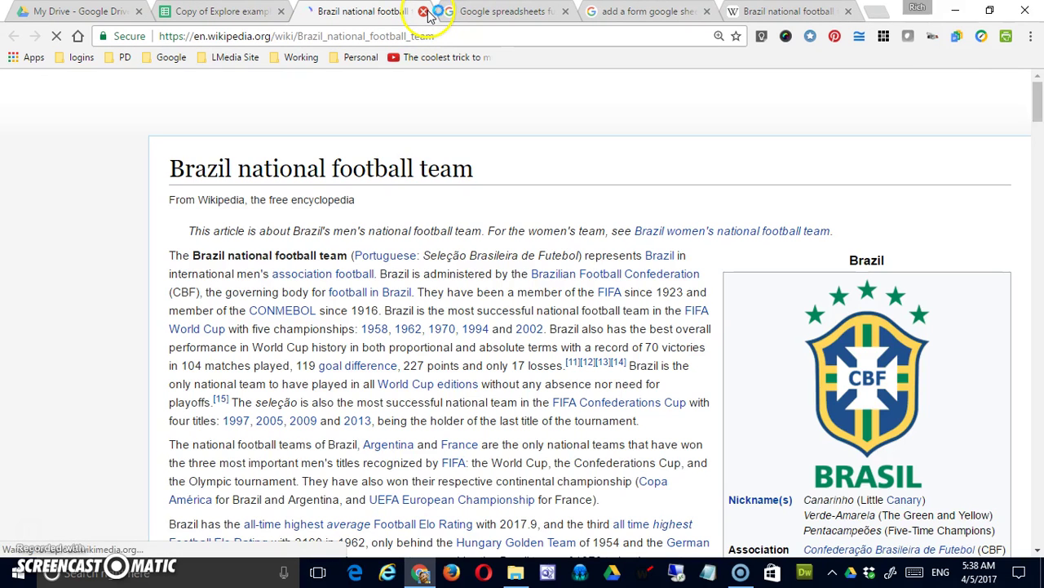
click(423, 12)
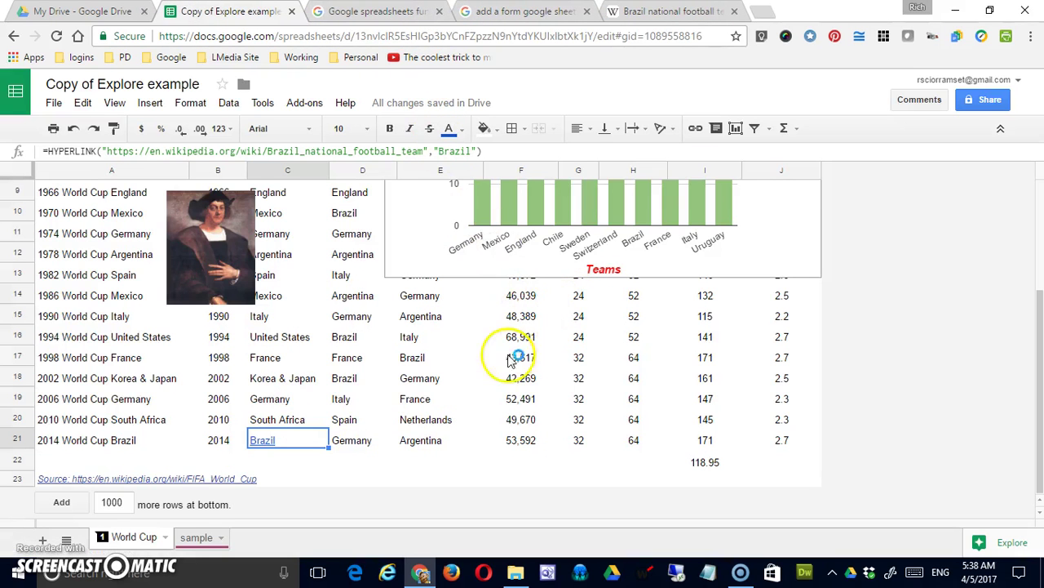
scroll(478, 389, up, 2)
drag(359, 336, 278, 336)
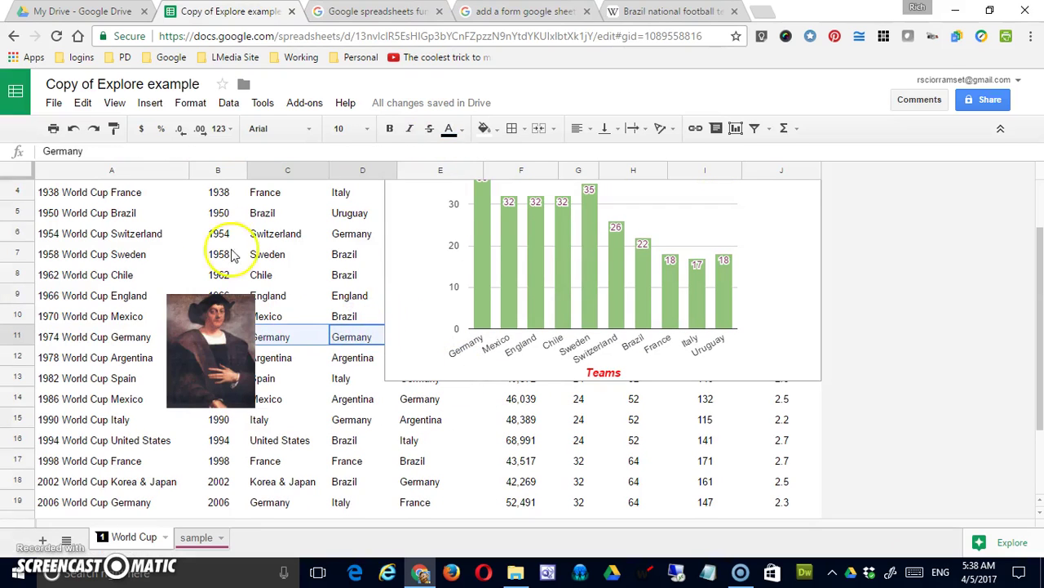
click(148, 103)
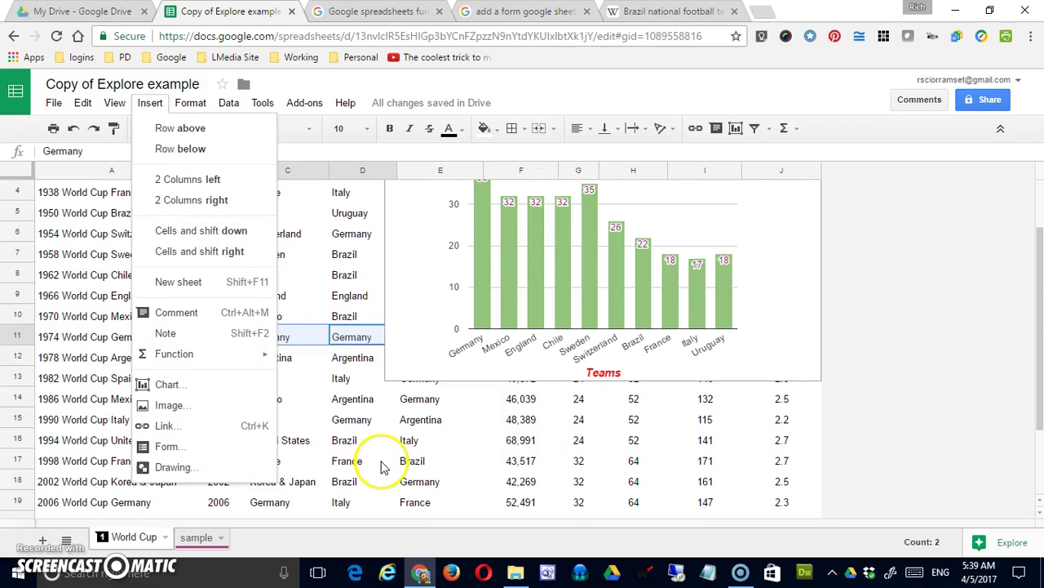
scroll(382, 467, down, 3)
scroll(381, 466, up, 1)
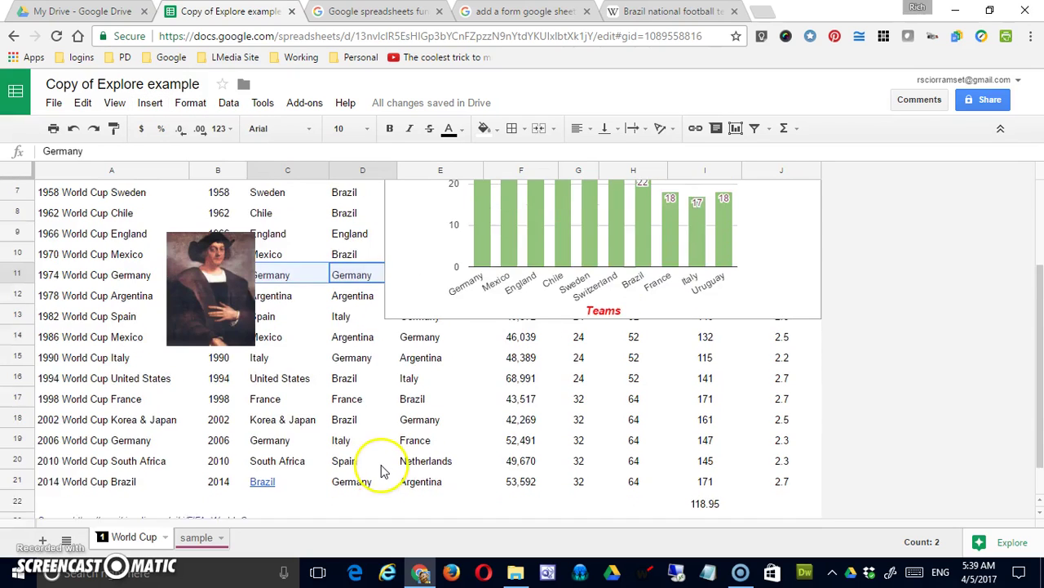
scroll(380, 466, down, 1)
- Insert a linked form into the spreadsheet and view the response sheet that belongs to it
click(351, 477)
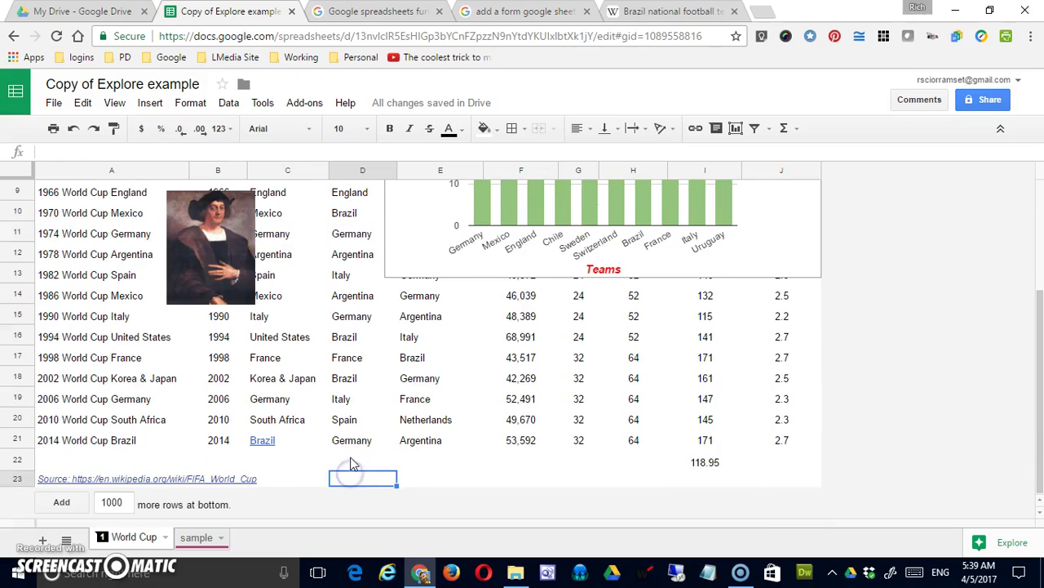
scroll(352, 463, up, 1)
click(159, 104)
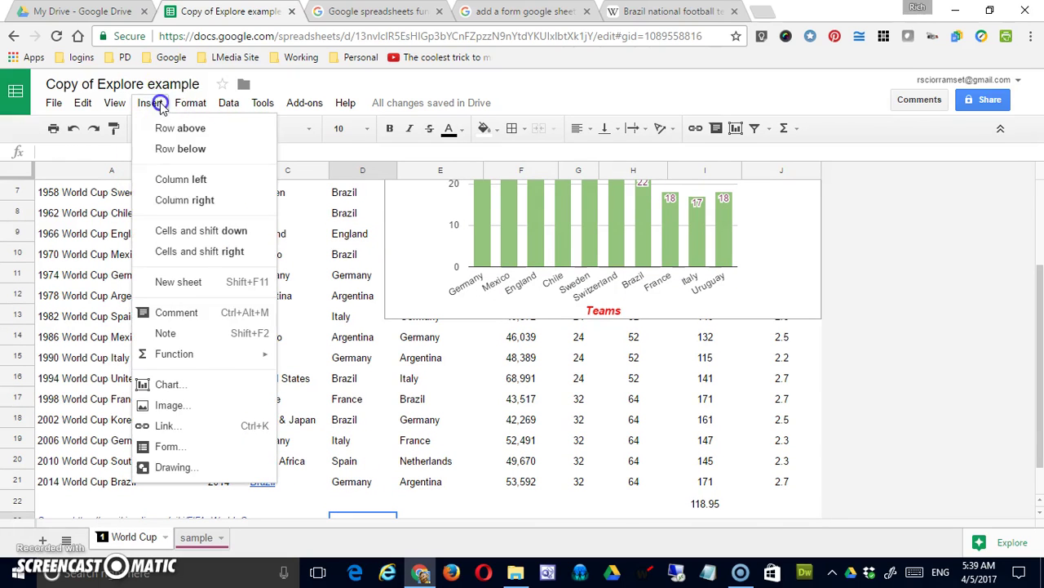
click(196, 447)
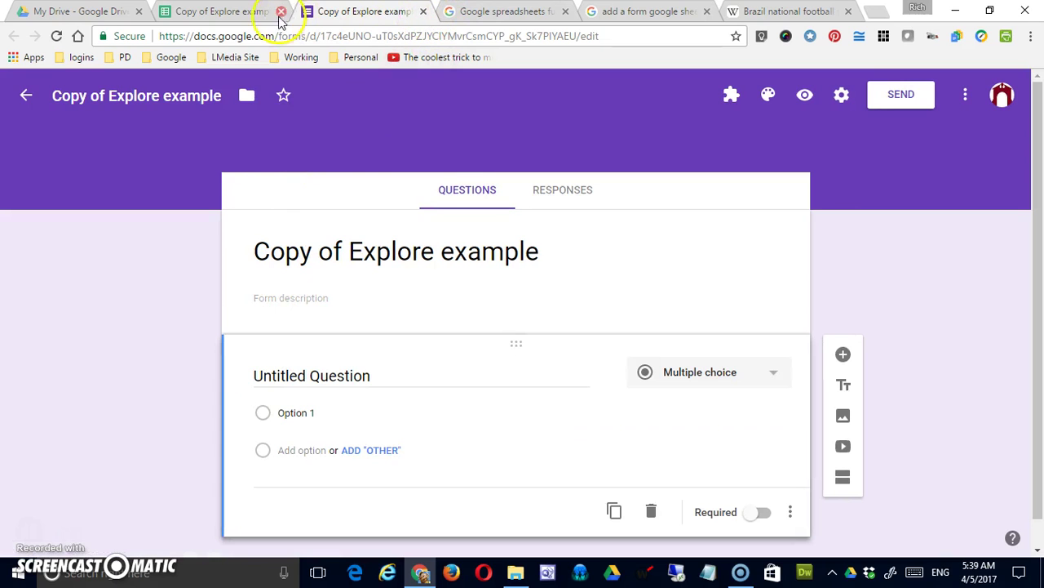
click(249, 12)
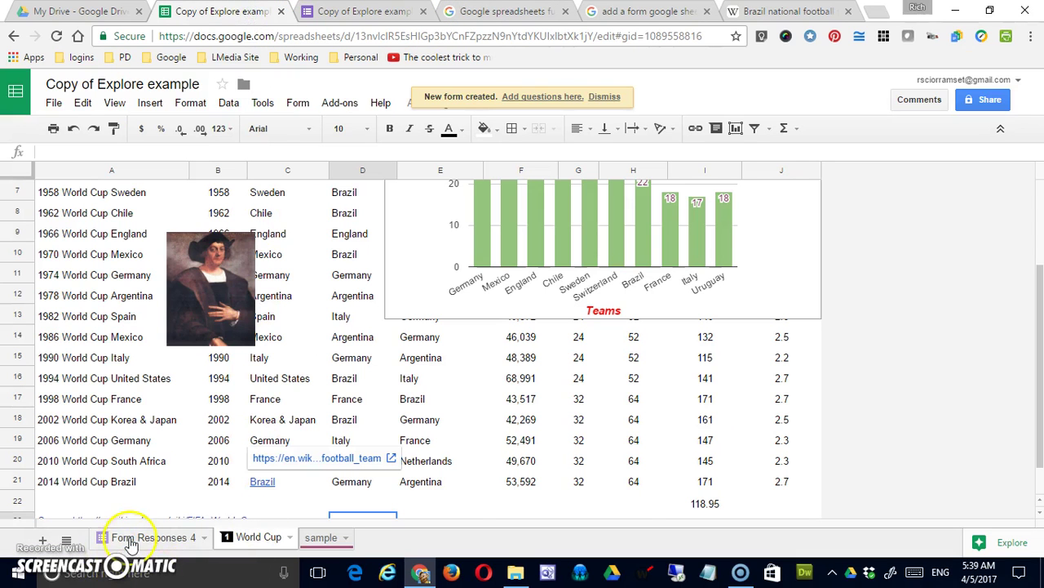
click(167, 539)
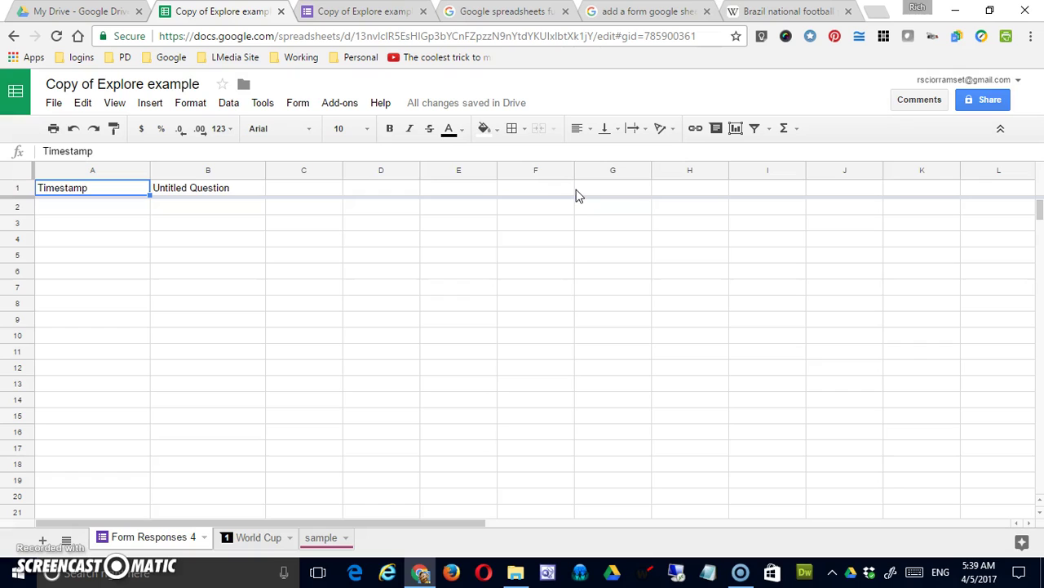
- Try to delete the form response sheet while its form is still linked
click(205, 538)
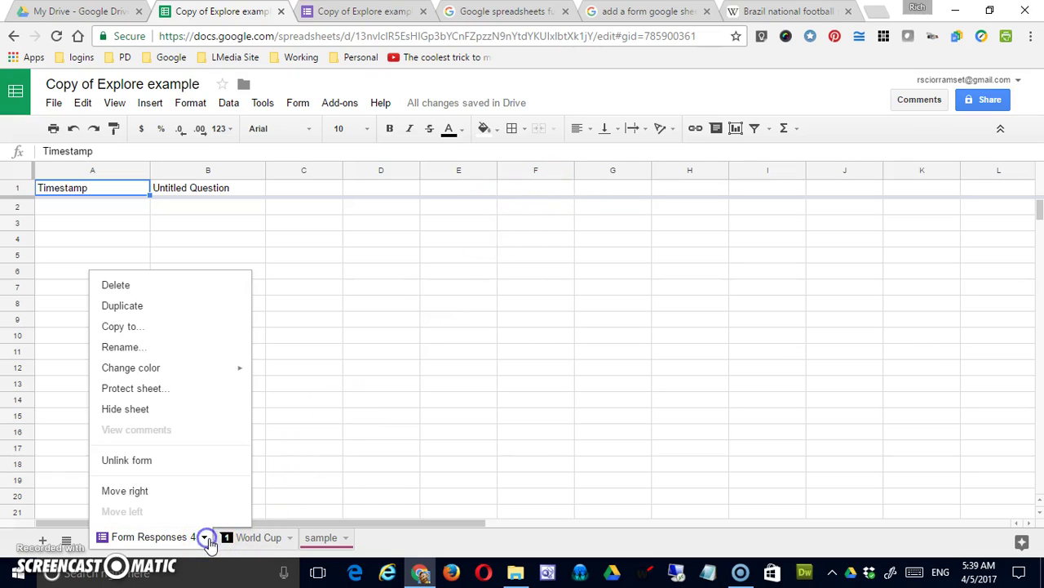
click(189, 284)
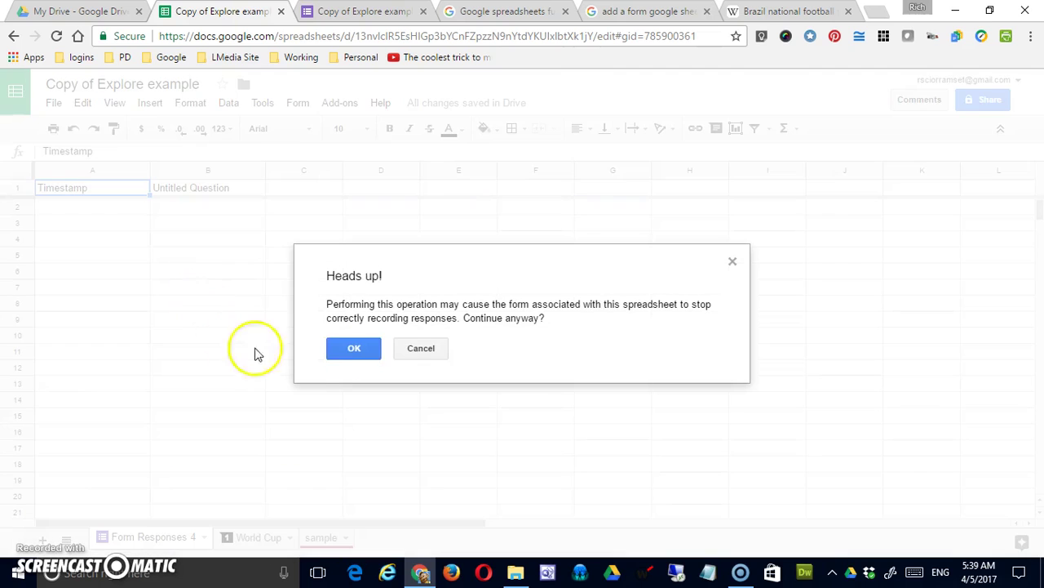
click(354, 348)
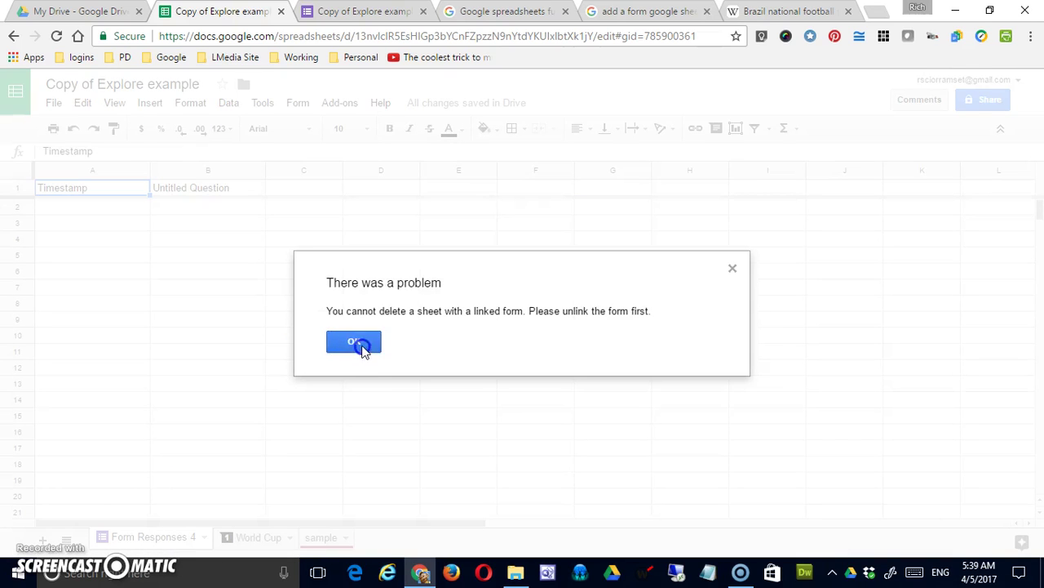
click(364, 347)
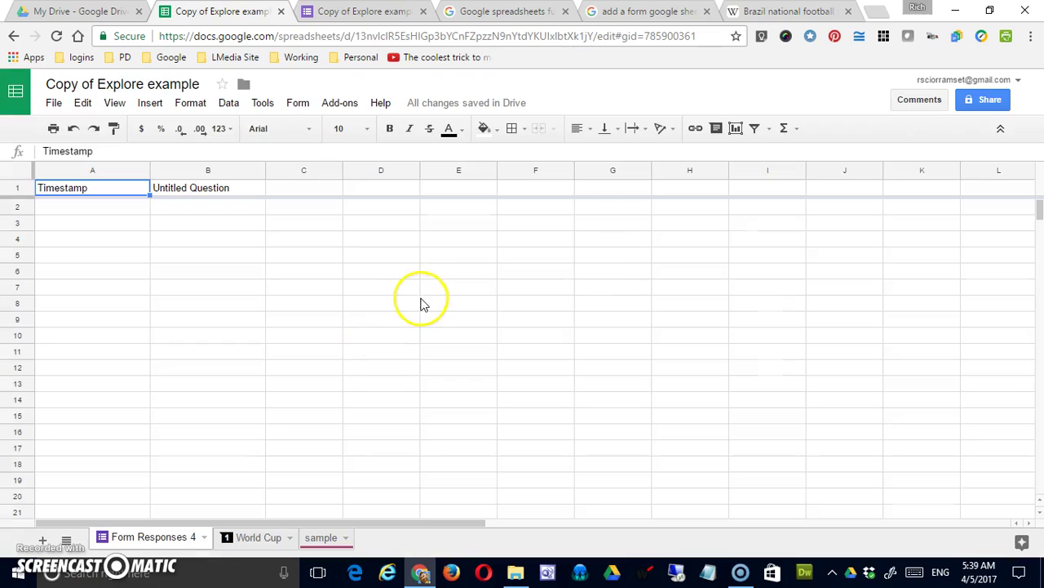
- Unlink the form from the spreadsheet in its response settings and close the form
click(395, 15)
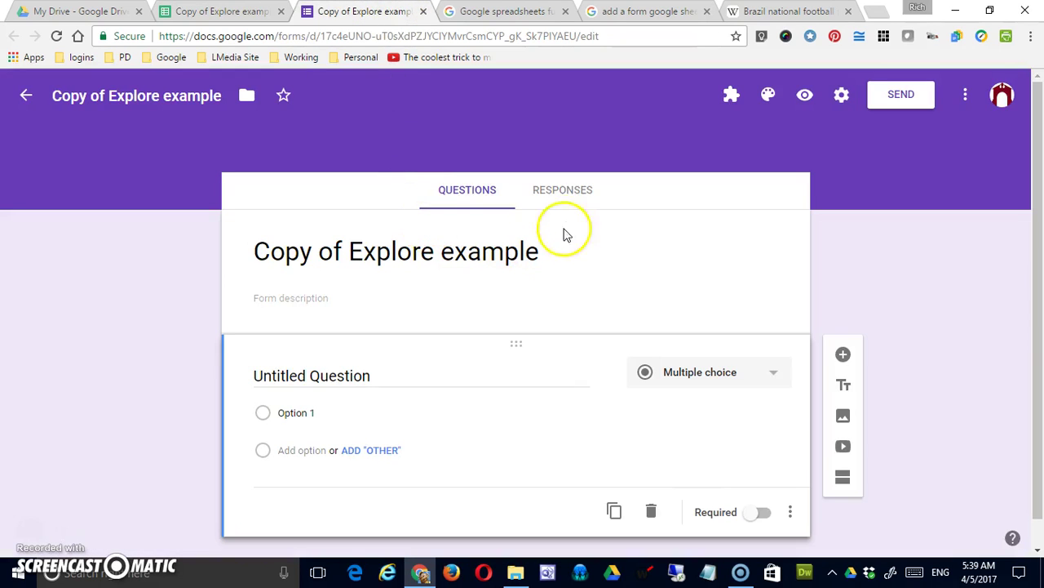
click(567, 191)
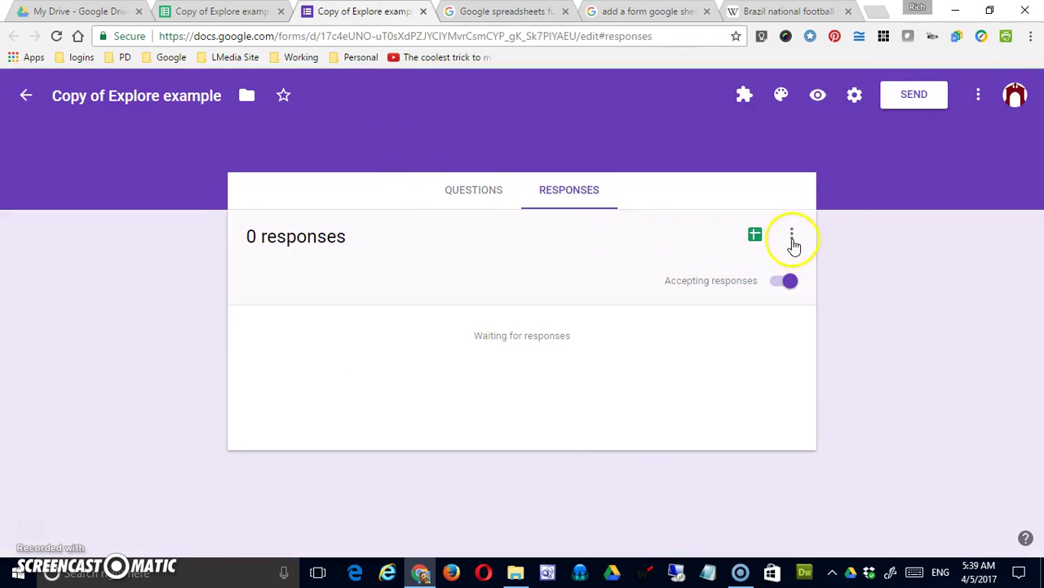
click(790, 236)
click(663, 303)
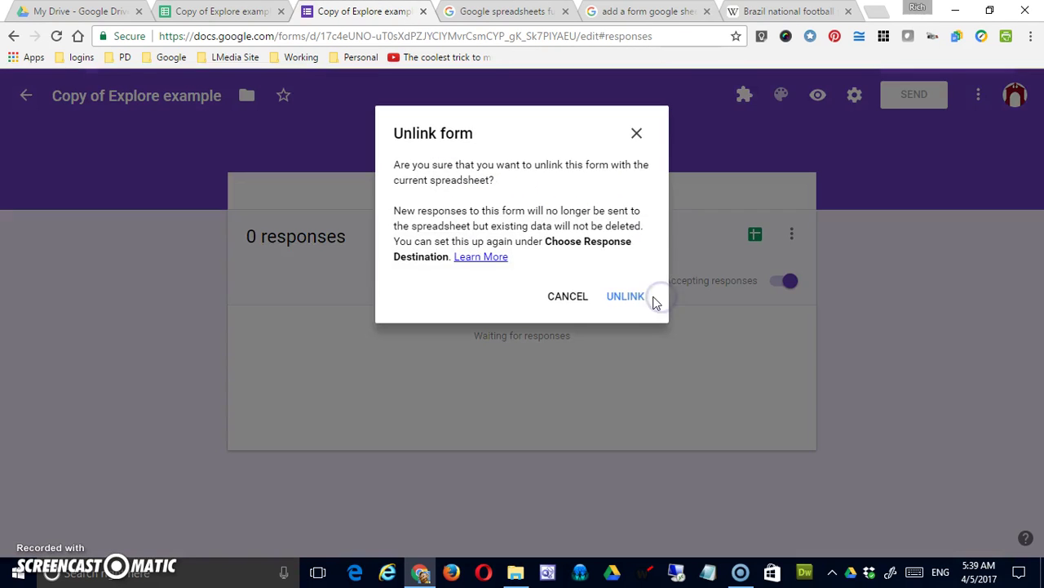
click(624, 295)
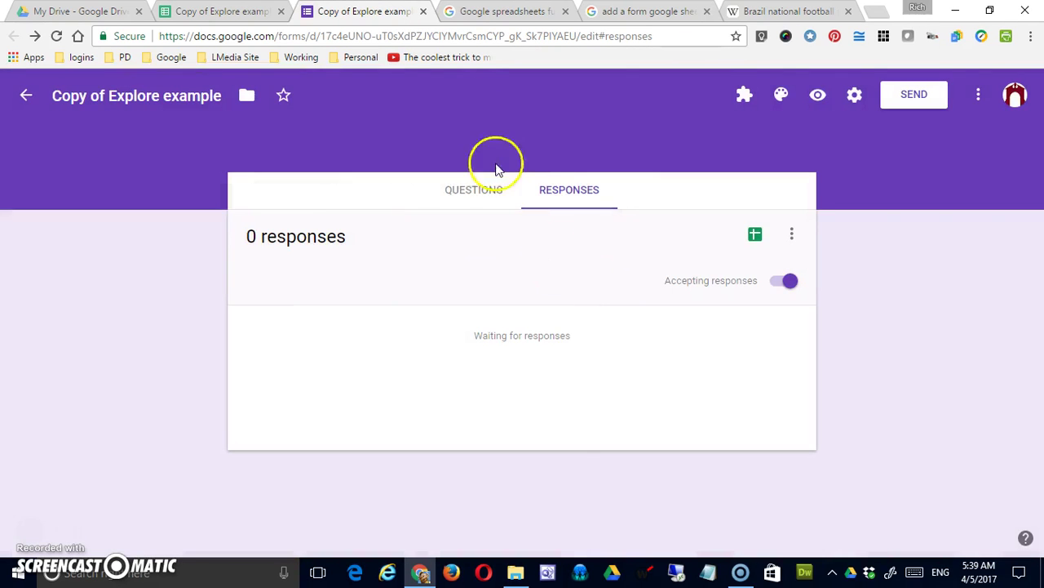
click(425, 12)
- Delete the unlinked Form Responses 4 sheet from the spreadsheet
click(188, 538)
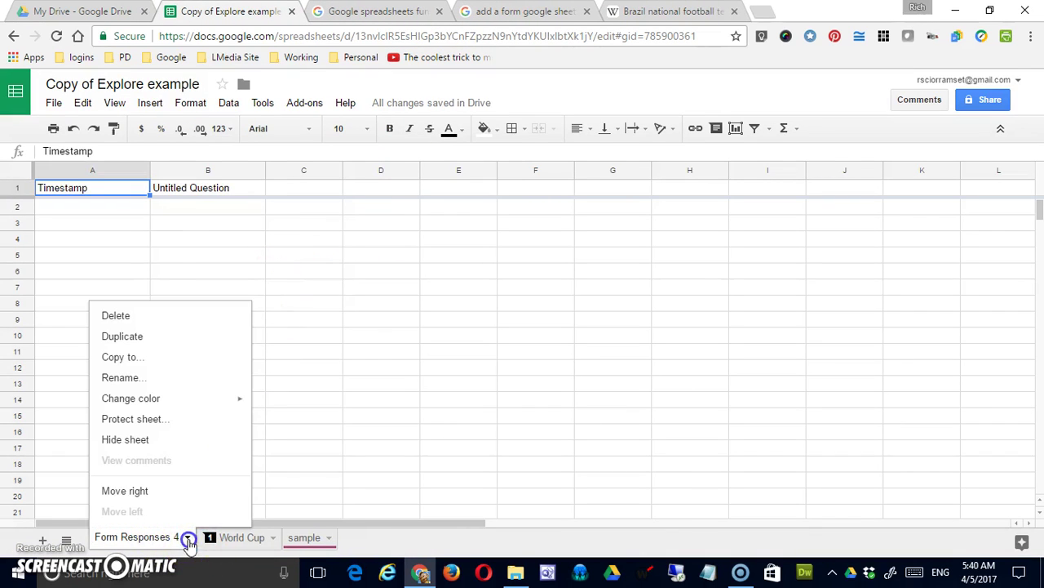
click(163, 314)
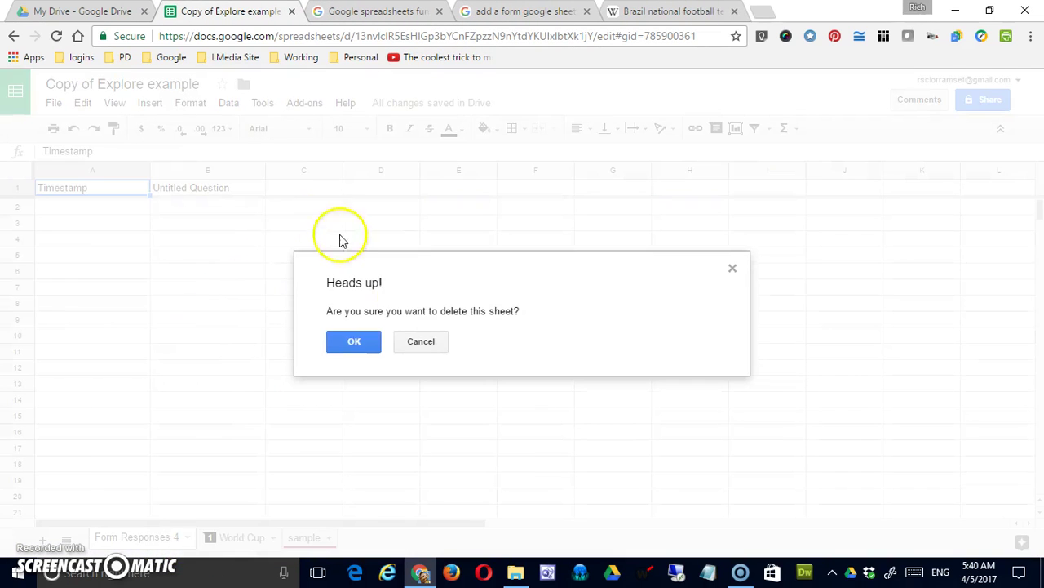
click(354, 341)
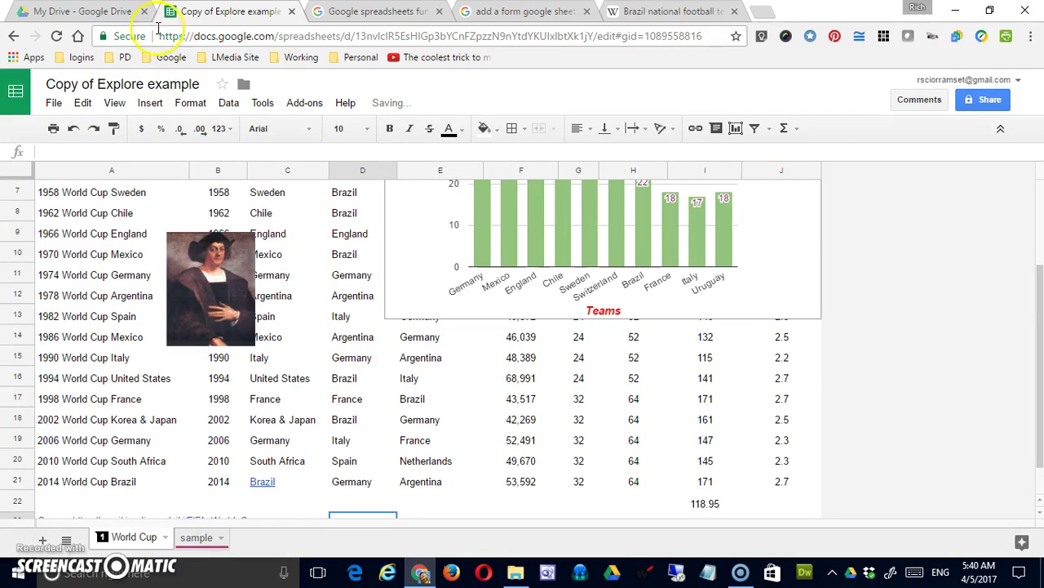
- Switch to Google Drive and remove the form file Copy of Explore example from My Drive
click(88, 10)
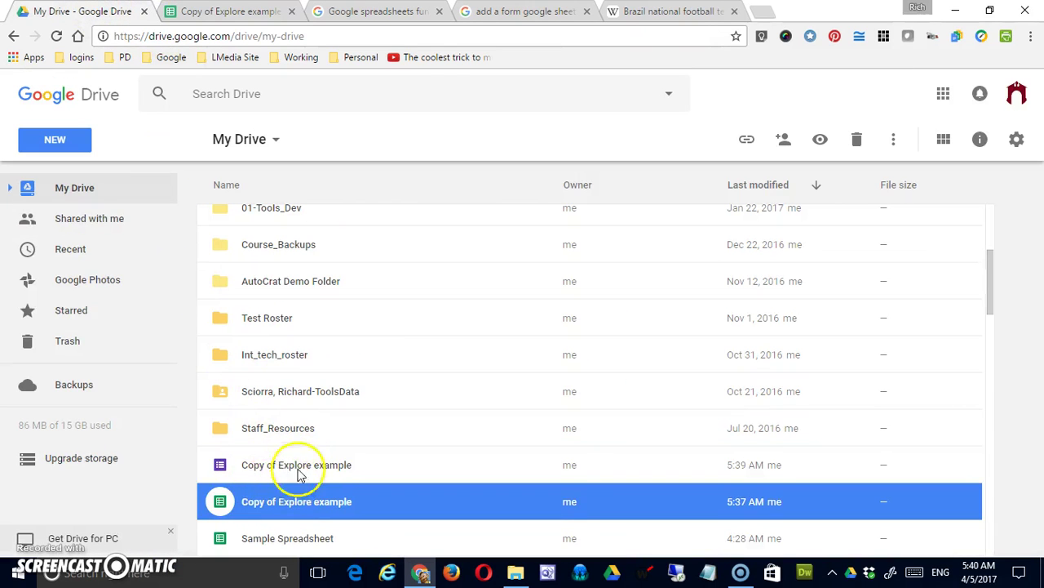
click(304, 468)
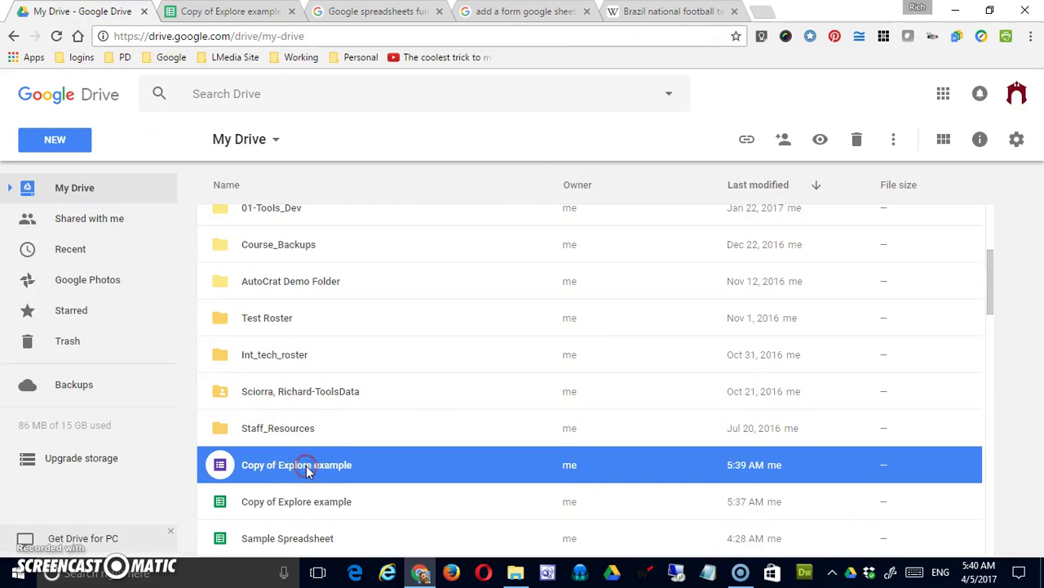
right_click(307, 472)
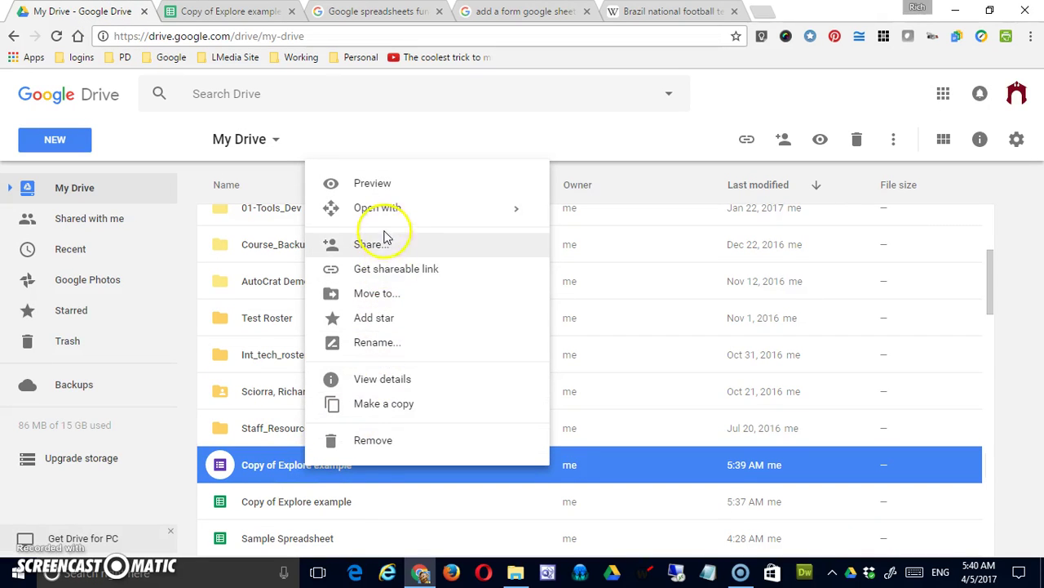
click(387, 442)
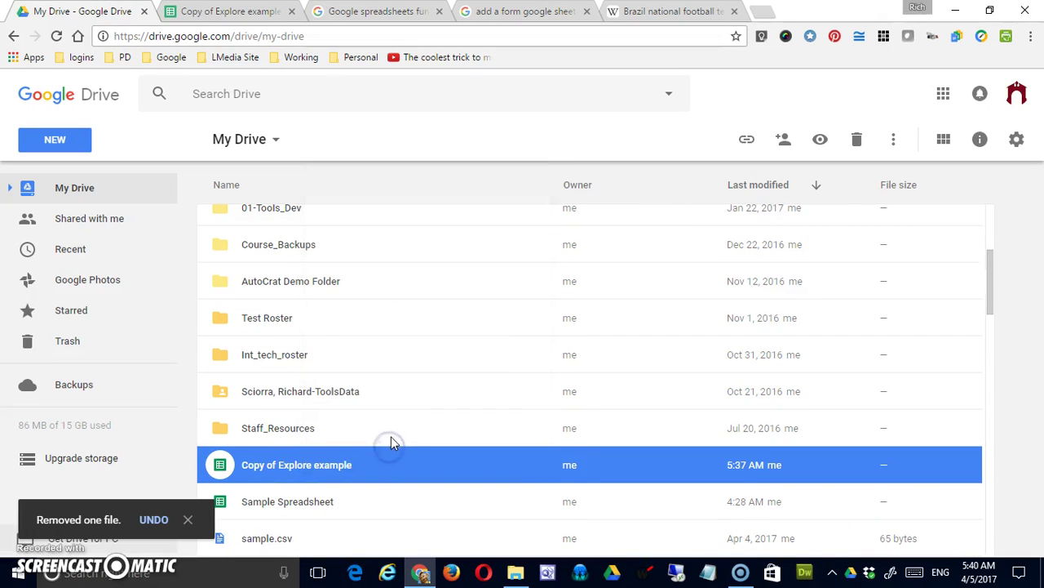
- Insert a drawing of a right-pointing block arrow in the World Cup sheet and place it across columns C to E, around rows 15 to 17
click(237, 14)
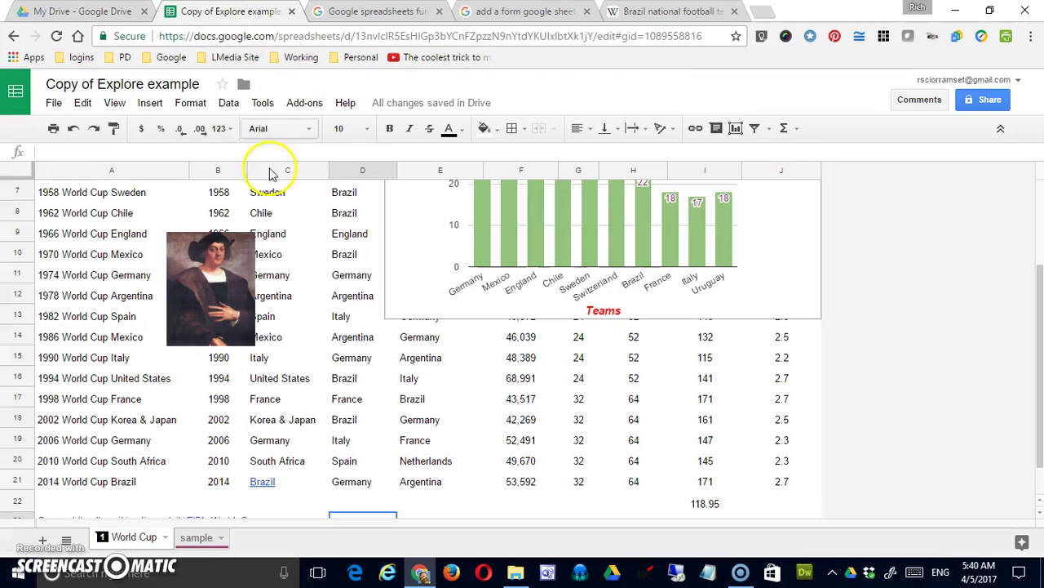
click(359, 442)
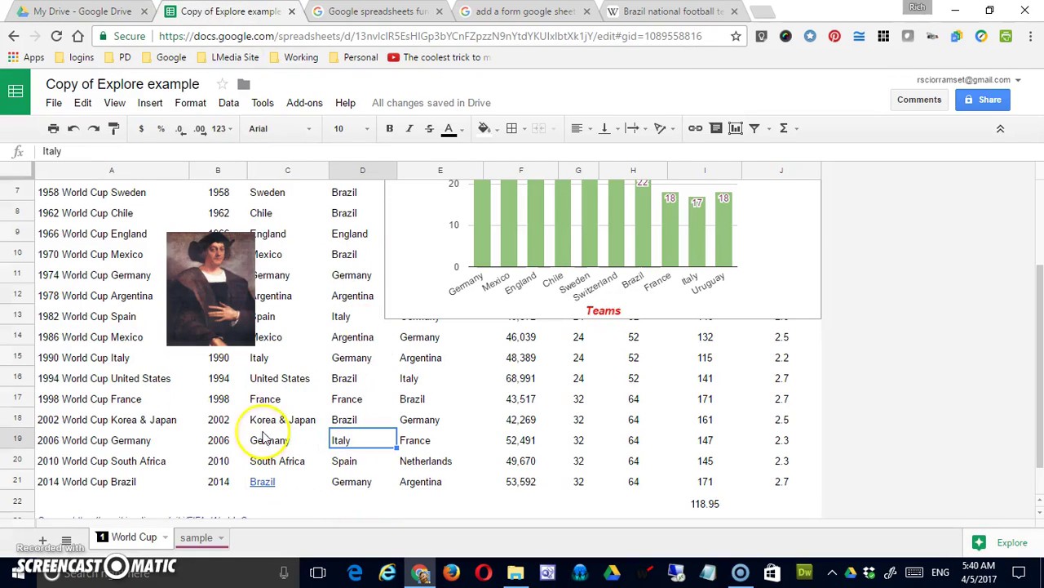
click(149, 106)
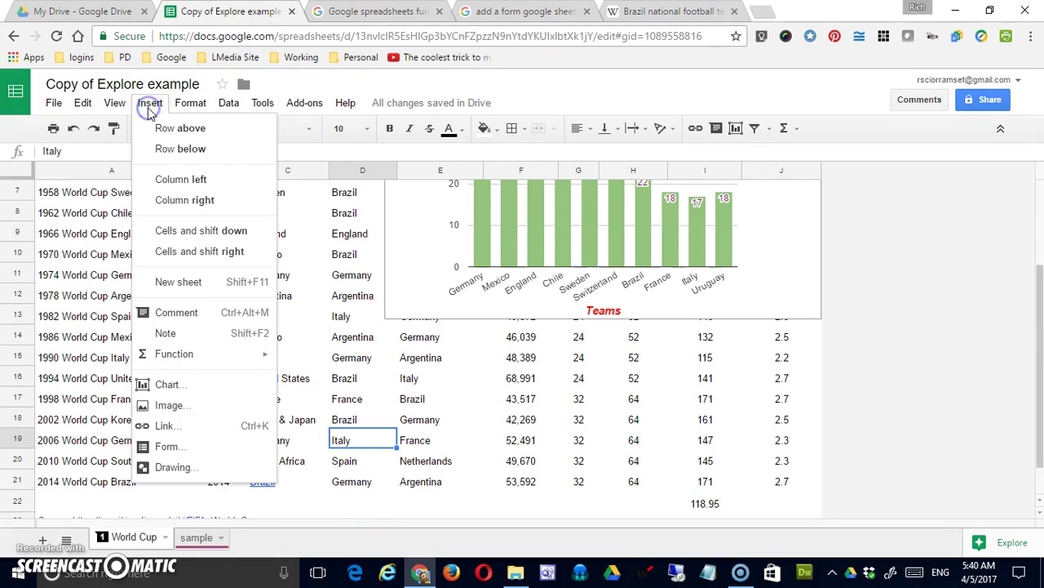
click(170, 467)
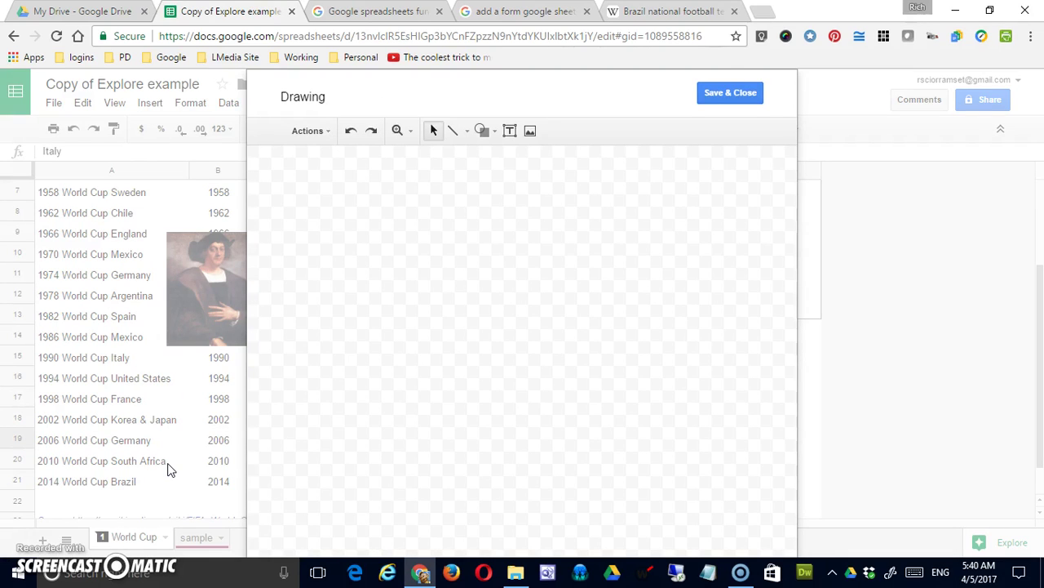
click(488, 132)
mouse_move(501, 178)
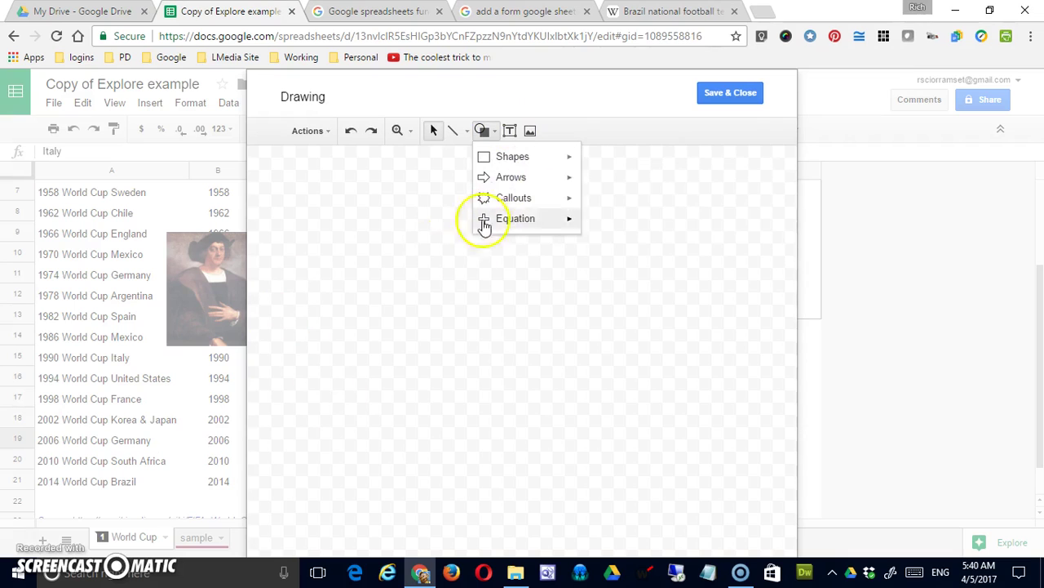
mouse_move(560, 177)
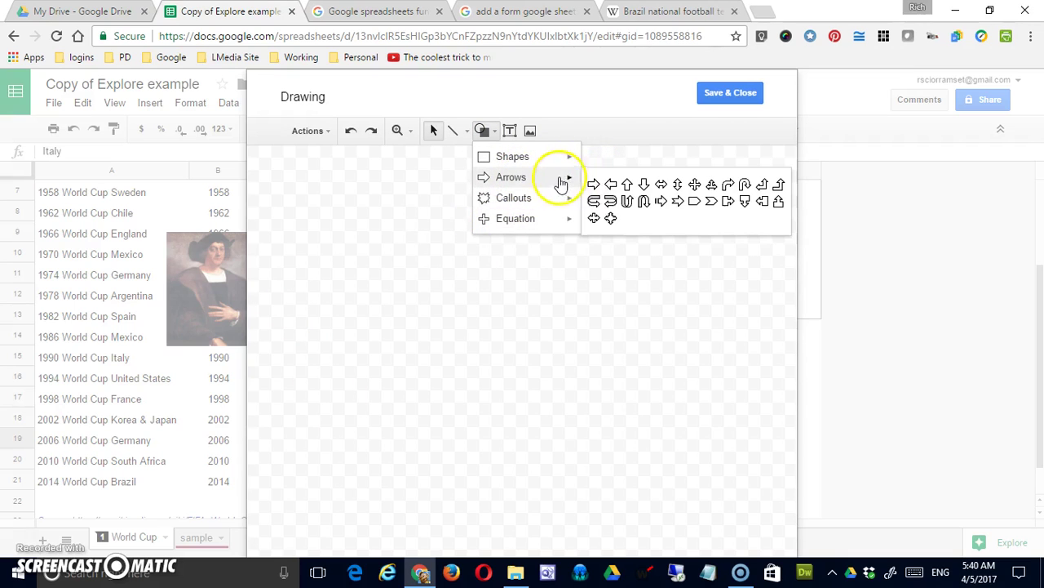
click(591, 183)
drag(422, 220, 550, 267)
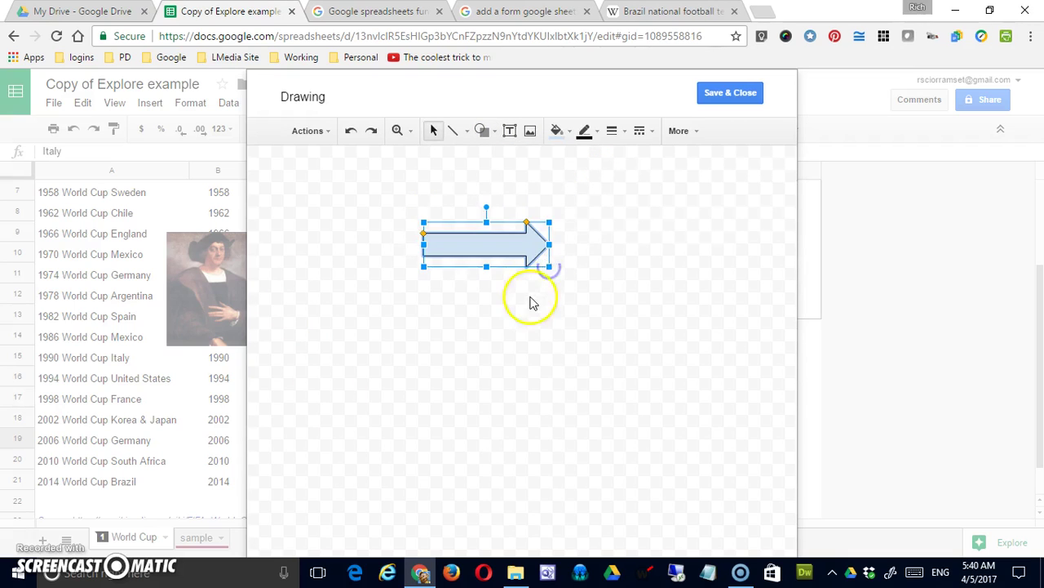
click(729, 93)
mouse_move(421, 397)
mouse_down()
mouse_move(367, 313)
mouse_move(368, 384)
mouse_move(498, 403)
mouse_move(368, 384)
mouse_up()
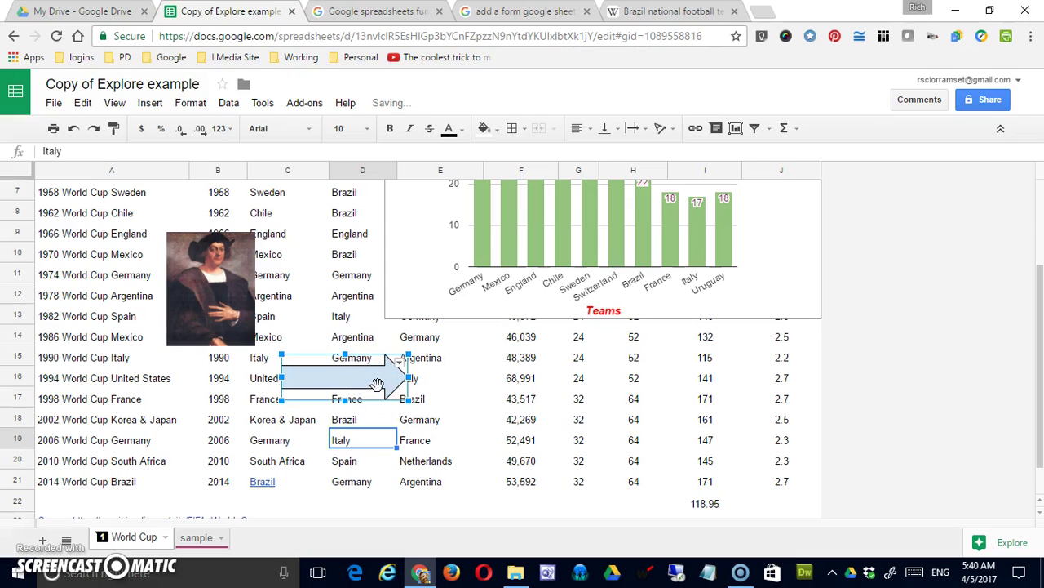
- Review the spreadsheet's available insert options
click(150, 102)
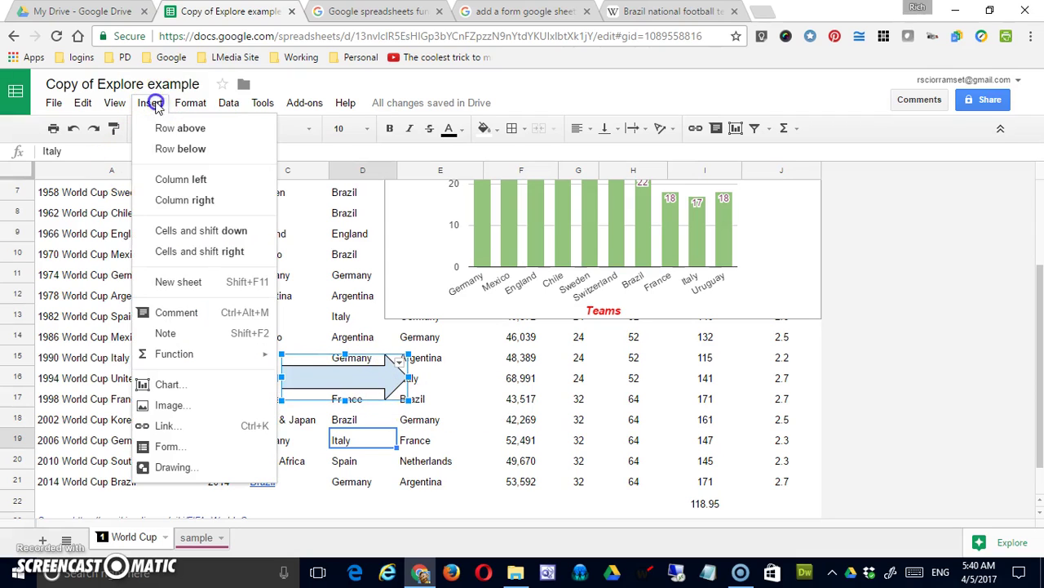